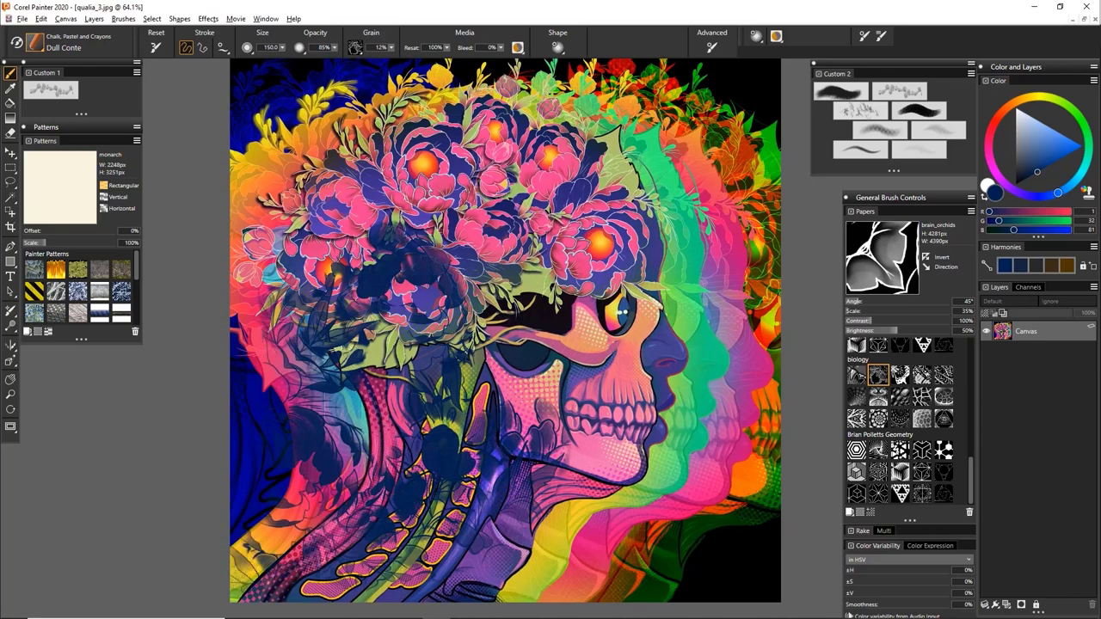
mouse_move(389, 315)
mouse_down()
mouse_move(378, 69)
mouse_move(620, 155)
mouse_move(679, 413)
mouse_up()
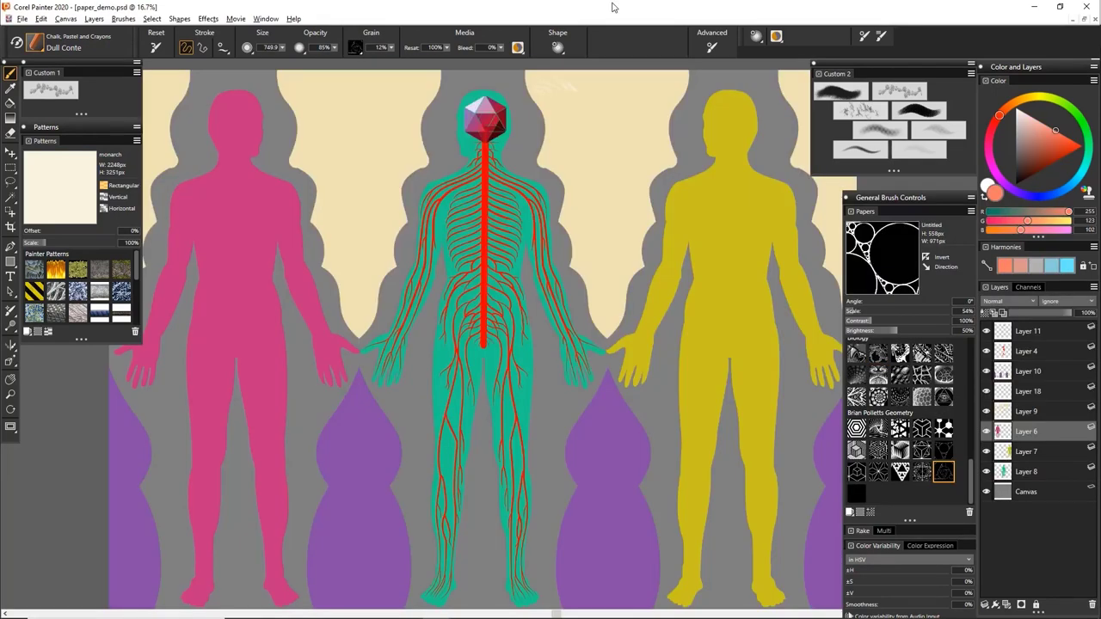
drag(613, 330, 640, 338)
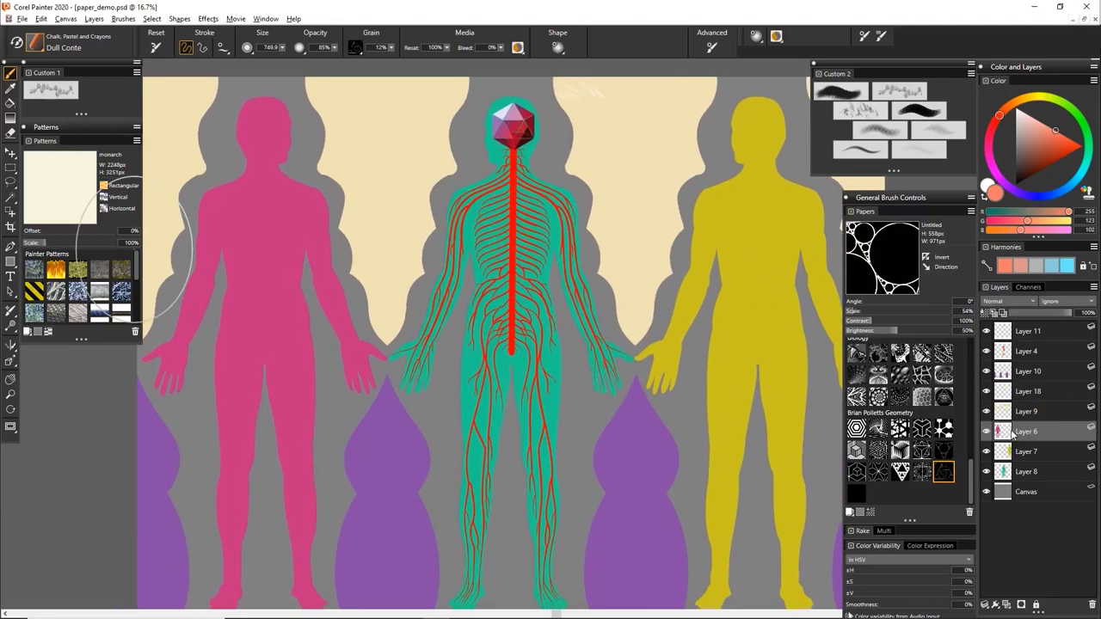
drag(738, 481, 687, 474)
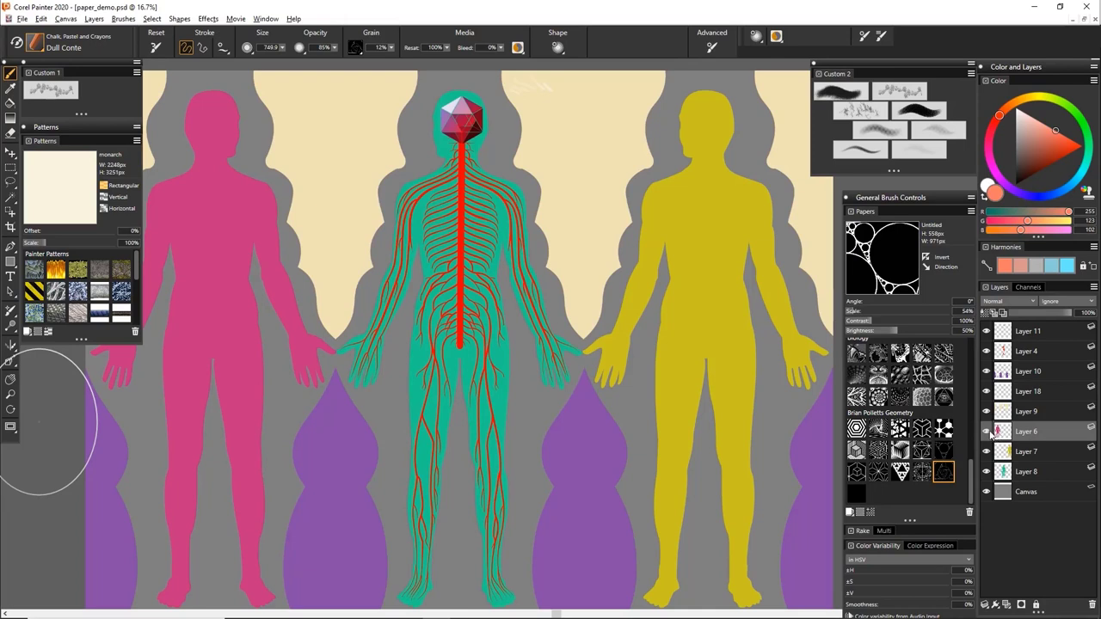
Load the pink figure's silhouette as a selection, add a new layer above Layer 6 and hide Layer 6.
drag(624, 391, 699, 384)
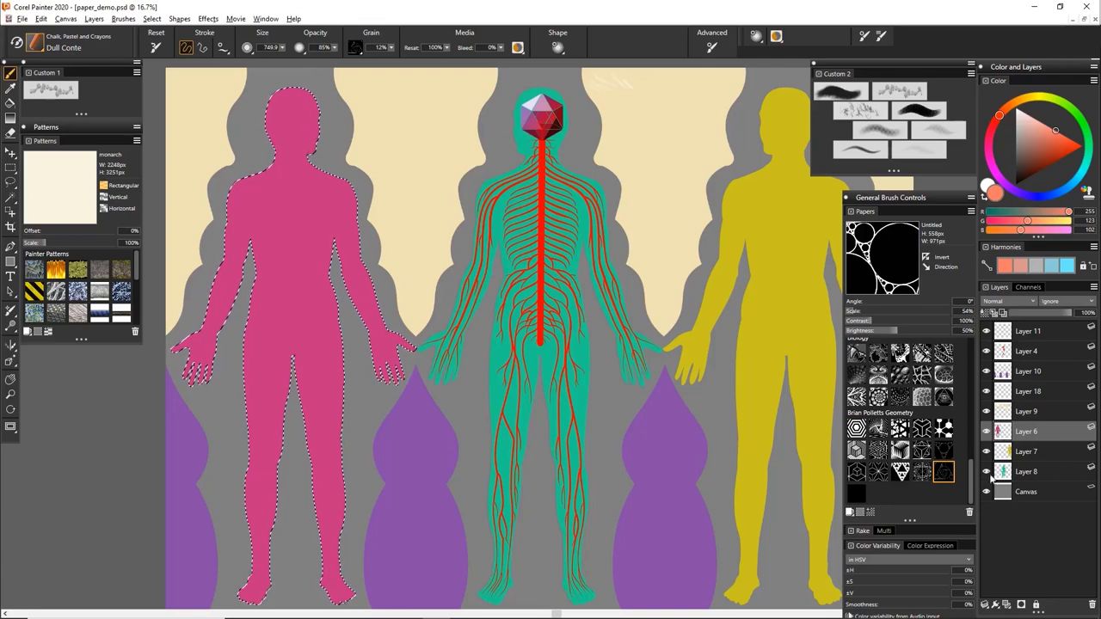
click(1008, 605)
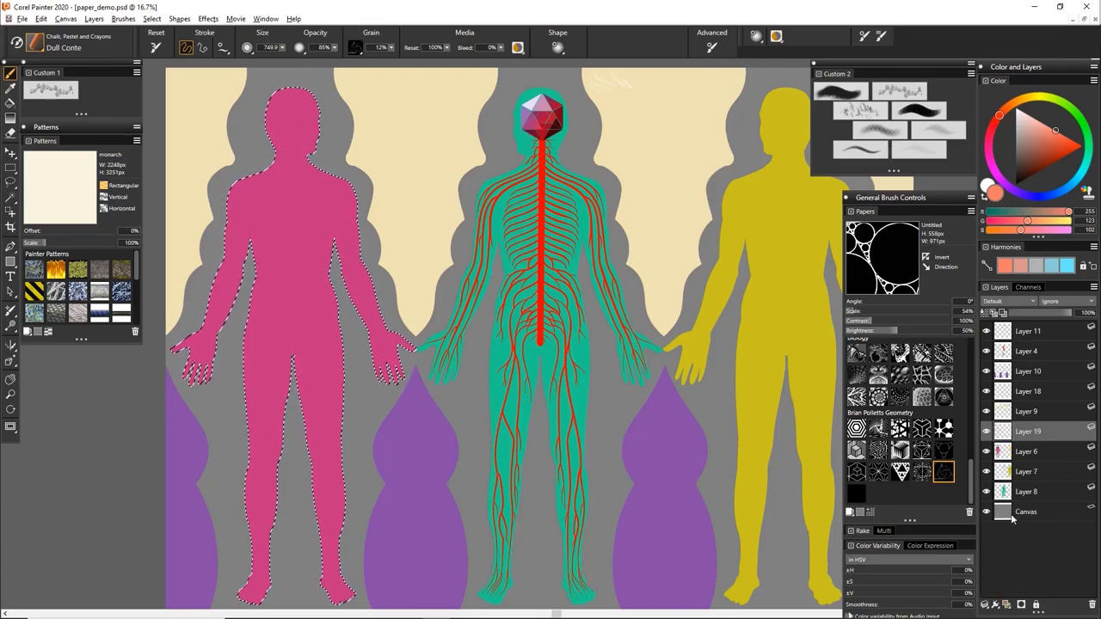
click(987, 452)
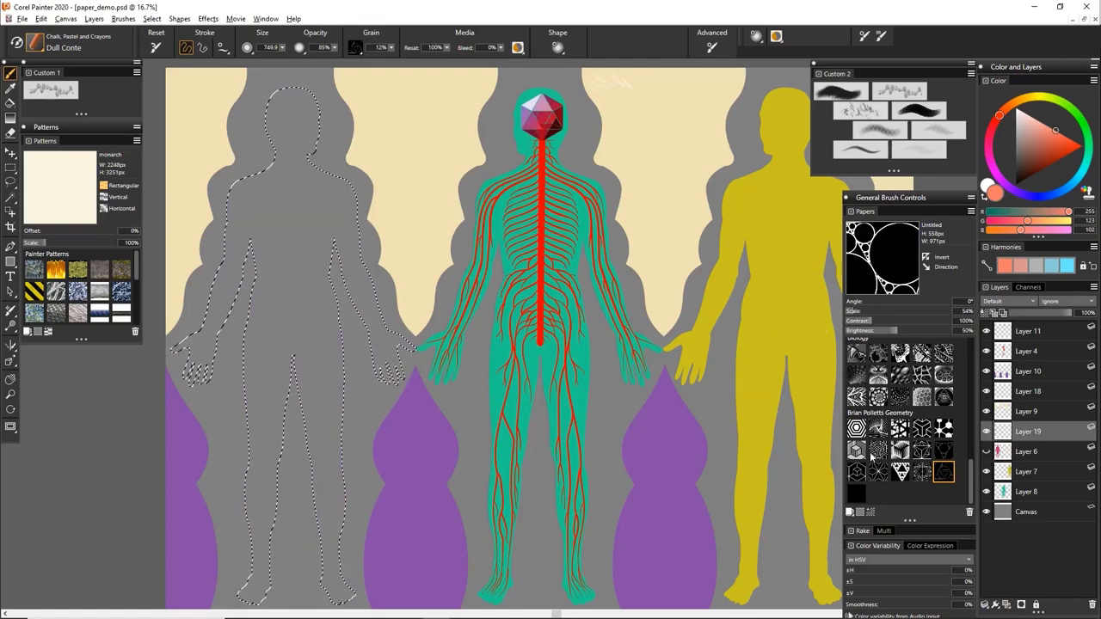
Fill the selected silhouette with orange (R 207, G 121, B 1) simple iso_cubes paper grain, Invert off, using a brush size of 504.8.
click(857, 471)
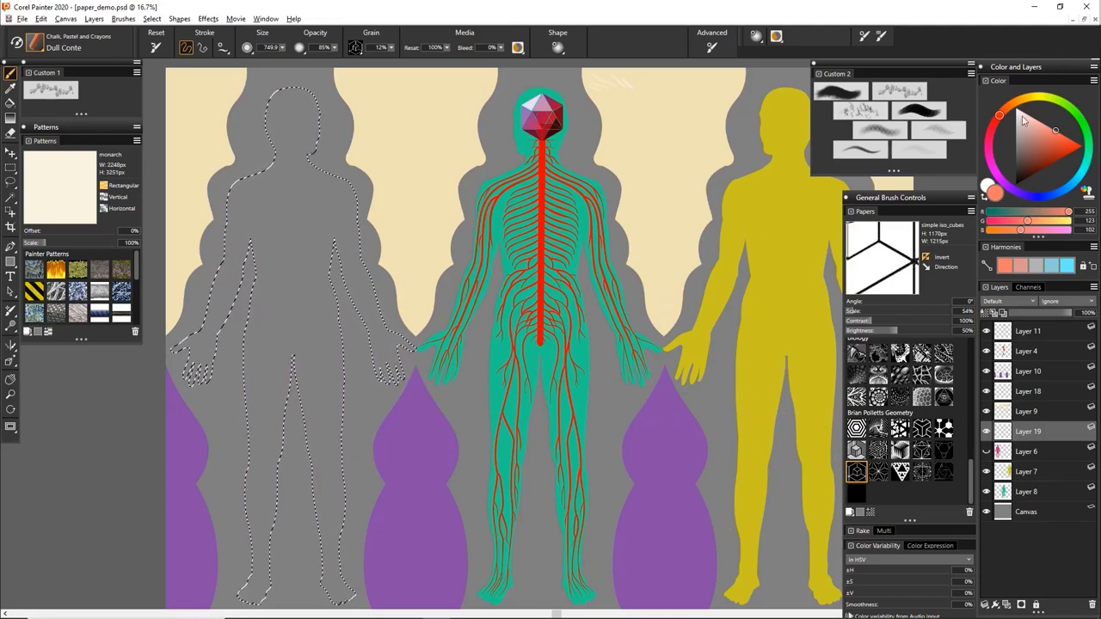
drag(1014, 107, 1019, 101)
drag(1046, 146, 1071, 170)
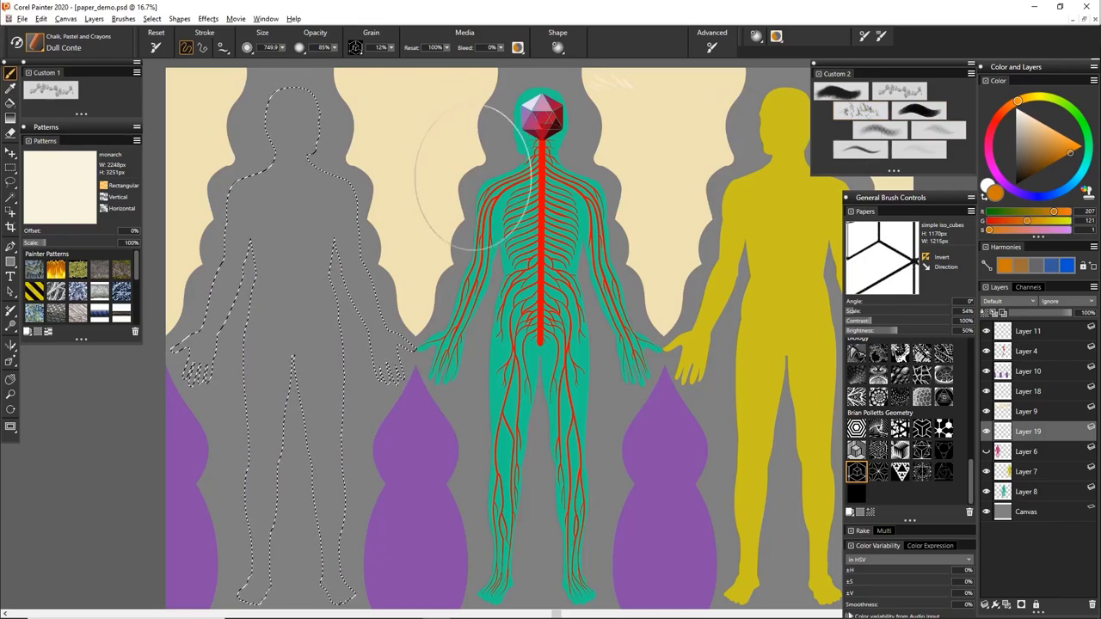
key(bracketleft)
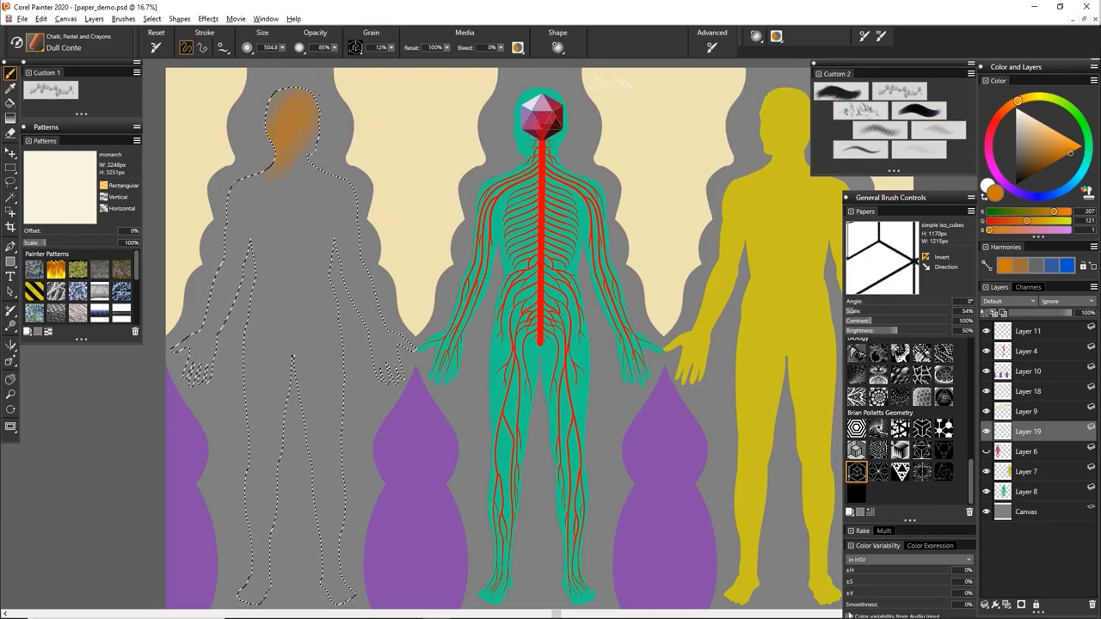
key(ctrl+z)
click(925, 258)
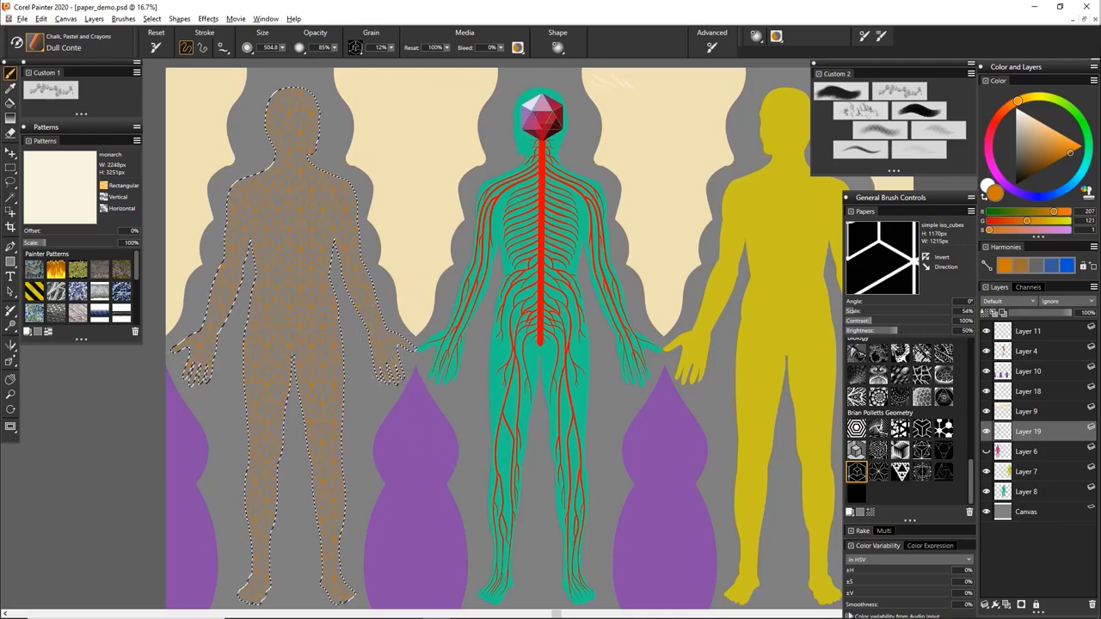
mouse_move(623, 361)
mouse_down()
mouse_move(663, 330)
mouse_move(674, 348)
mouse_up()
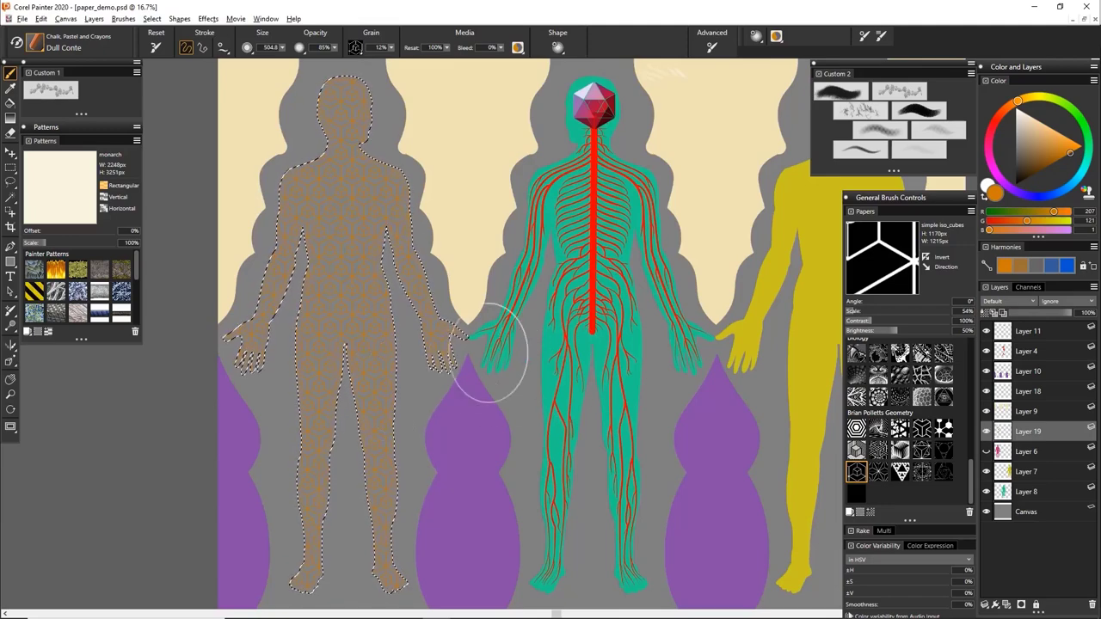
Invert the iso_cubes paper and paint dark blue (R 1, G 32, B 91) grain over the whole selected silhouette.
click(926, 256)
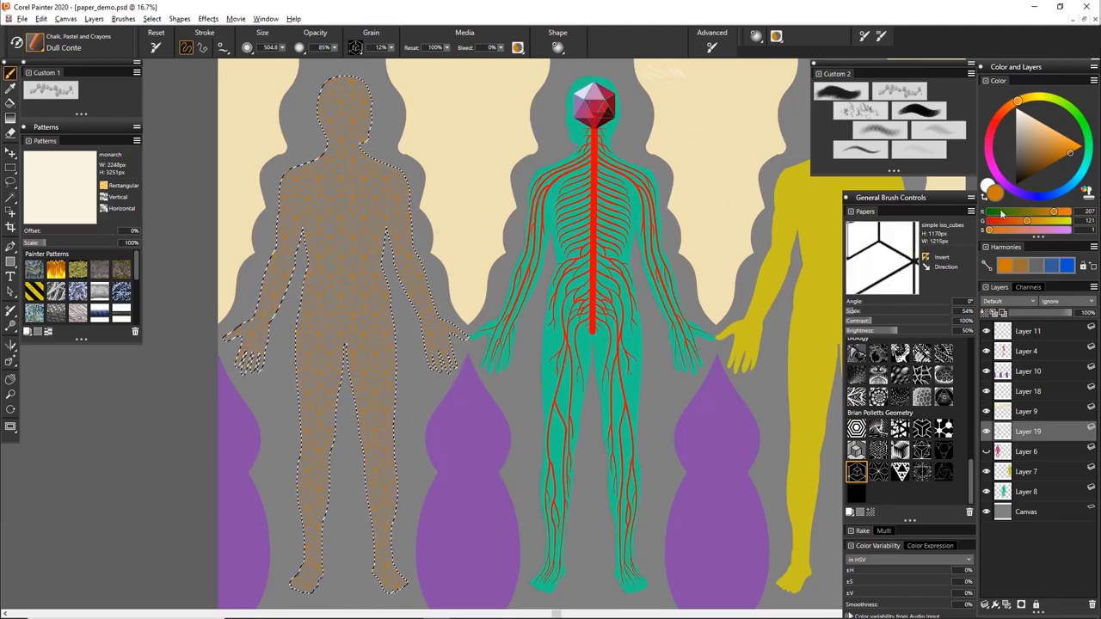
click(1040, 170)
click(1055, 194)
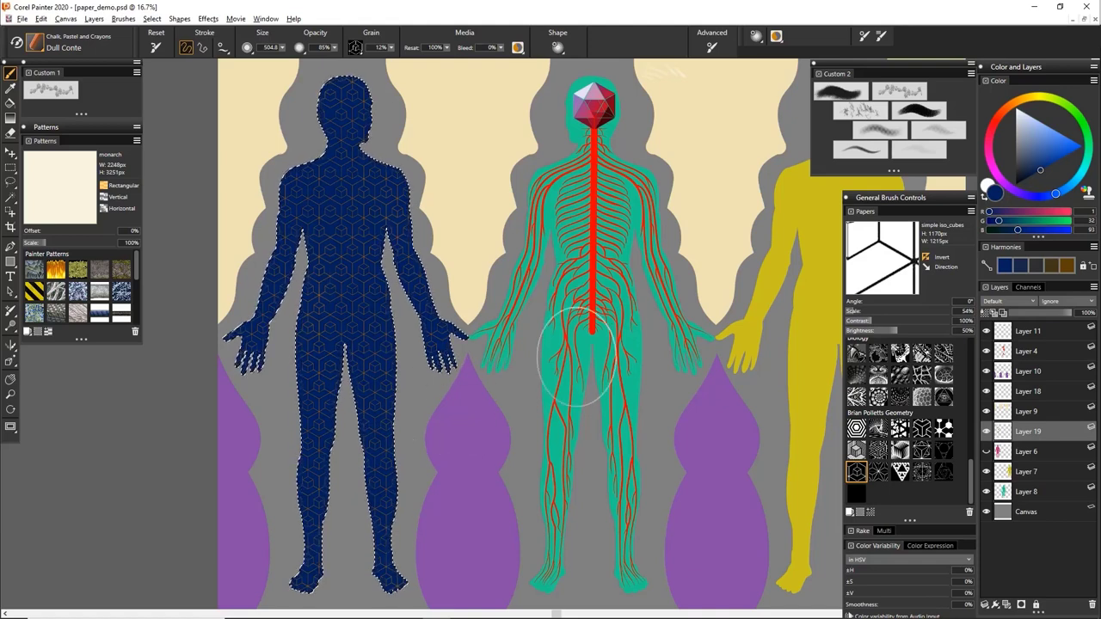
Turn off the paper's inversion and paint bright orange (R 255, G 156, B 28) cube lines over the dark blue figure.
click(927, 257)
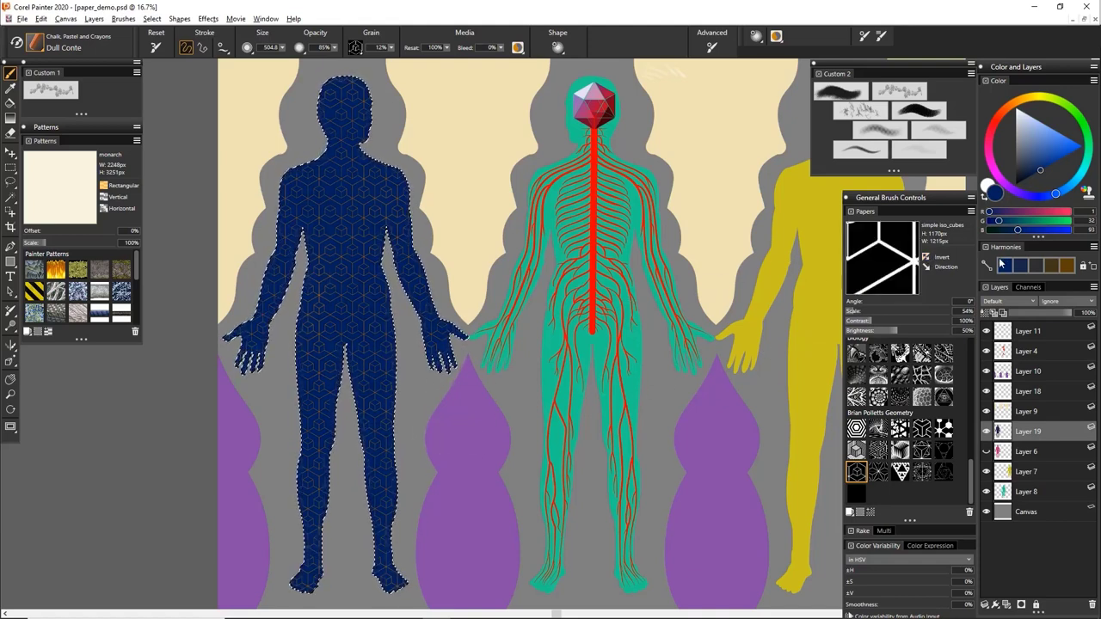
click(1022, 102)
mouse_move(1045, 129)
mouse_down()
mouse_move(1071, 129)
mouse_move(1075, 141)
mouse_up()
click(1016, 102)
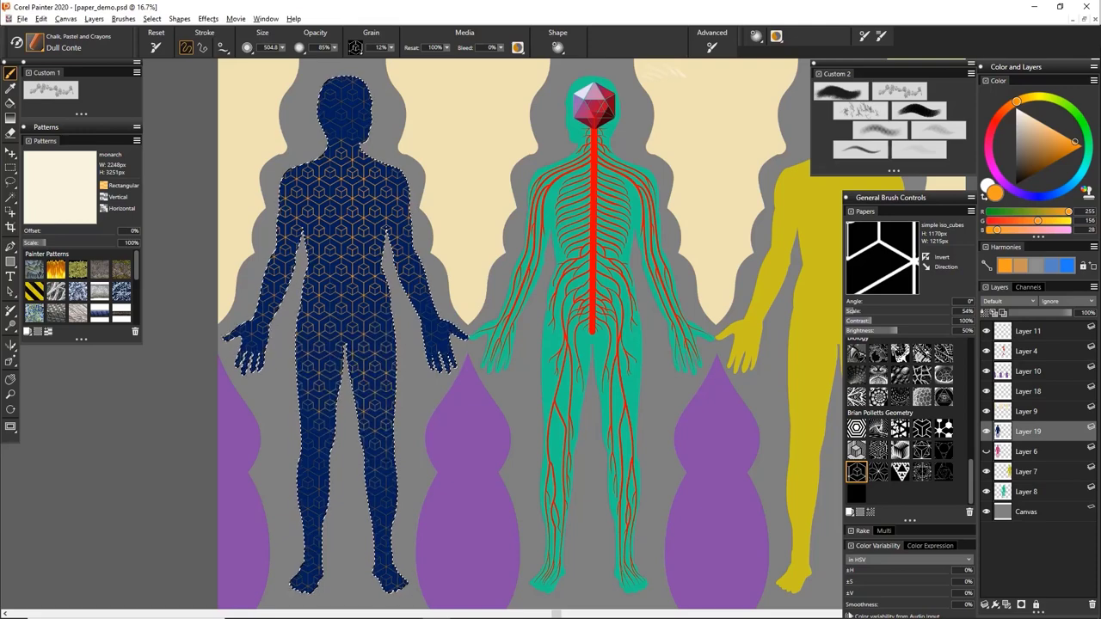
Load the green central figure on Layer 8 as a selection and add a new layer above it.
mouse_move(663, 437)
mouse_down()
mouse_move(627, 420)
mouse_move(569, 453)
mouse_up()
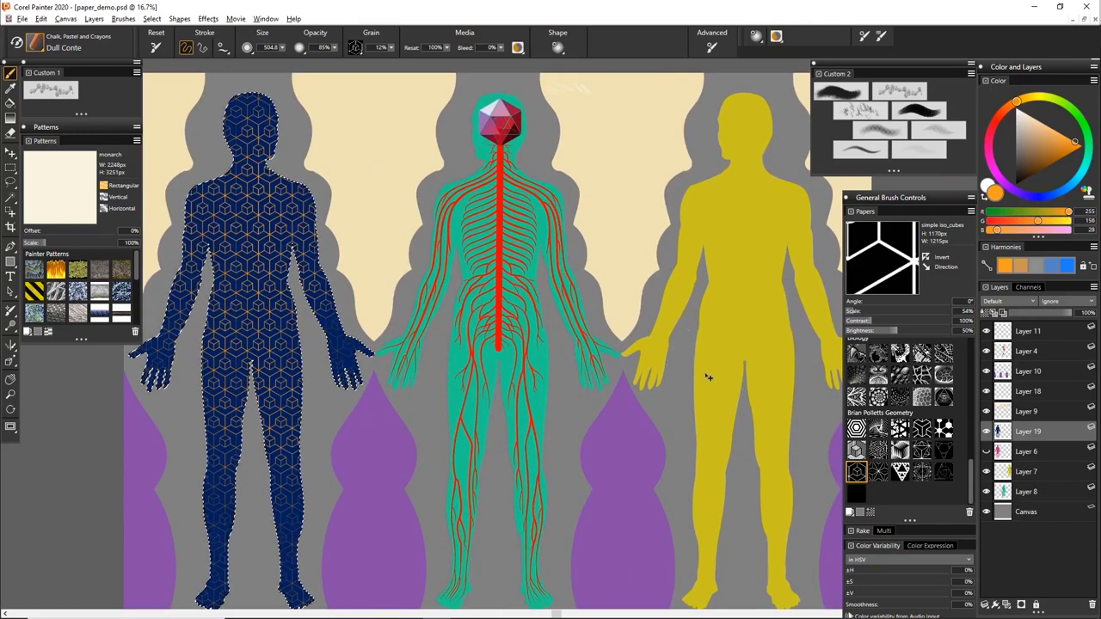
click(1028, 494)
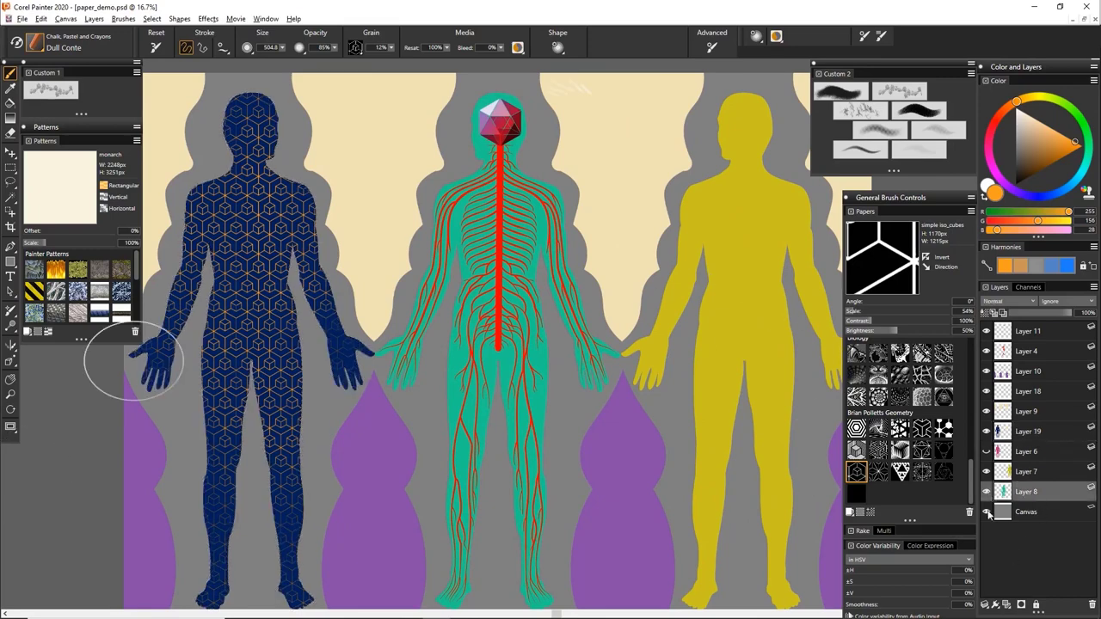
ctrl+click(1007, 494)
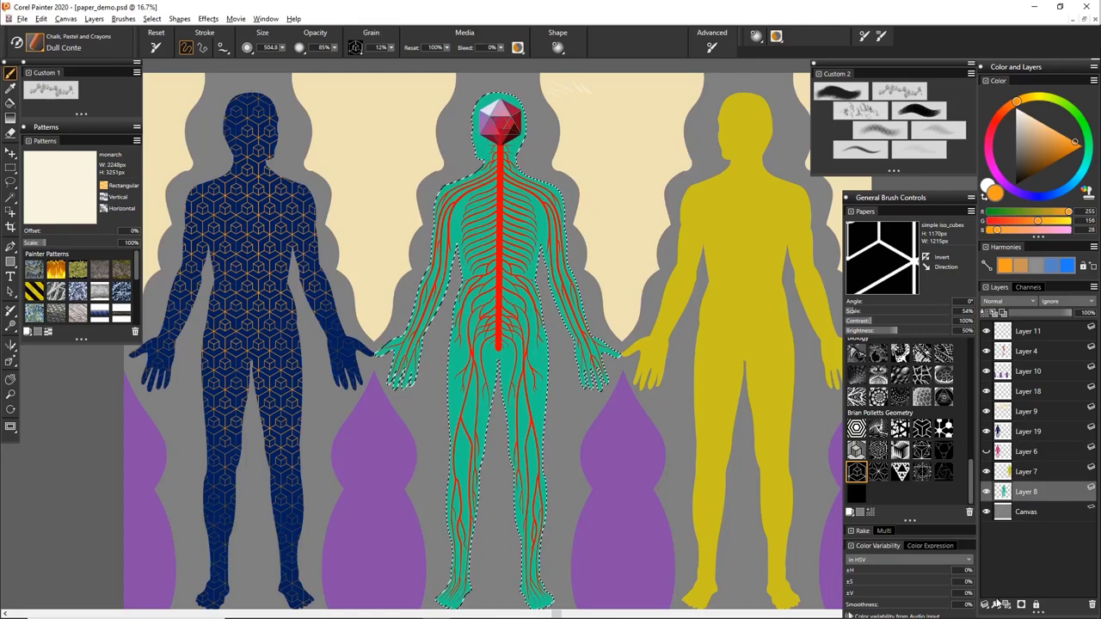
click(1007, 607)
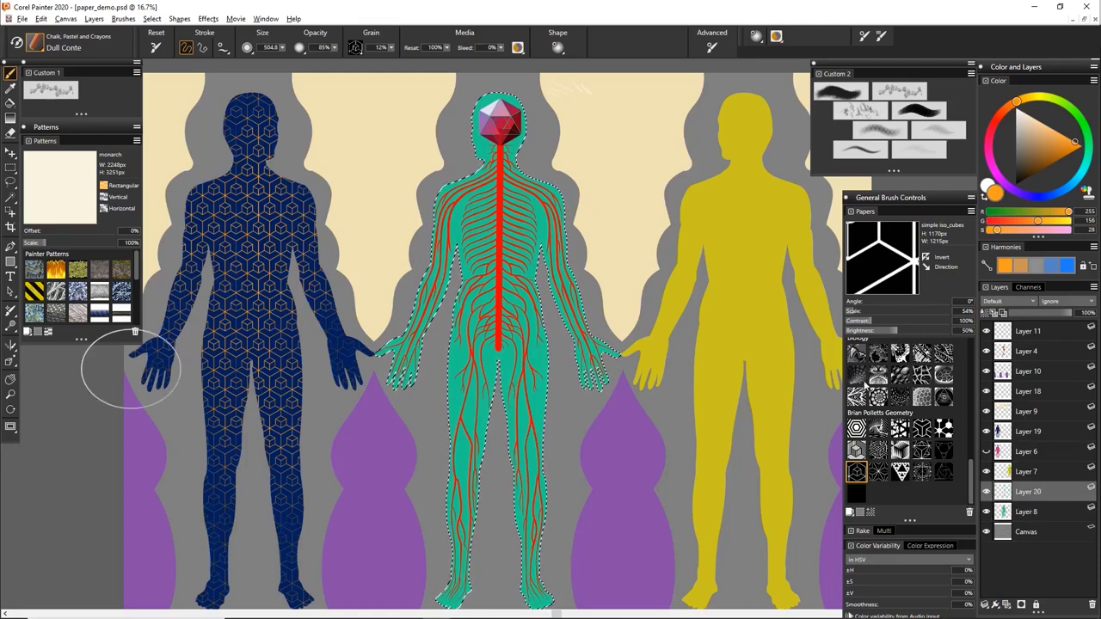
Paint dark blue (R 1, G 21, B 61) grain from the mandel paper, Invert off, over the central figure's head, torso and arms.
scroll(970, 469, up, 2)
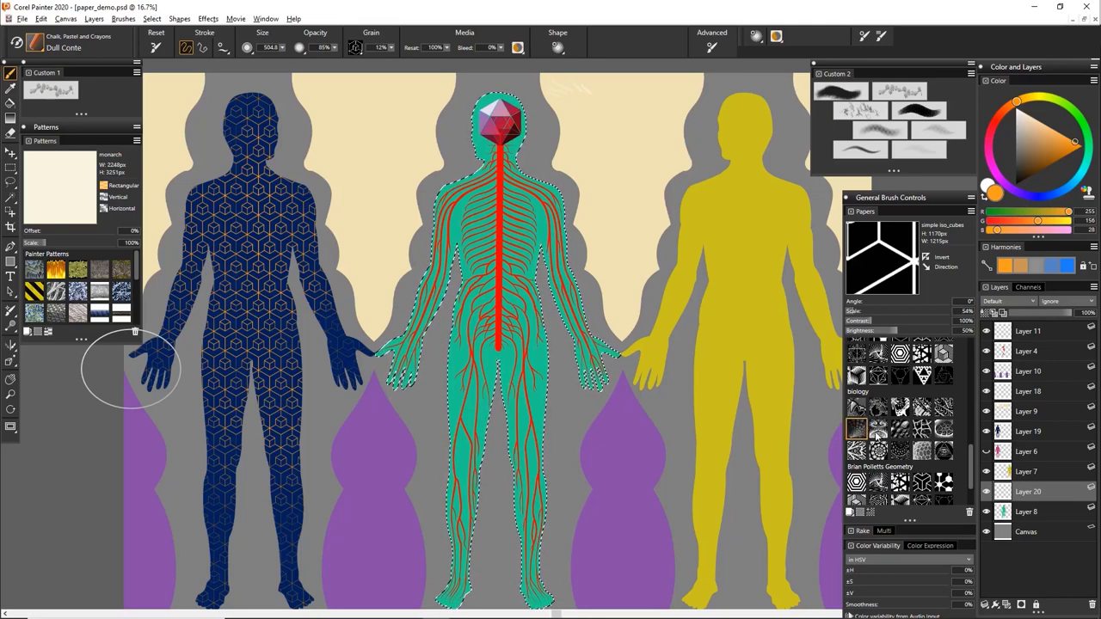
click(877, 433)
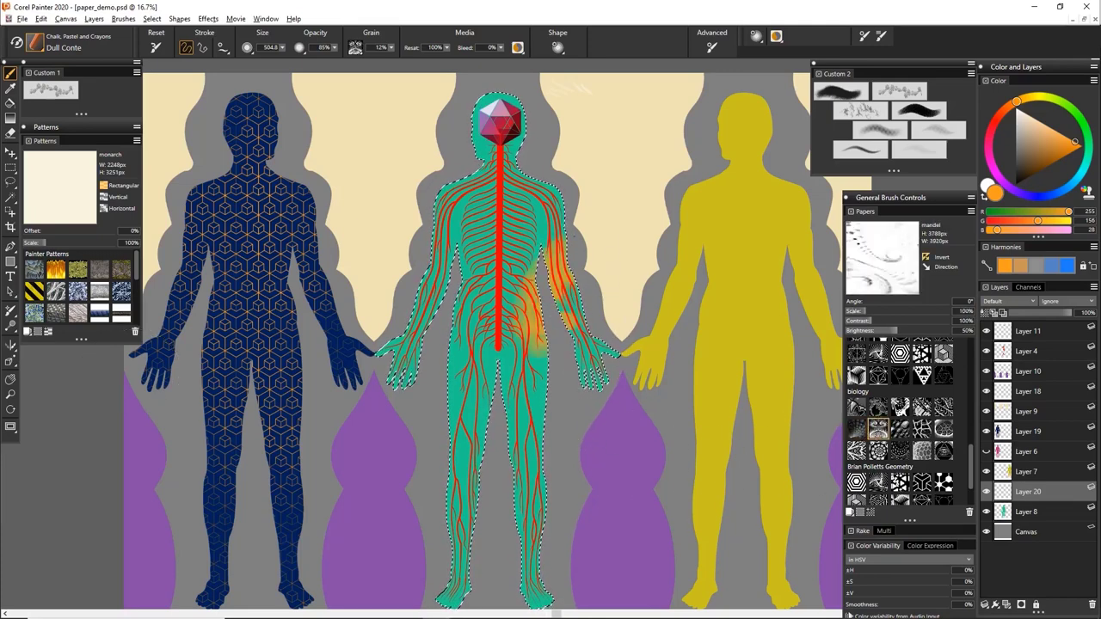
key(ctrl+z)
click(927, 258)
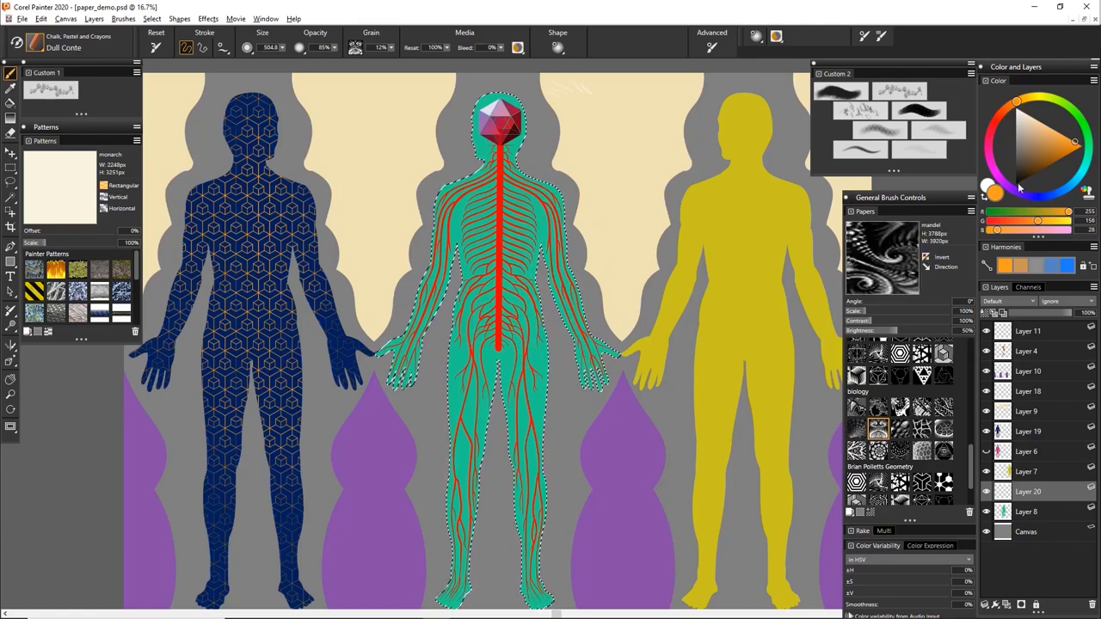
click(1036, 170)
click(1059, 195)
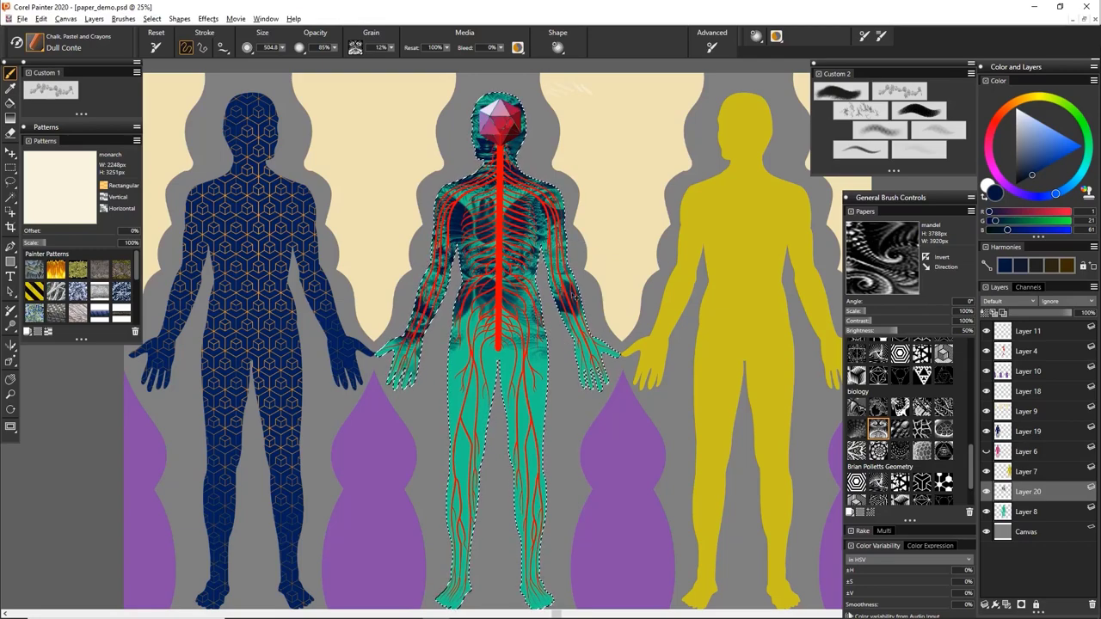
Hide Layer 8 and continue the dark blue mandel texture down the central figure's hips and legs.
key(ctrl+plus)
drag(607, 347, 622, 277)
click(986, 512)
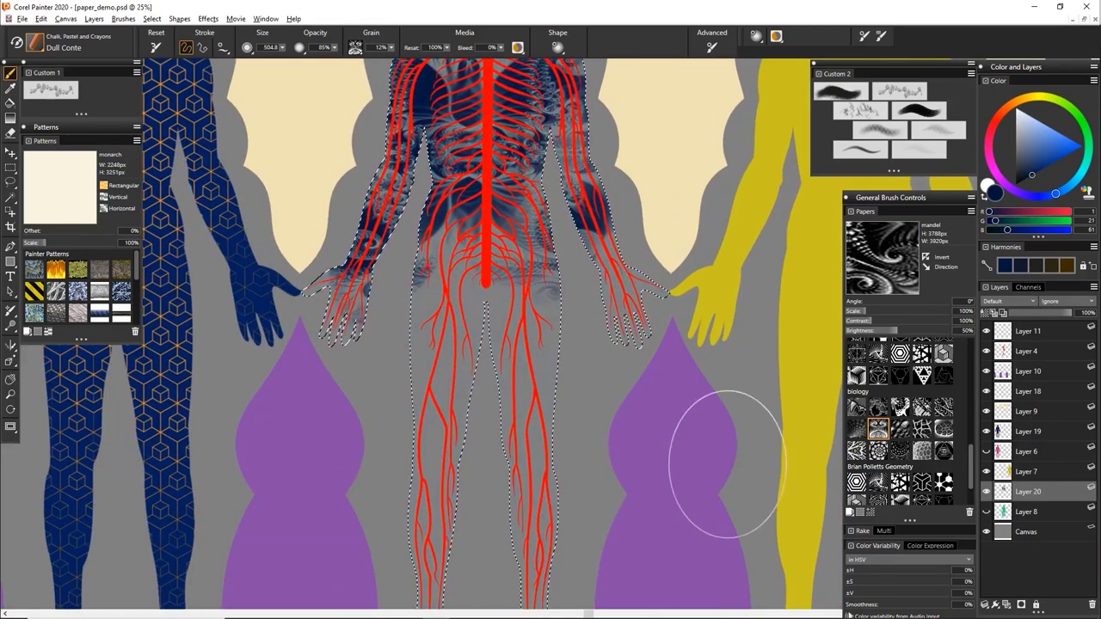
mouse_move(551, 215)
mouse_down()
mouse_move(448, 258)
mouse_move(449, 479)
mouse_up()
mouse_move(577, 421)
mouse_down()
mouse_move(590, 268)
mouse_move(589, 441)
mouse_up()
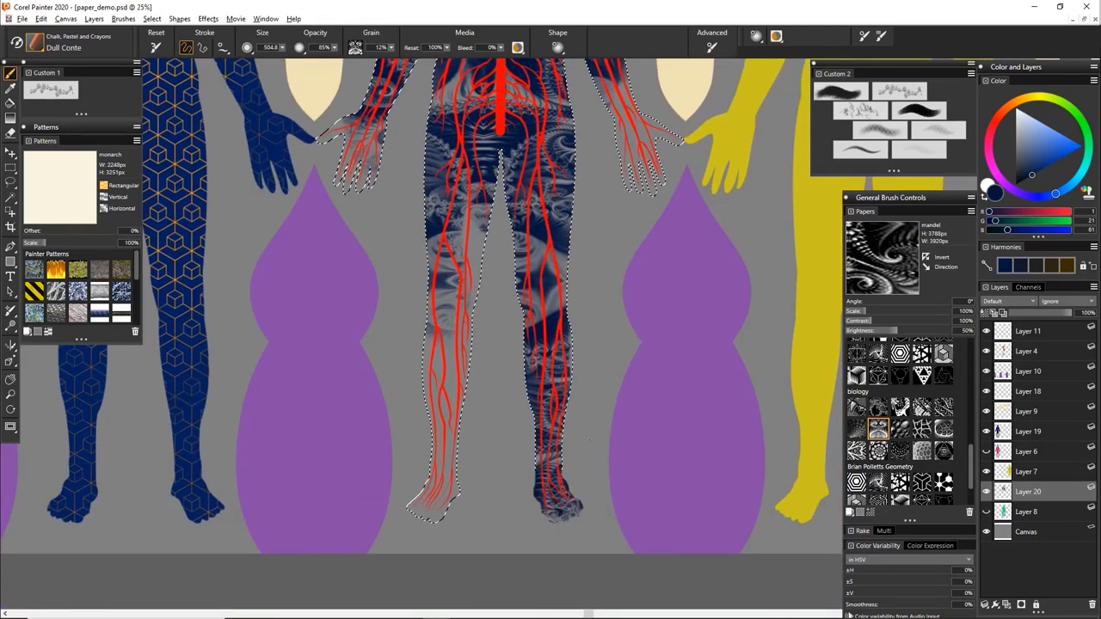
Set the mandel paper's scale to 79% and paint another pass of dark blue texture over the torso and arms.
scroll(455, 479, up, 4)
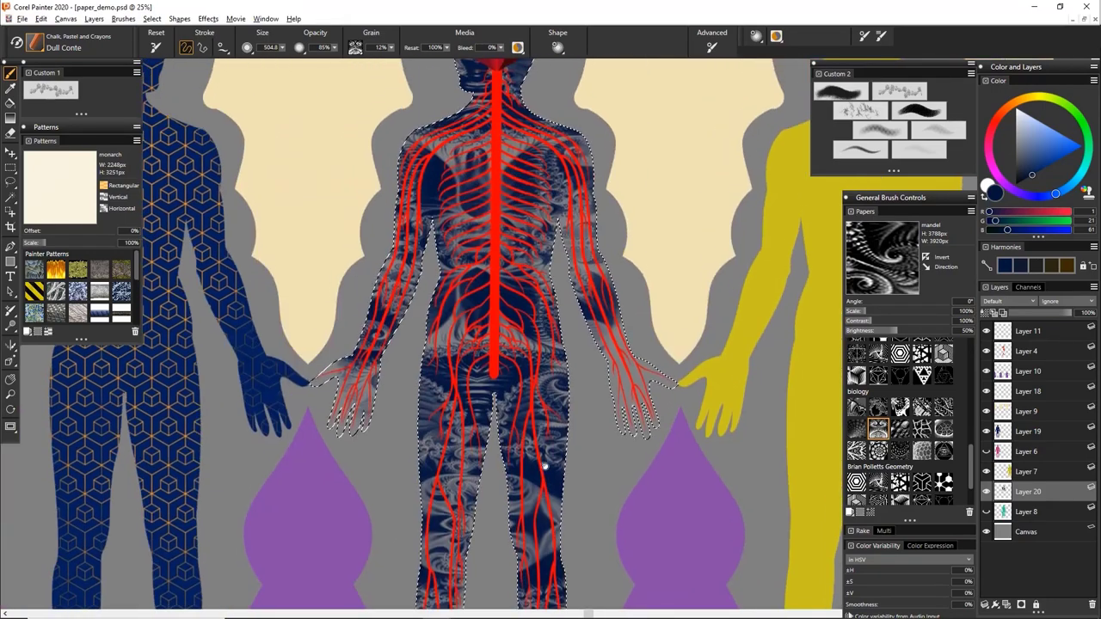
click(861, 311)
mouse_move(609, 315)
mouse_down()
mouse_move(645, 413)
mouse_move(584, 219)
mouse_up()
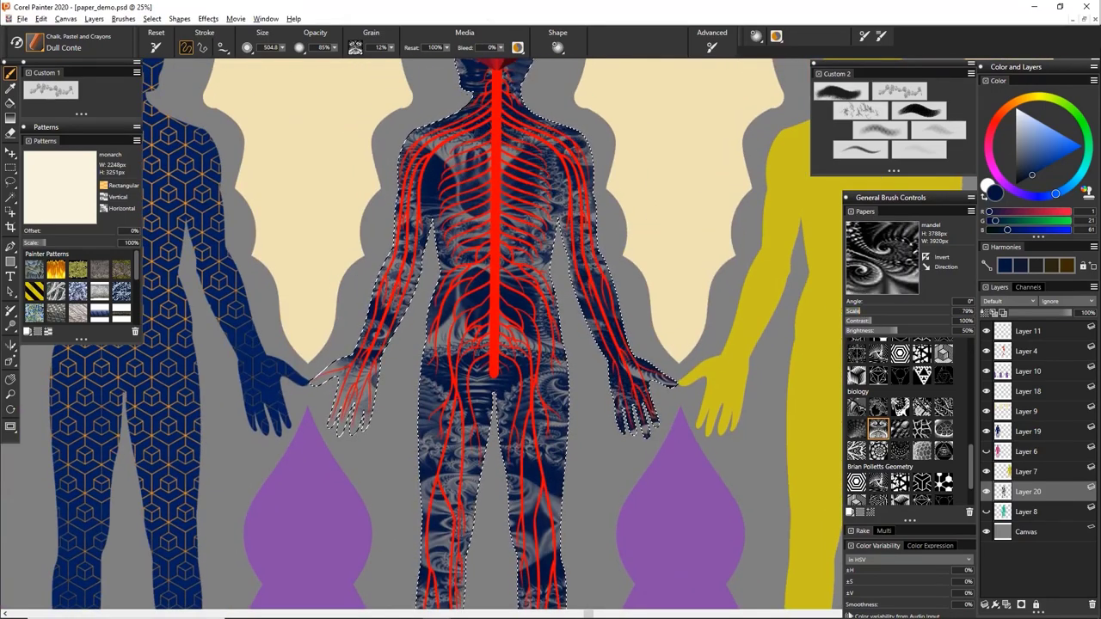
scroll(670, 379, up, 2)
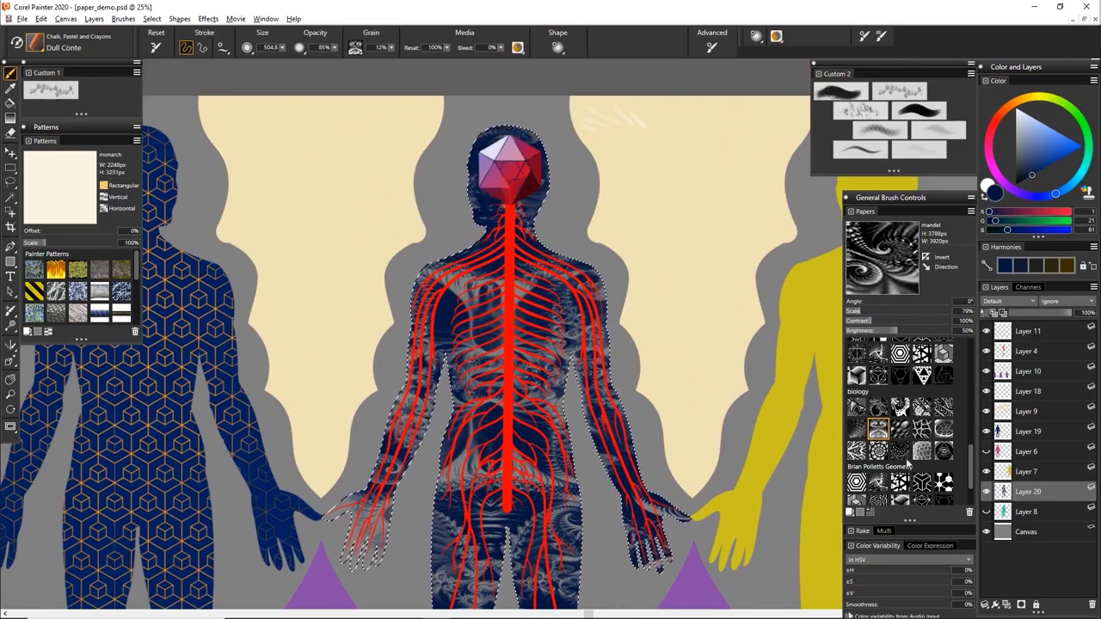
Paint golden yellow (R 255, G 206, B 74) grain from the fractal_mantis paper, Invert off, over the central figure's shoulders and chest.
click(879, 450)
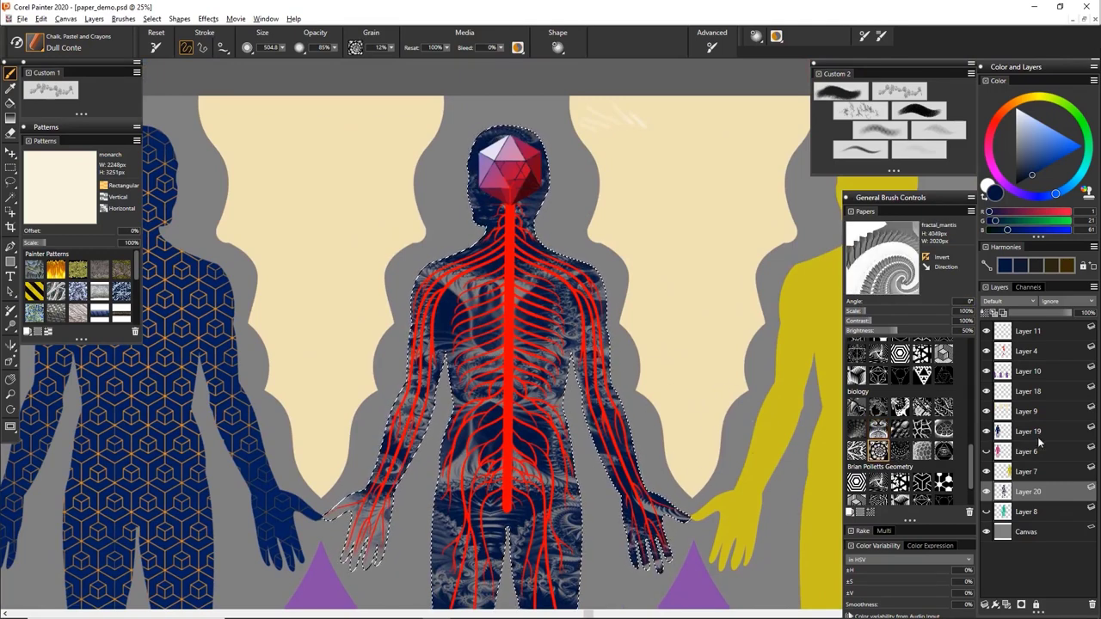
click(1025, 101)
click(1054, 155)
drag(1053, 155, 1056, 198)
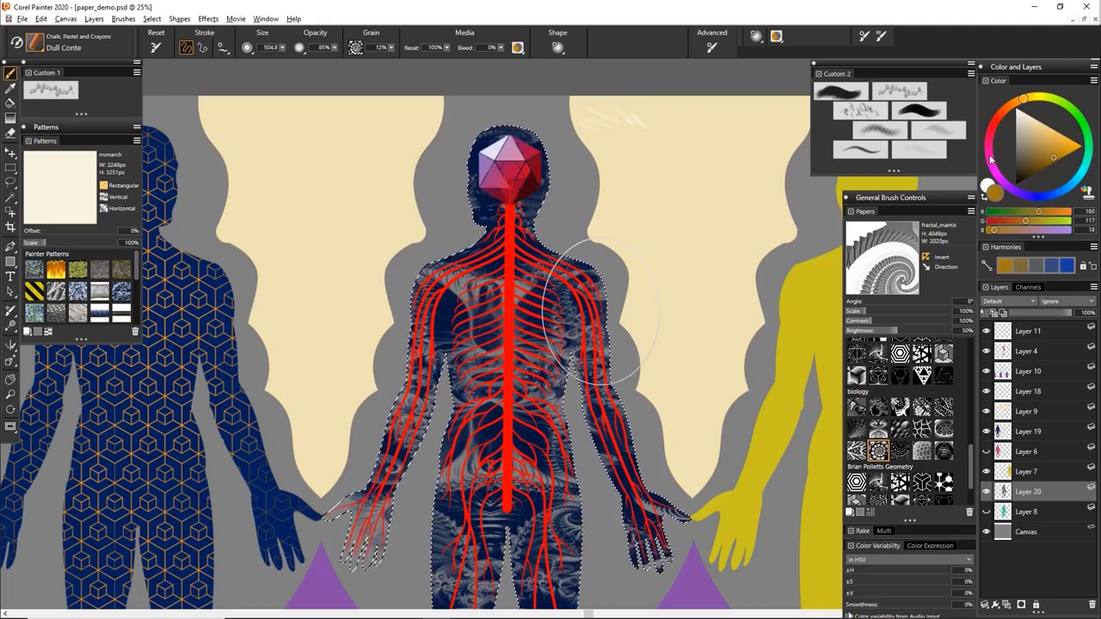
drag(991, 159, 990, 134)
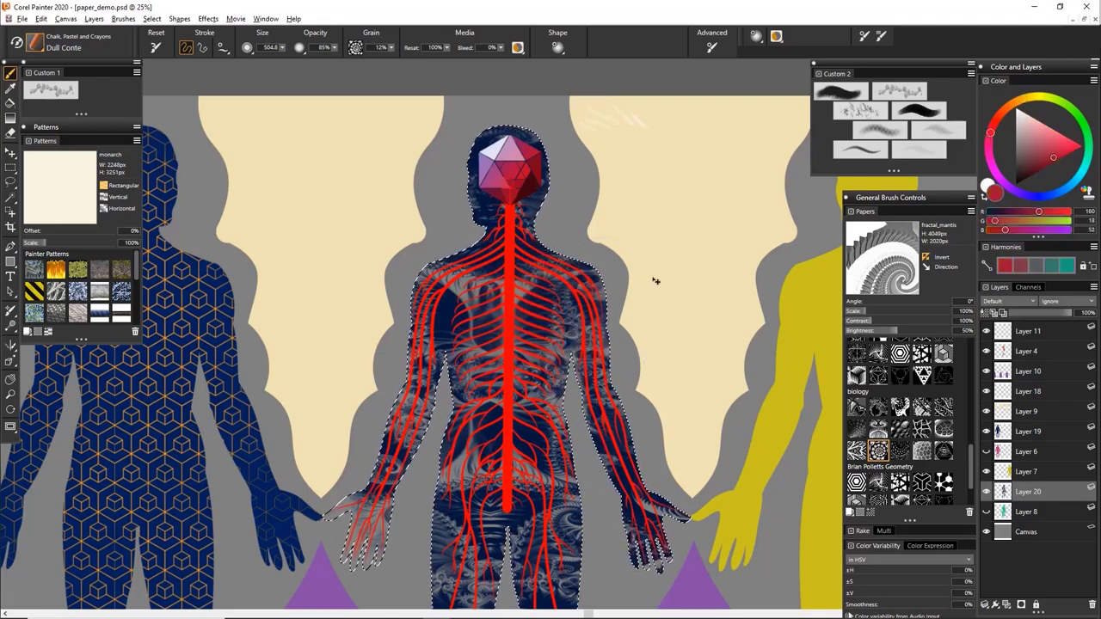
click(1082, 173)
click(1034, 173)
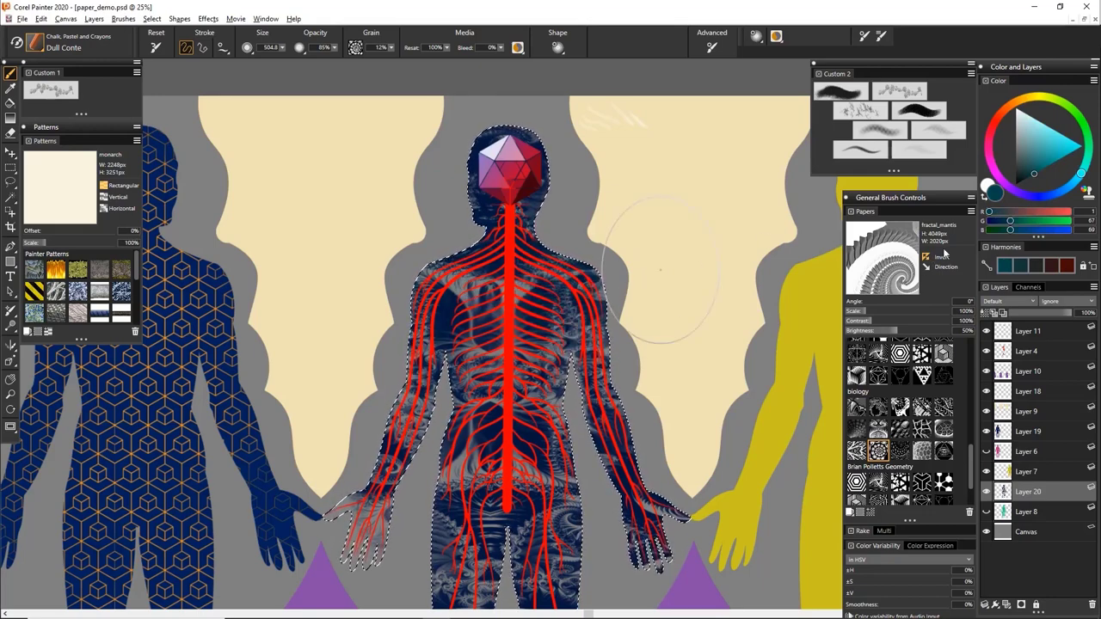
click(1060, 112)
click(1042, 102)
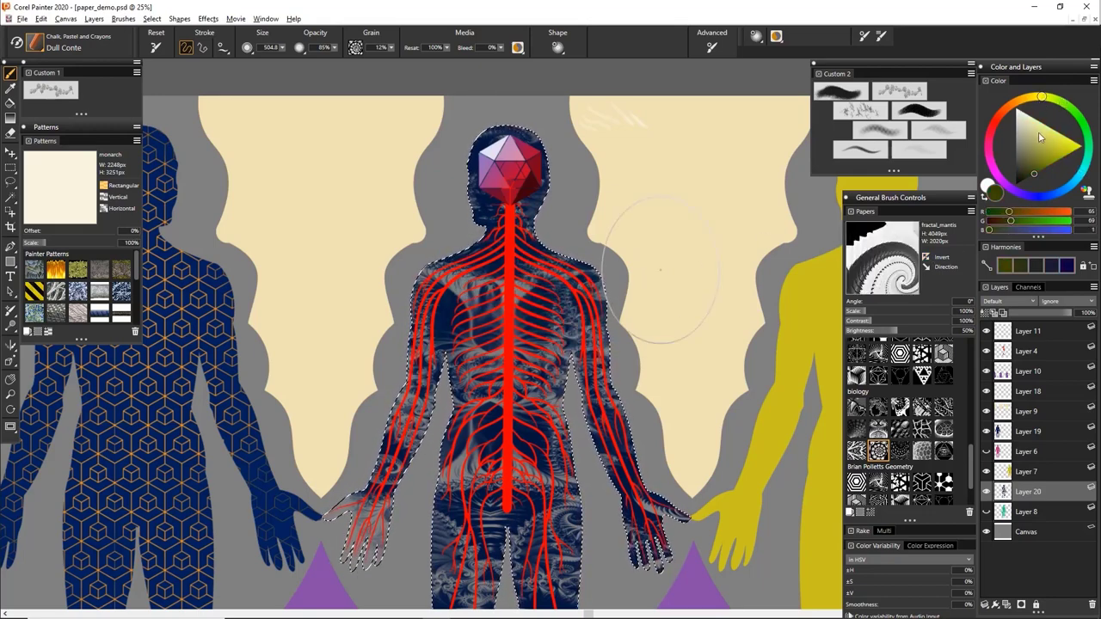
drag(1040, 136, 1063, 135)
click(1026, 103)
mouse_move(585, 275)
mouse_down()
mouse_move(552, 303)
mouse_move(486, 293)
mouse_move(607, 206)
mouse_up()
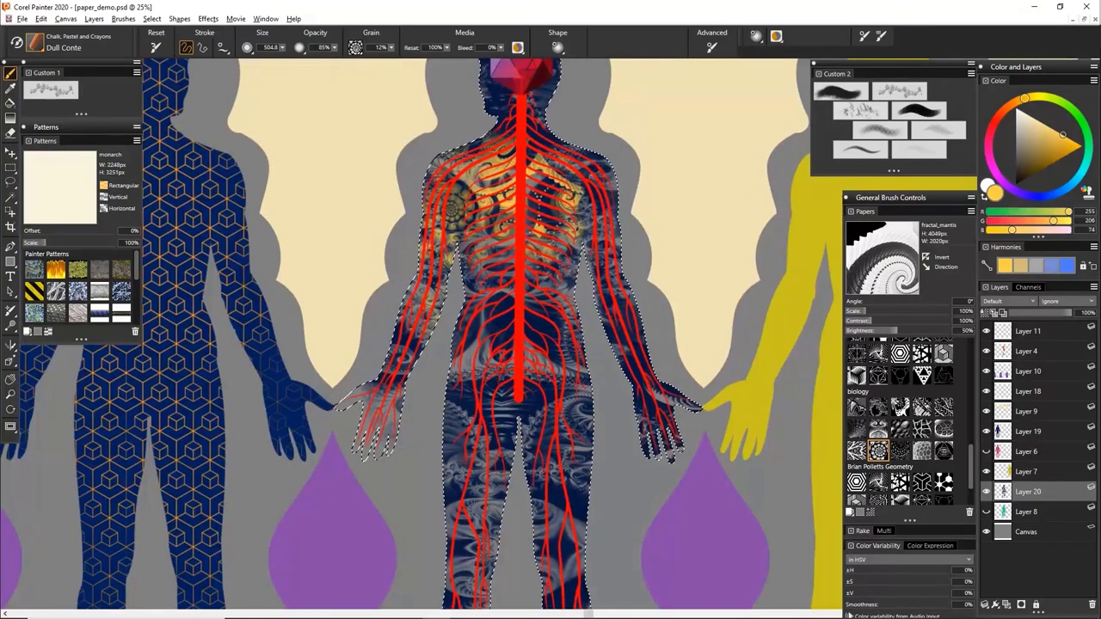
Shift the colour through orange to red-orange (R 218, G 73, B 50) and paint the fractal_mantis texture down the waist, hips and thighs.
click(1016, 109)
mouse_move(576, 215)
mouse_down()
mouse_move(456, 206)
mouse_move(452, 223)
mouse_move(491, 293)
mouse_move(469, 379)
mouse_move(497, 284)
mouse_up()
click(1000, 116)
click(1060, 144)
drag(447, 319, 550, 336)
drag(607, 397, 597, 266)
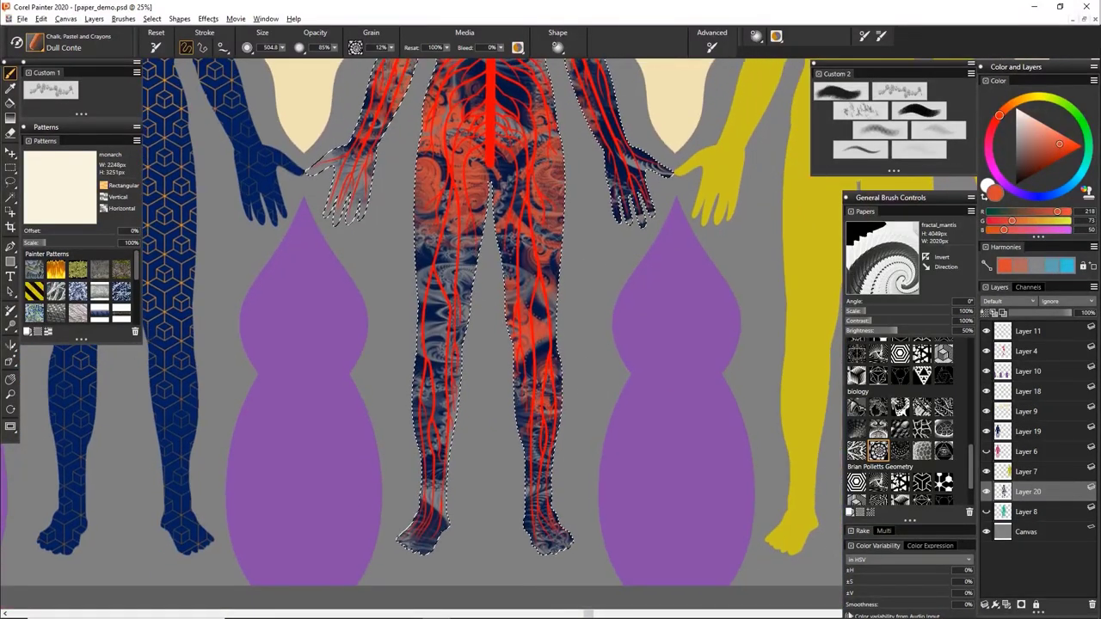
Continue the red-orange fractal_mantis texture down the central figure's lower legs.
drag(538, 284, 542, 413)
drag(556, 255, 525, 475)
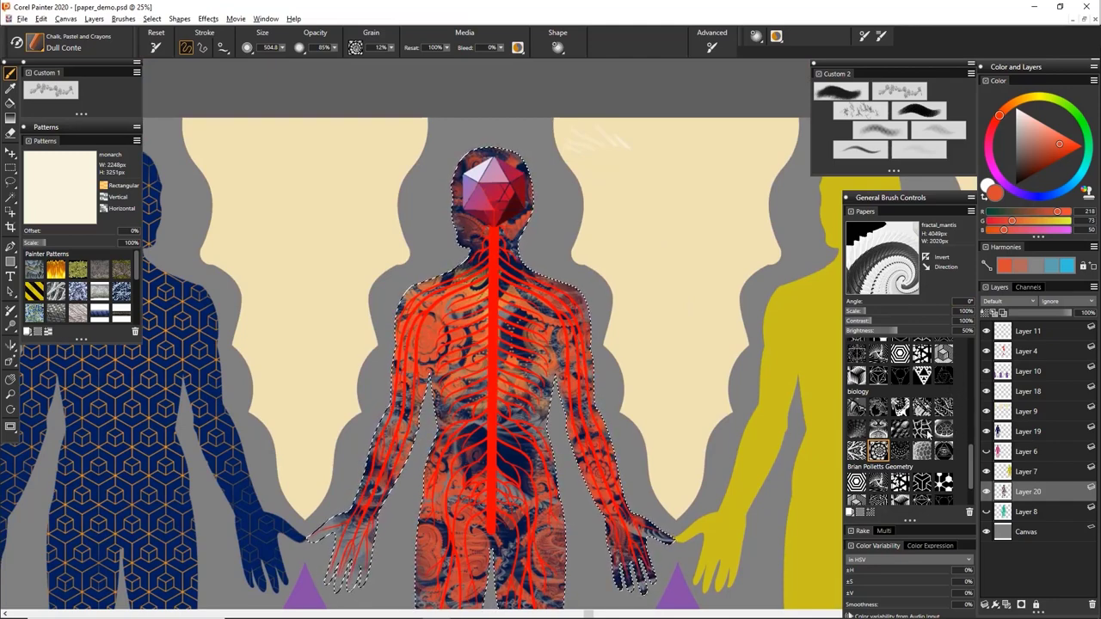
Set the veins paper's scale to 46% and start painting its texture in dark red (R 183, G 1, B 36) on the central figure's leg.
click(920, 430)
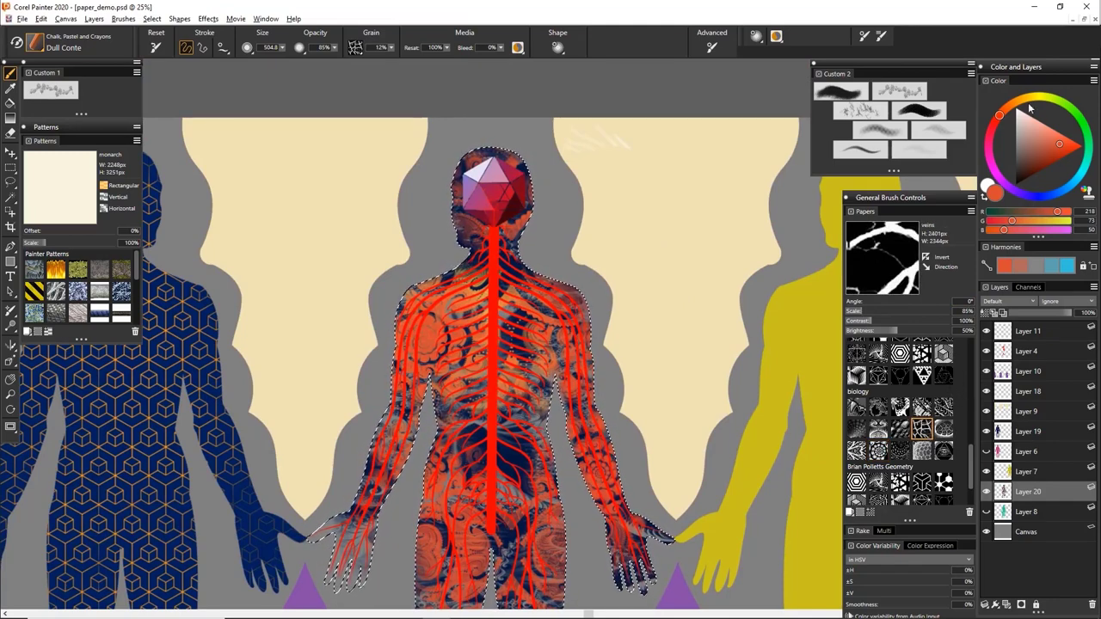
click(1064, 156)
drag(999, 119, 991, 130)
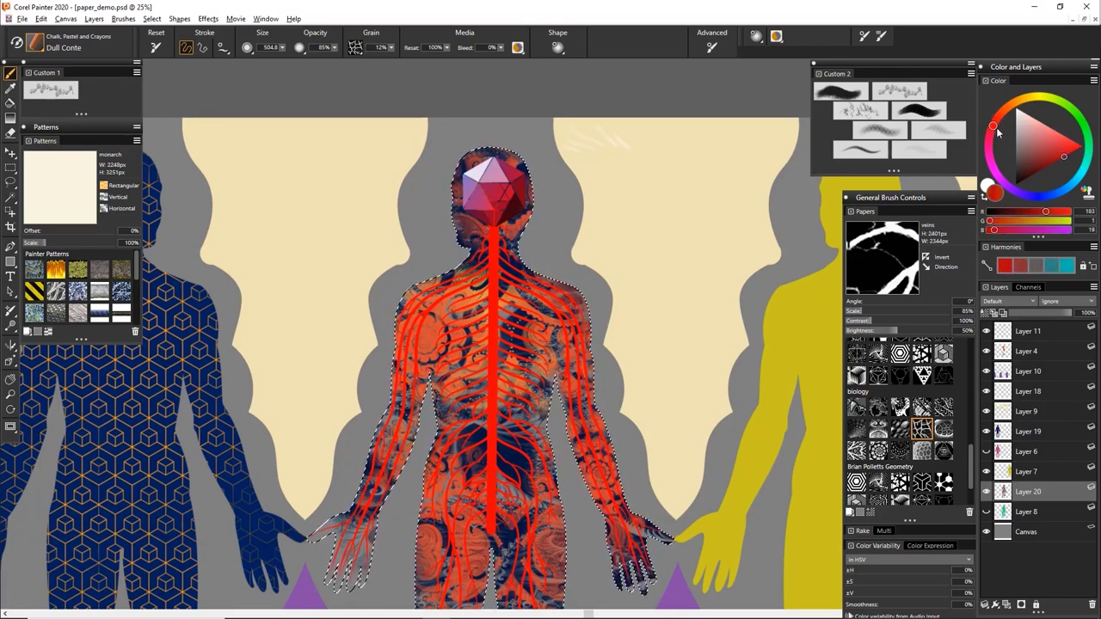
drag(573, 467, 580, 275)
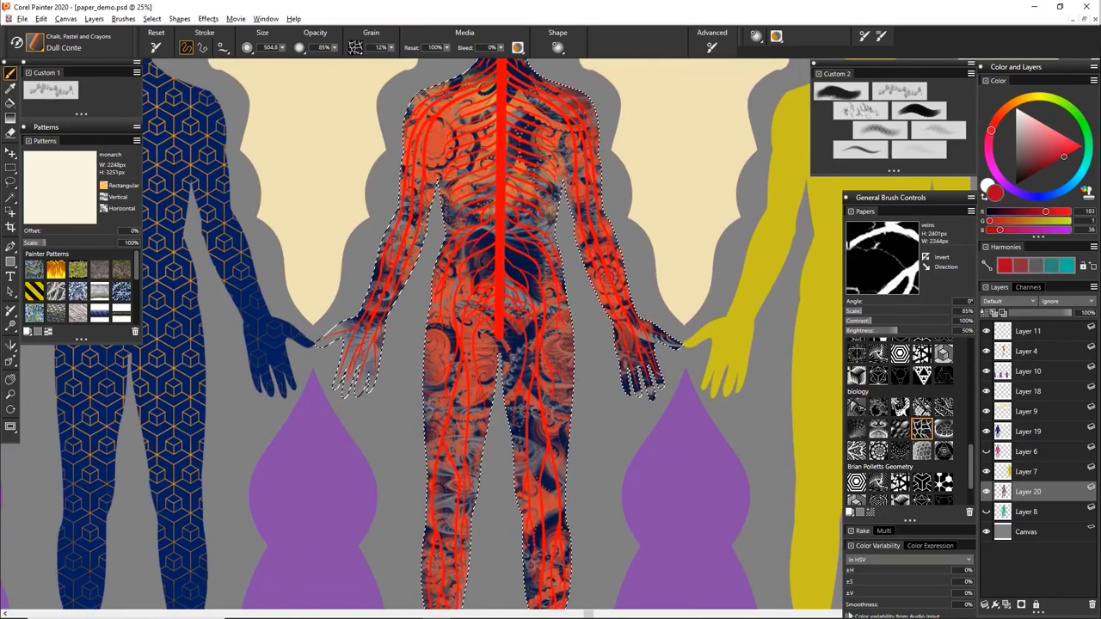
scroll(608, 444, down, 5)
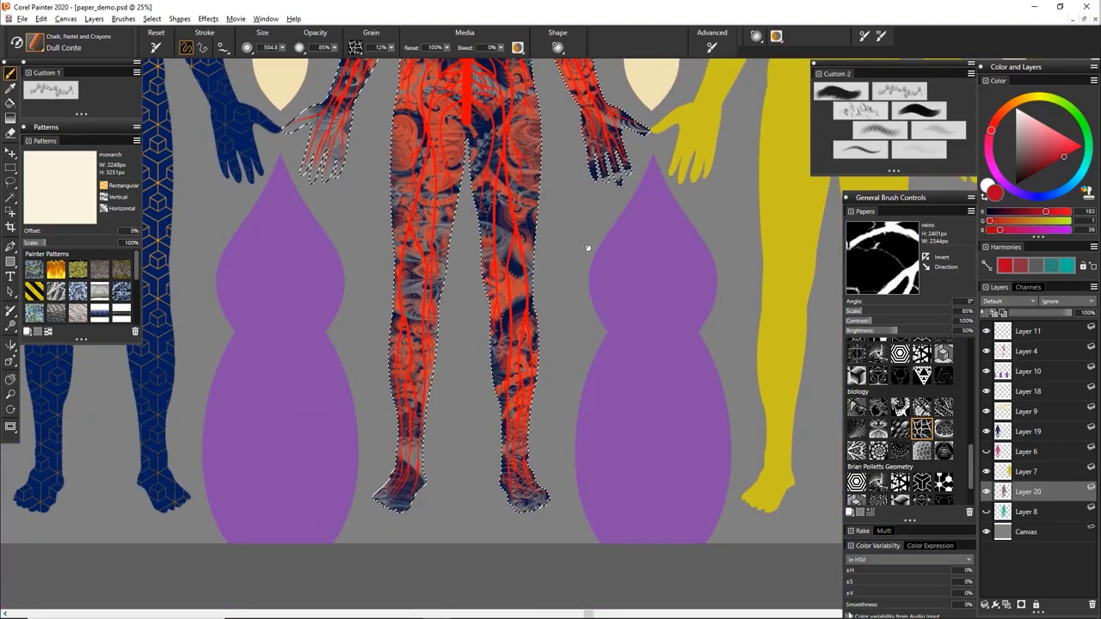
scroll(556, 300, up, 2)
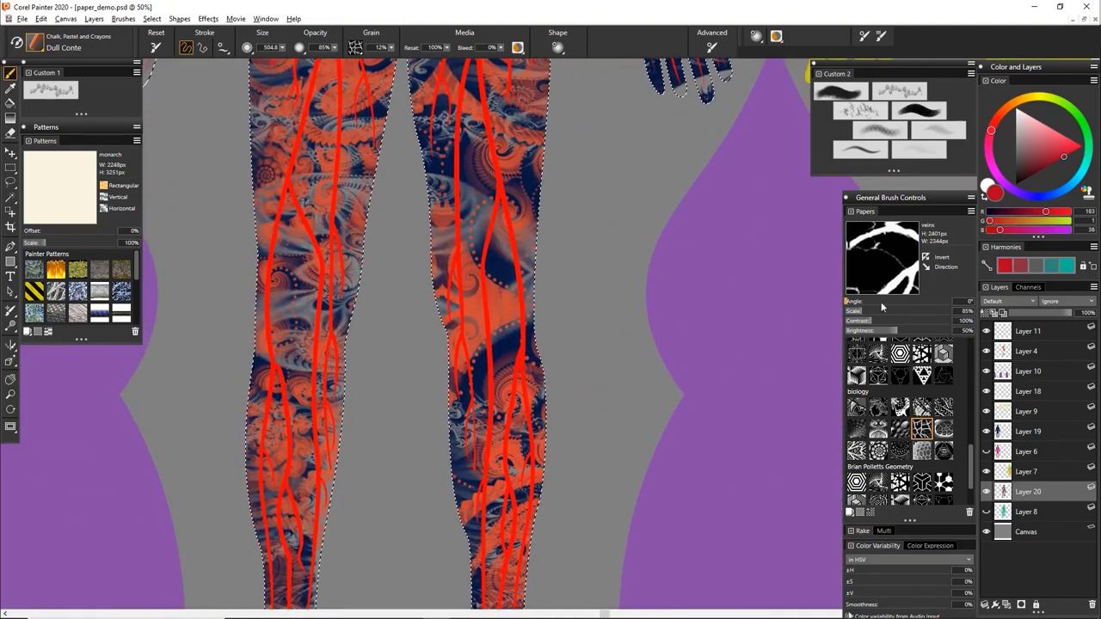
drag(870, 312, 848, 312)
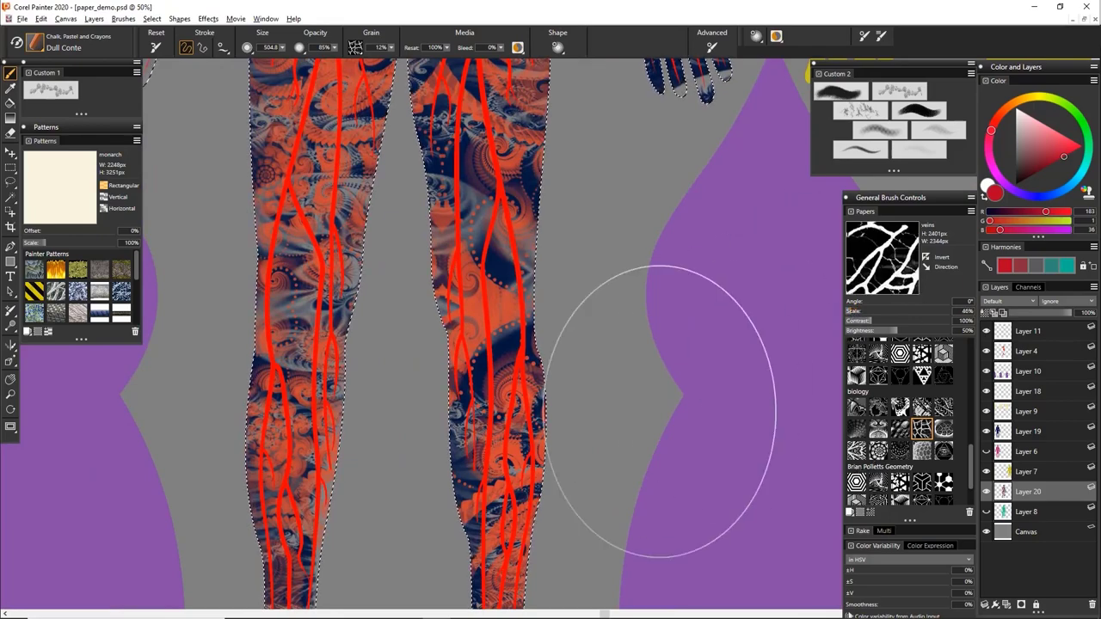
scroll(560, 435, up, 5)
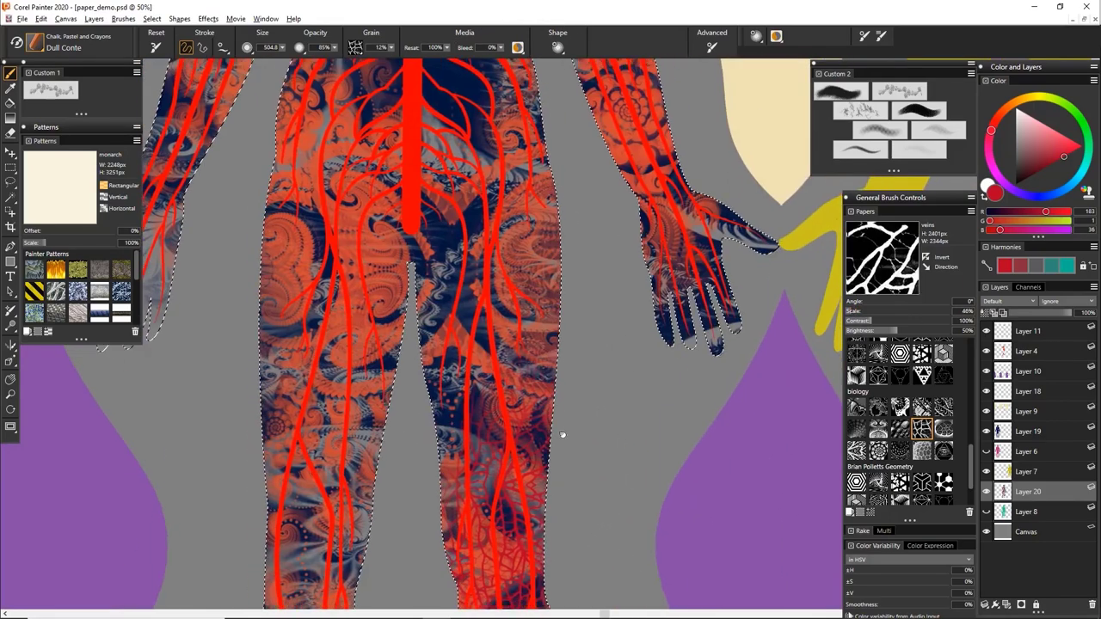
Continue the dark red veins texture up the thighs, hips and abdomen and across the chest and upper arms.
mouse_move(438, 86)
mouse_down()
mouse_move(332, 155)
mouse_move(315, 258)
mouse_move(331, 352)
mouse_move(317, 454)
mouse_up()
scroll(504, 452, up, 6)
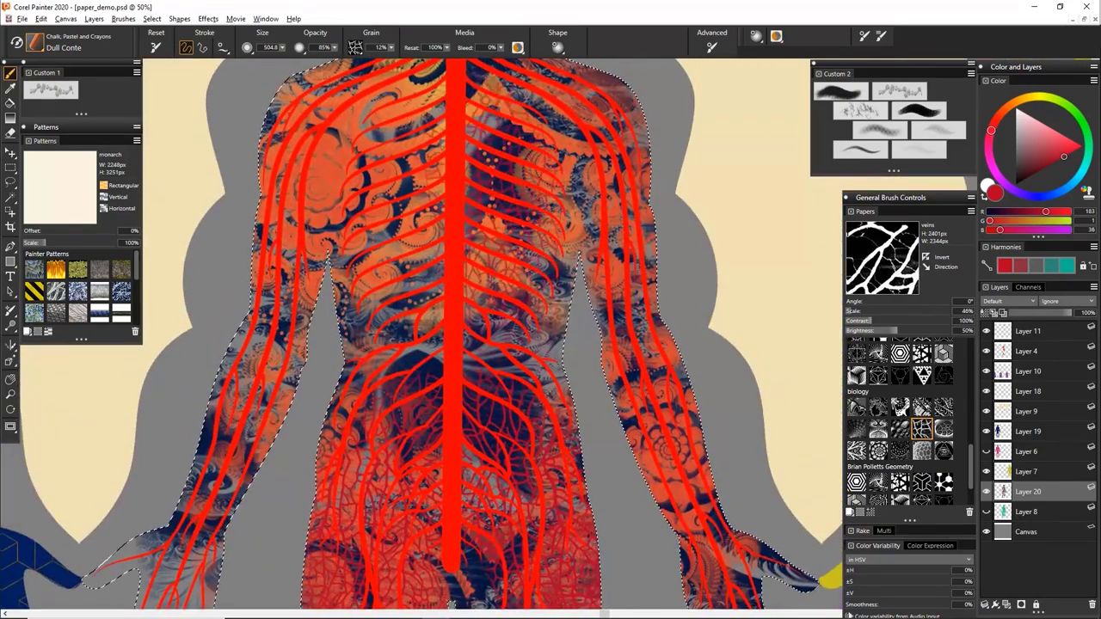
mouse_move(310, 129)
mouse_down()
mouse_move(280, 232)
mouse_move(310, 331)
mouse_up()
drag(688, 402, 635, 390)
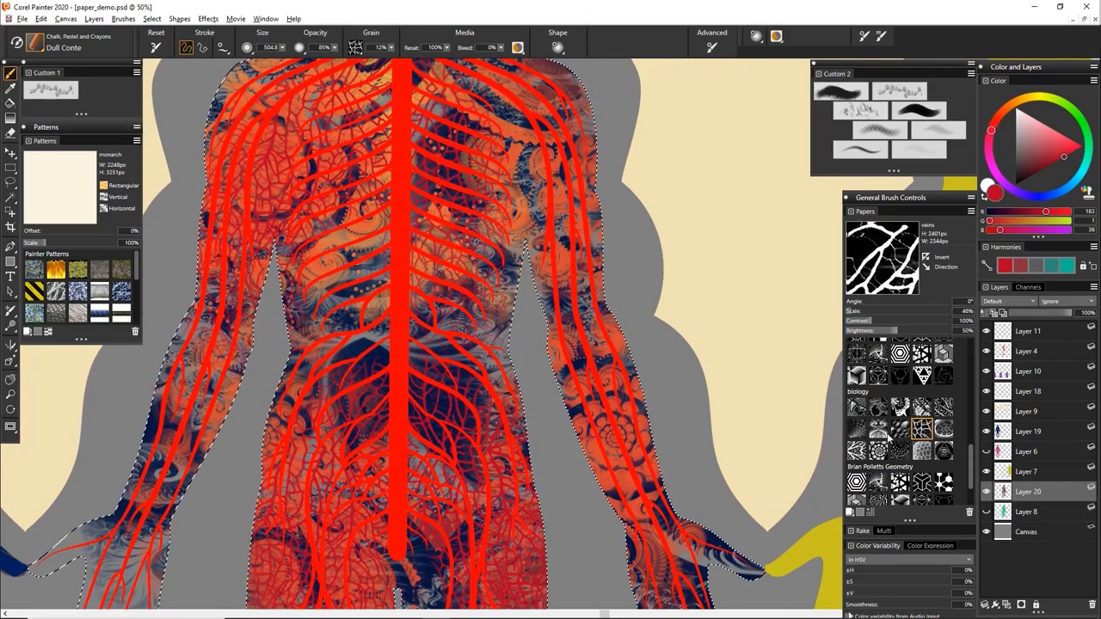
Paint dark navy (R 1, G 17, B 61) texture from the inner_tri paper, Invert on, over the central figure's torso and arms.
click(862, 427)
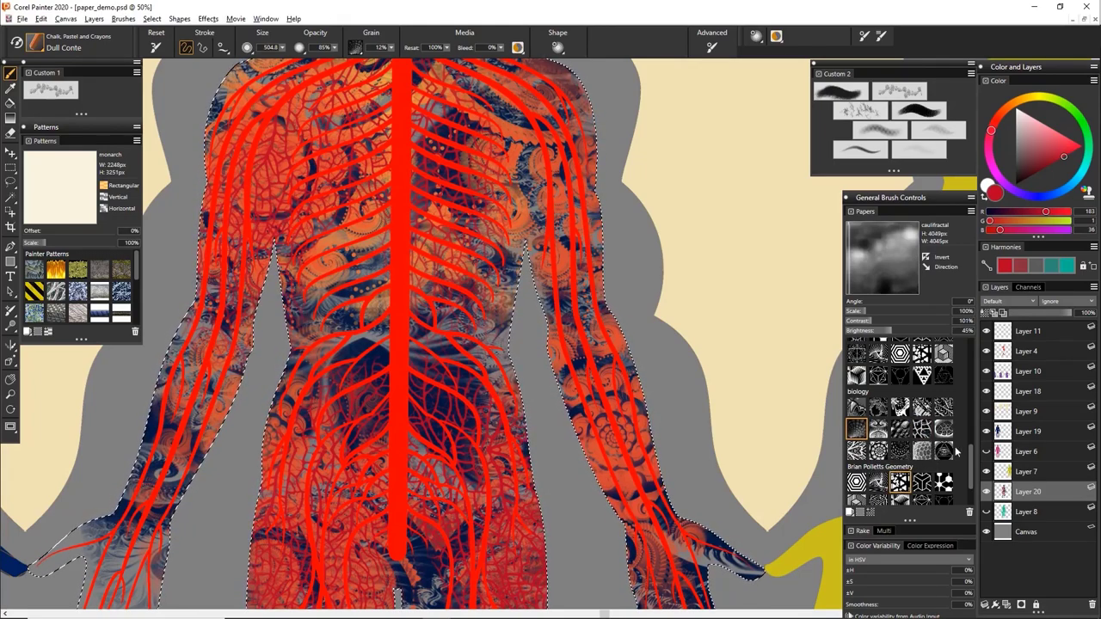
scroll(962, 451, down, 2)
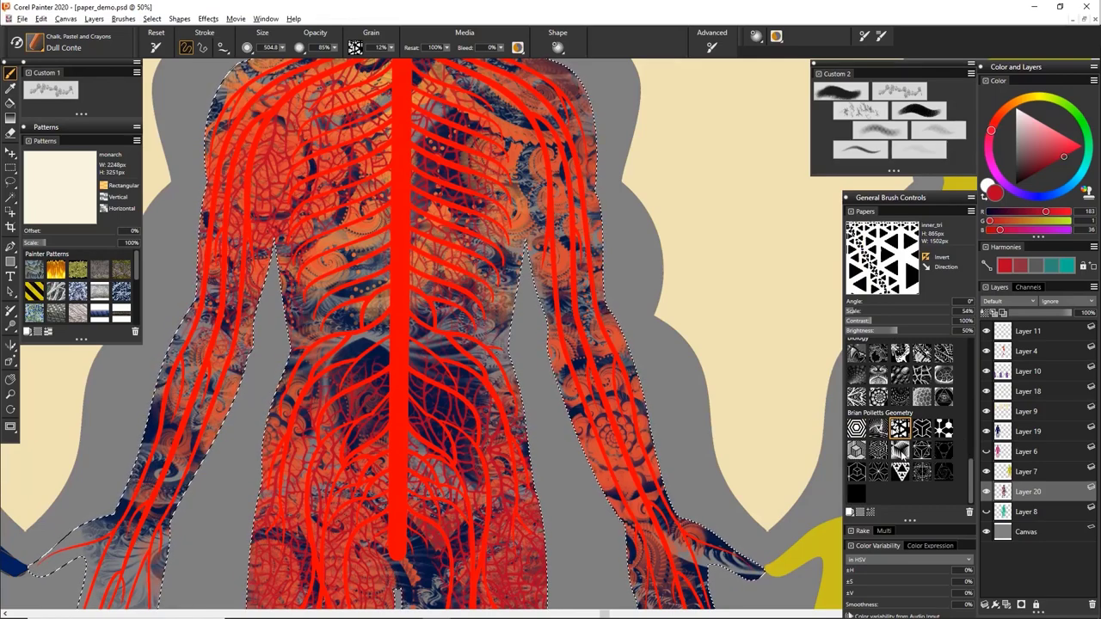
click(1032, 175)
click(1050, 193)
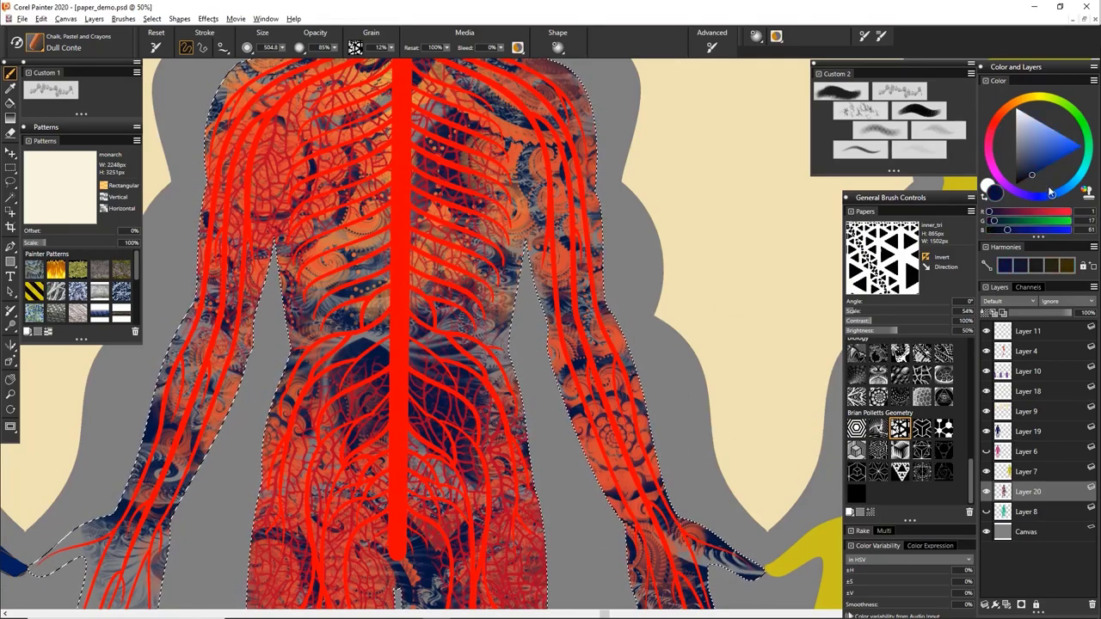
mouse_move(491, 216)
mouse_down()
mouse_move(438, 367)
mouse_move(344, 187)
mouse_move(361, 258)
mouse_up()
mouse_move(590, 297)
mouse_down()
mouse_move(561, 184)
mouse_move(557, 257)
mouse_up()
drag(423, 414, 499, 210)
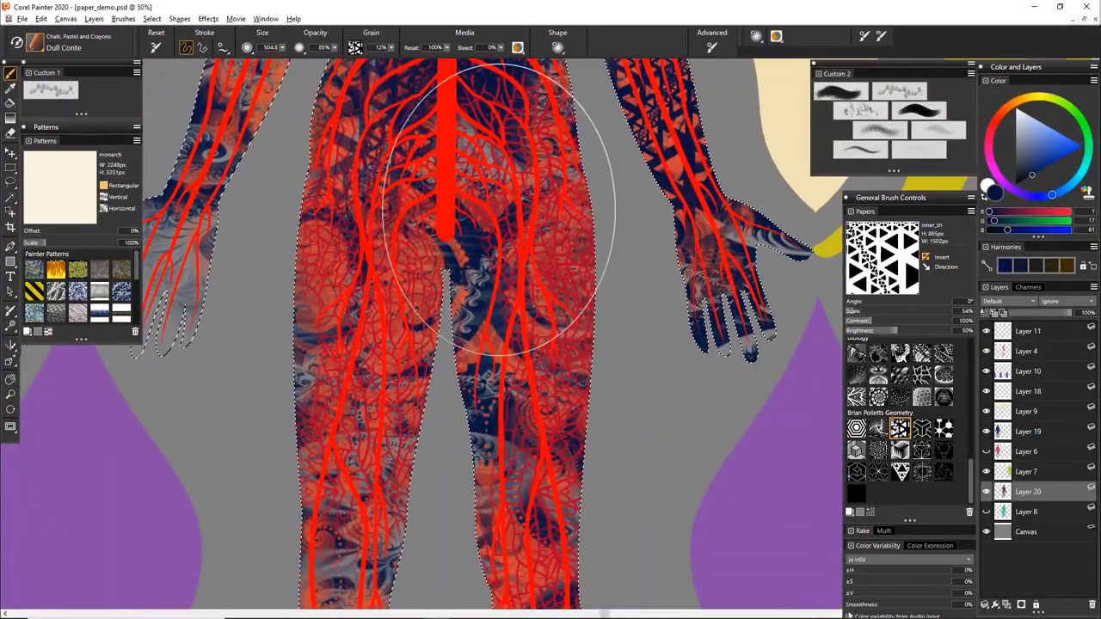
Extend the navy inner_tri triangle texture over the hips, thighs and lower legs.
mouse_move(361, 266)
mouse_down()
mouse_move(340, 297)
mouse_move(551, 482)
mouse_move(565, 263)
mouse_up()
drag(566, 206, 533, 387)
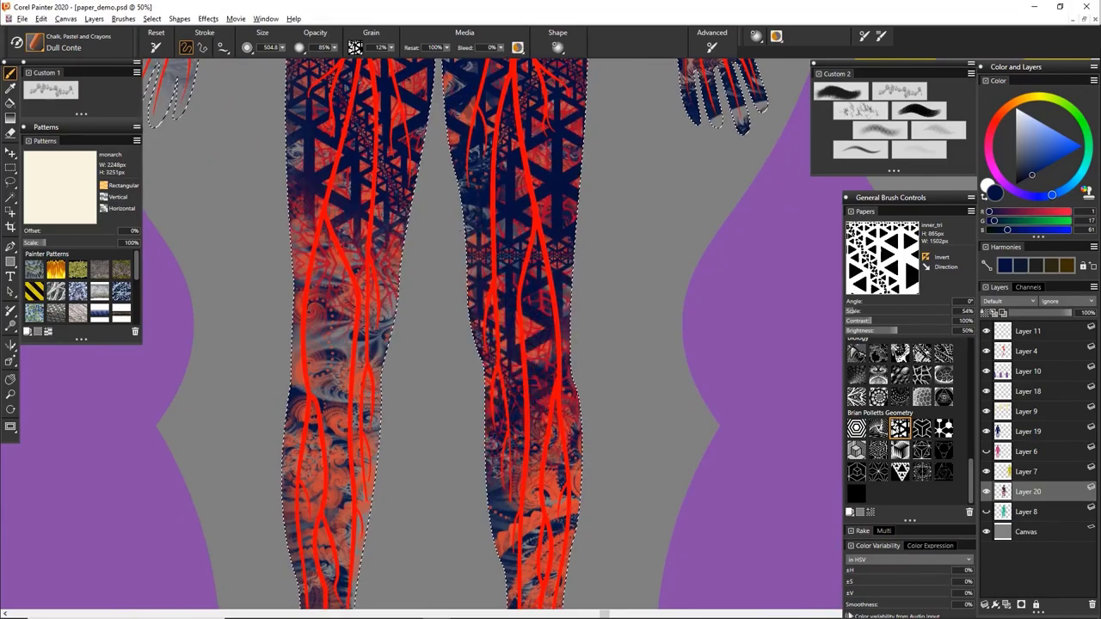
drag(387, 258, 345, 456)
drag(436, 393, 507, 438)
drag(536, 216, 536, 432)
drag(413, 318, 510, 585)
drag(379, 284, 361, 361)
mouse_move(429, 105)
mouse_down()
mouse_move(353, 368)
mouse_move(464, 94)
mouse_up()
drag(669, 376, 644, 260)
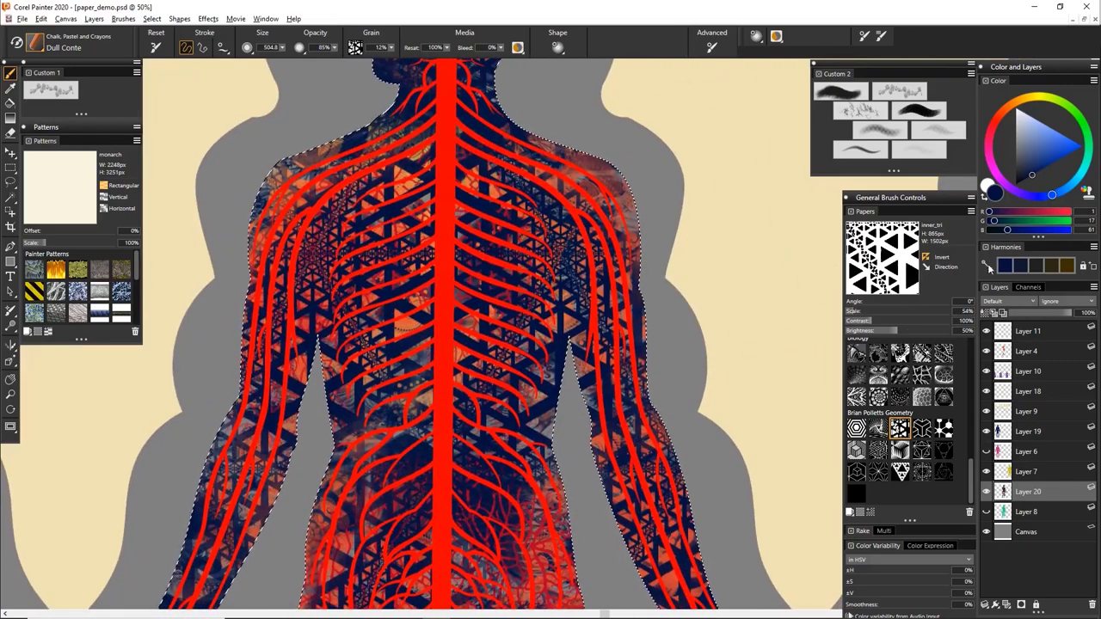
Paint crimson (R 161, G 1, B 62) texture from the veins paper over the central figure's torso and hips.
click(921, 375)
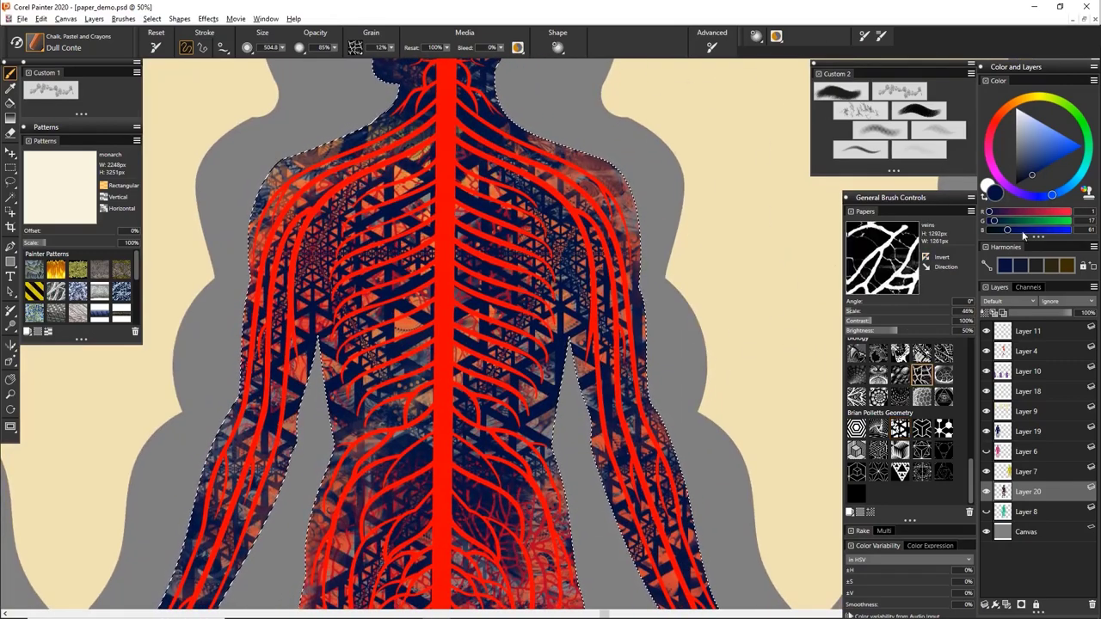
click(995, 122)
click(989, 141)
mouse_move(1046, 155)
mouse_down()
mouse_move(1041, 172)
mouse_move(1061, 170)
mouse_up()
drag(578, 320, 504, 206)
drag(406, 221, 370, 226)
drag(470, 367, 481, 139)
drag(475, 172, 464, 207)
scroll(422, 336, down, 5)
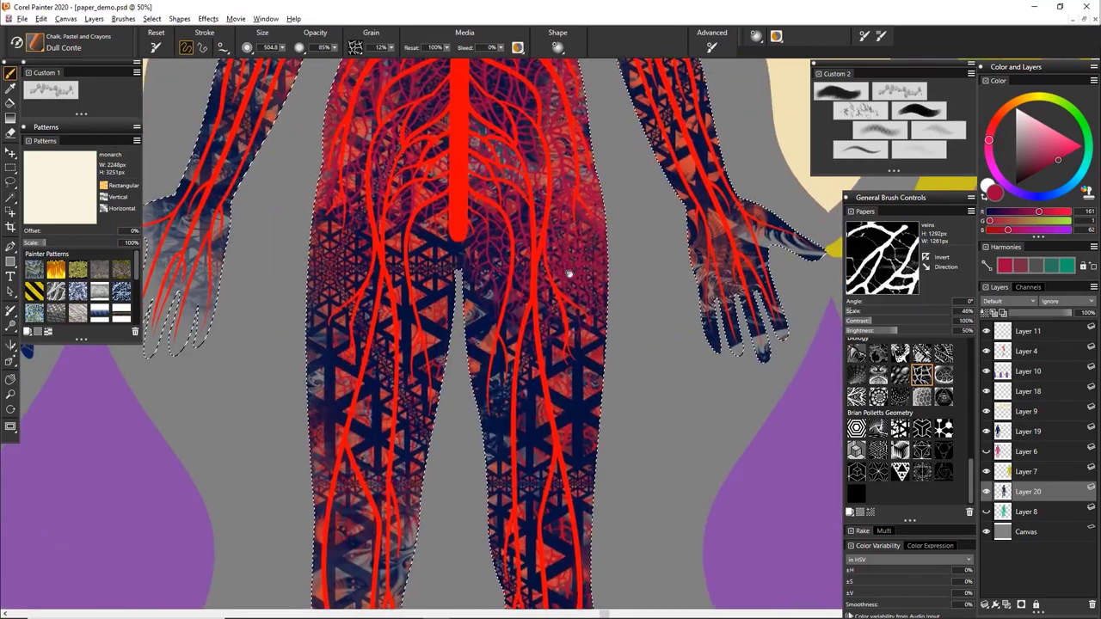
Brighten the colour to pink-red (R 255, G 1, B 97) and paint the veins texture down the thighs and lower legs.
click(1081, 147)
mouse_move(599, 307)
mouse_down()
mouse_move(559, 344)
mouse_move(392, 265)
mouse_up()
drag(465, 442, 482, 204)
drag(413, 233, 366, 379)
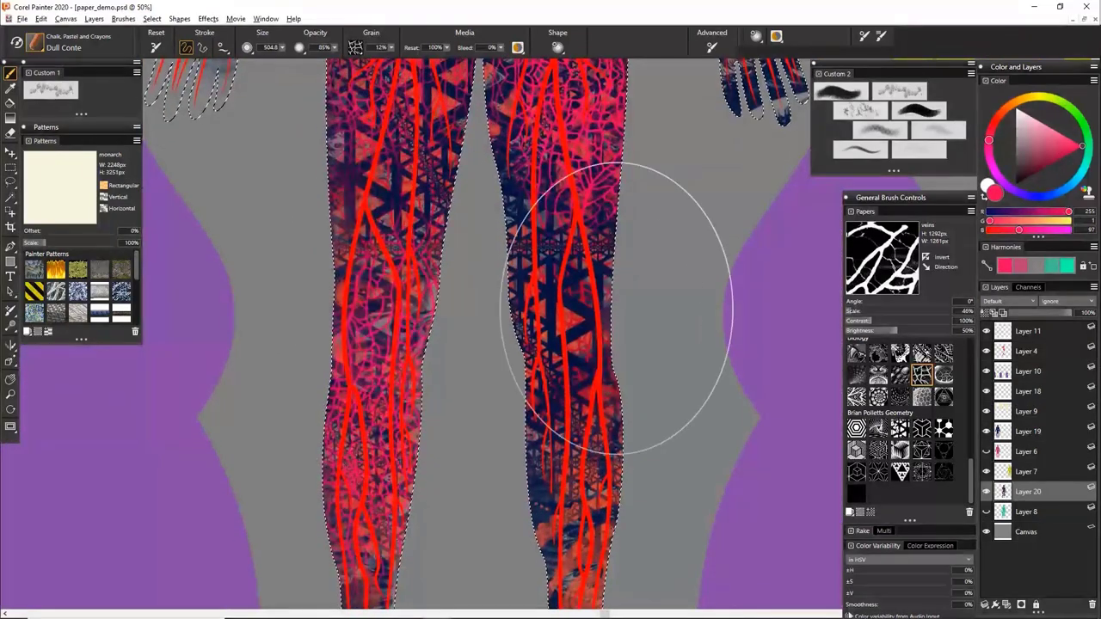
Paint blue (R 1, G 83, B 151) texture from the pollen paper over the central figure's chest, abdomen and arm.
key(ctrl+minus)
scroll(619, 311, up, 10)
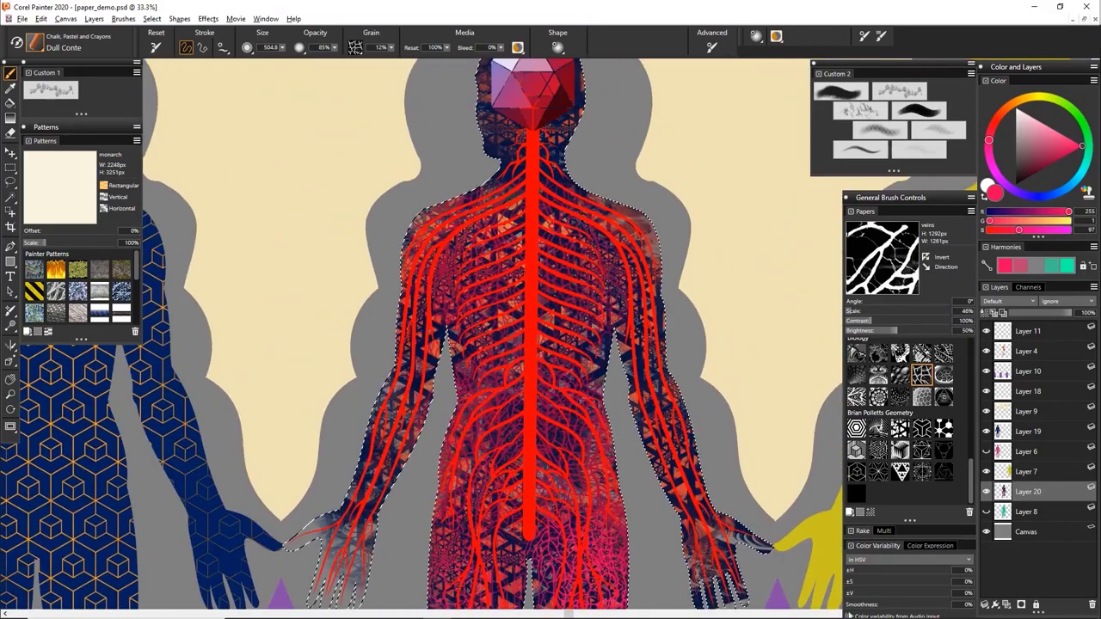
scroll(639, 260, down, 3)
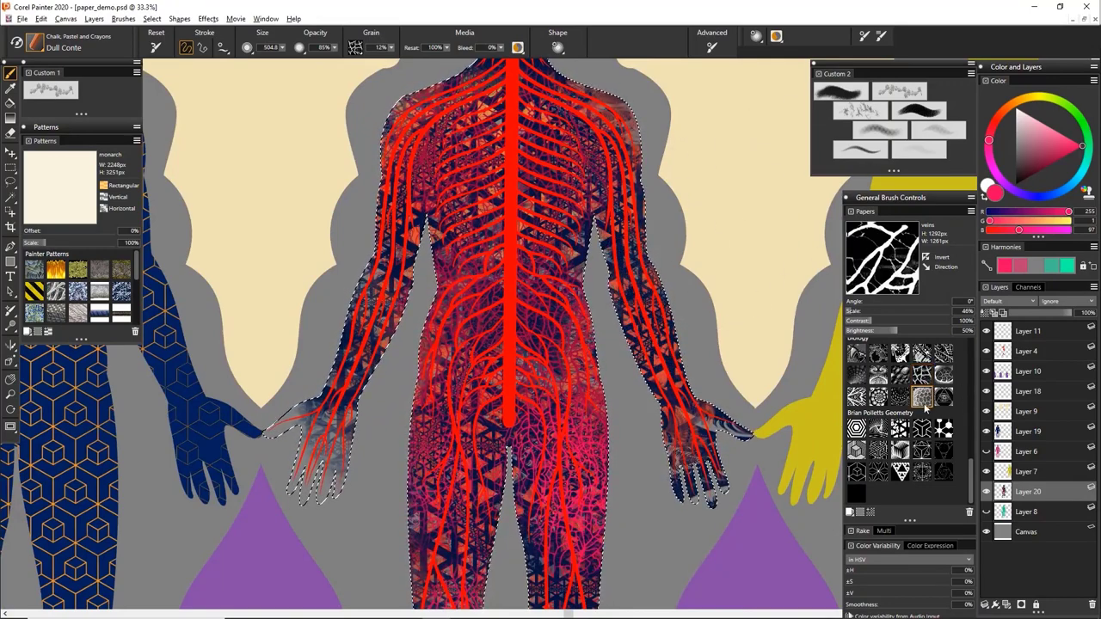
click(1056, 161)
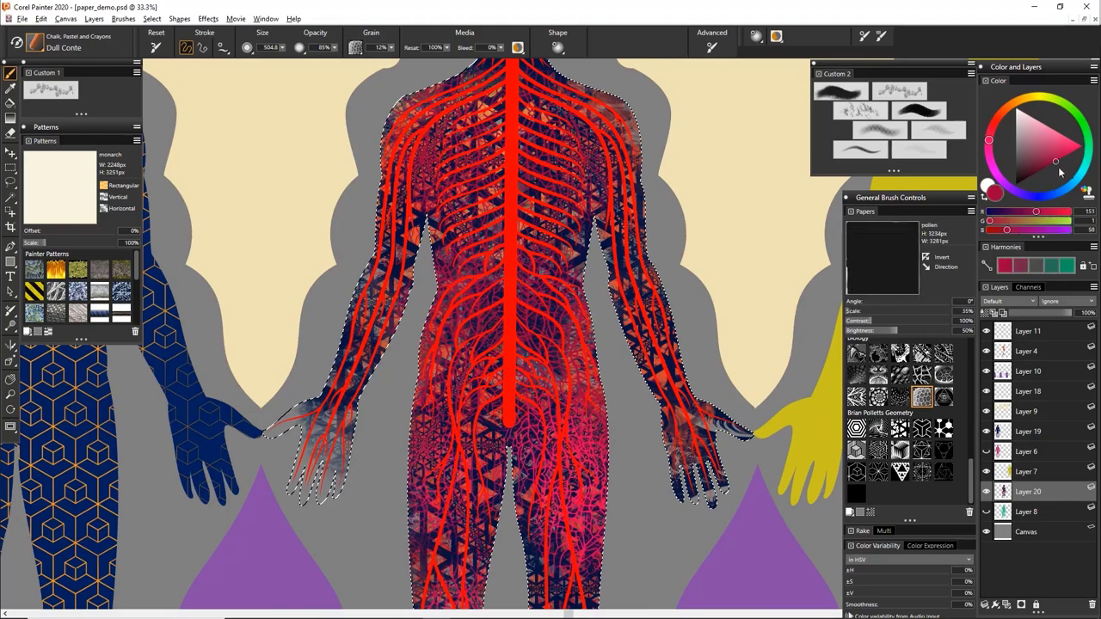
click(1072, 189)
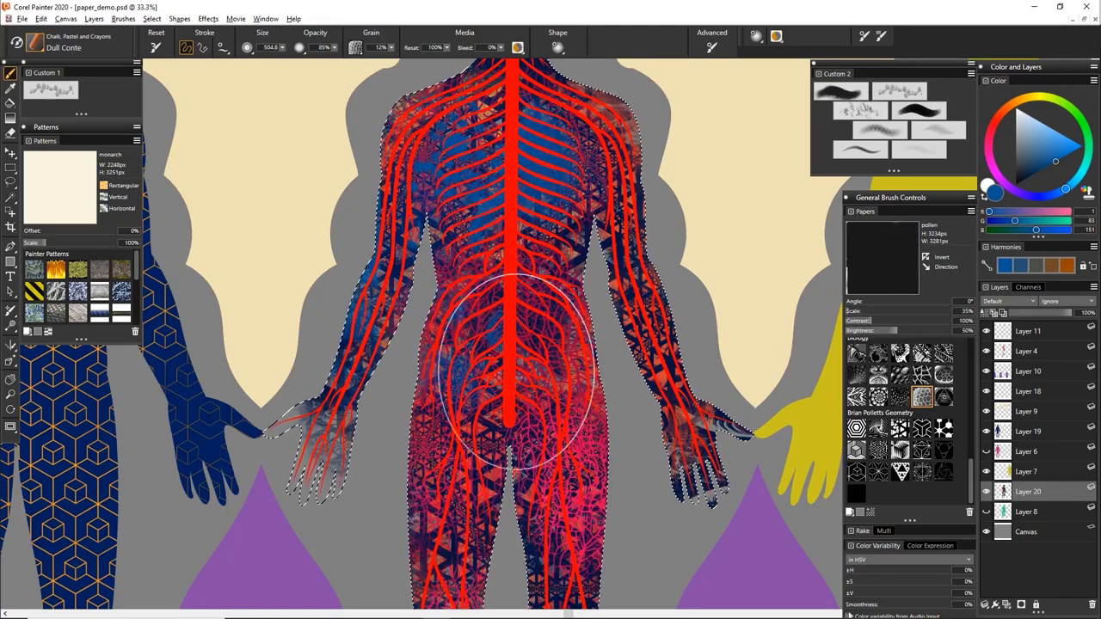
Change the colour to orange (R 239, G 86, B 31) and paint the pollen texture over the hips, legs and one shoulder.
click(1041, 101)
click(1003, 110)
drag(1045, 140, 1051, 136)
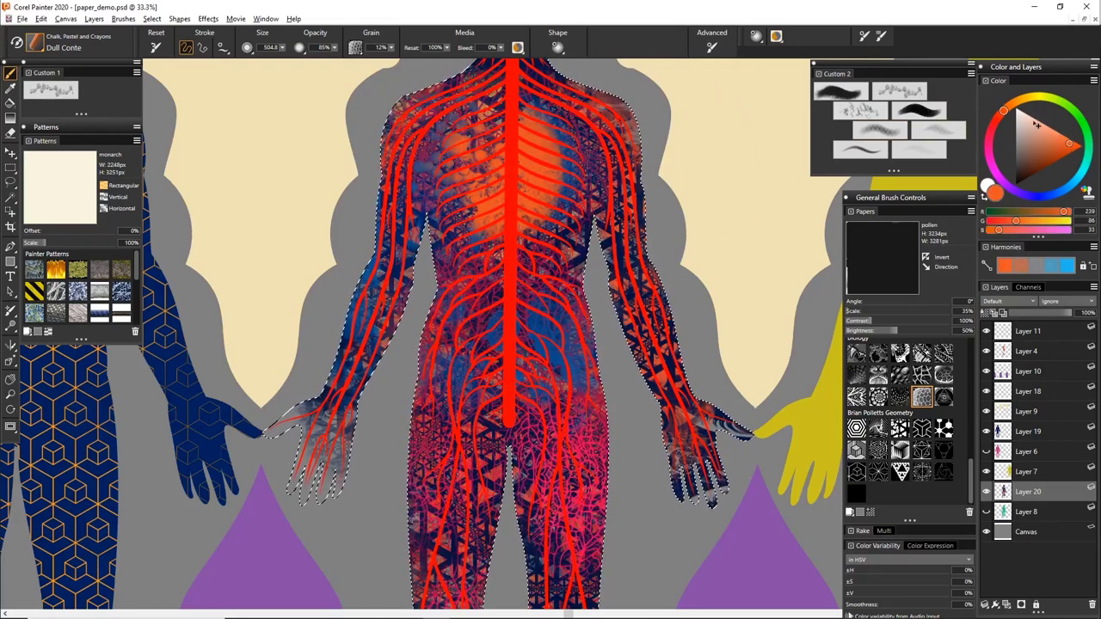
scroll(516, 275, down, 5)
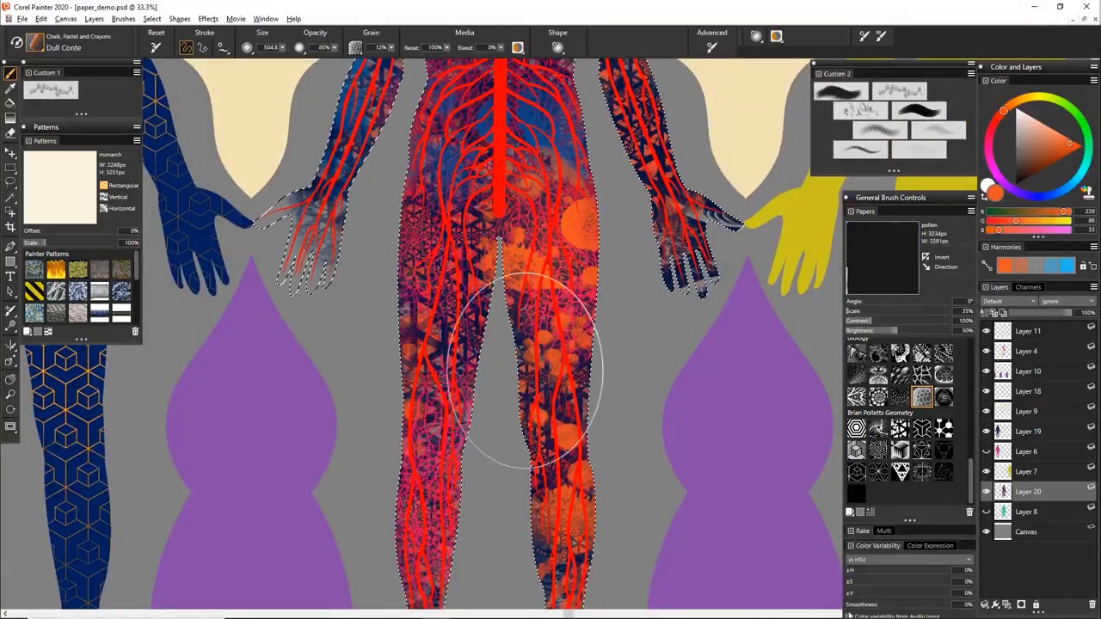
scroll(528, 381, up, 7)
scroll(658, 290, up, 3)
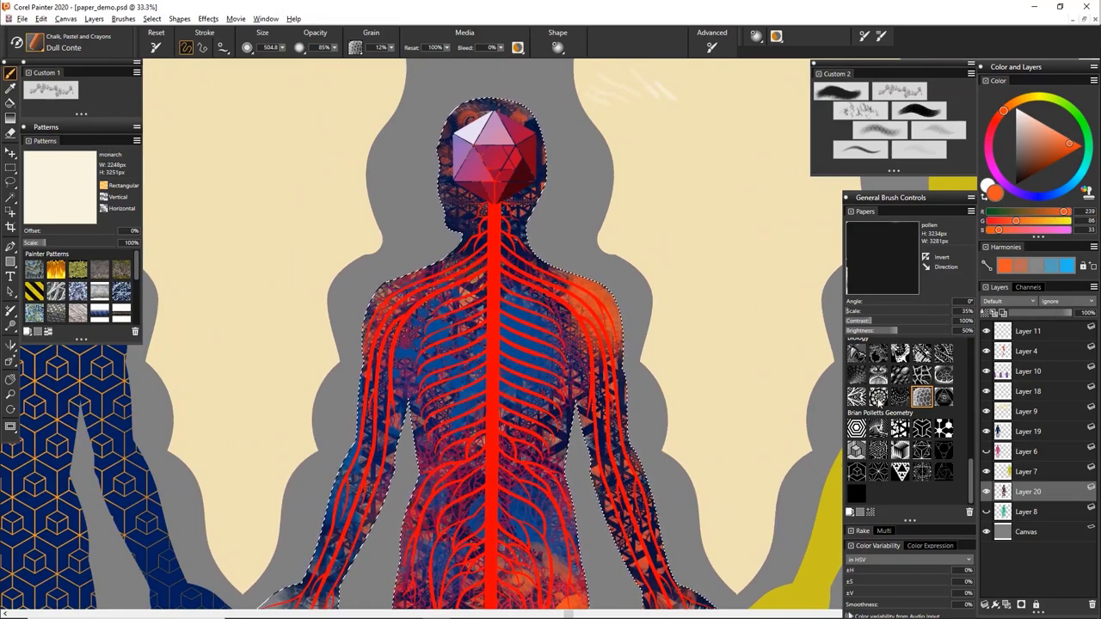
Paint fractal_mantis texture in orange over the head and neck, and in lighter orange (R 251, G 128, B 21) over the shoulders, arms and hands.
click(877, 397)
drag(571, 248, 541, 217)
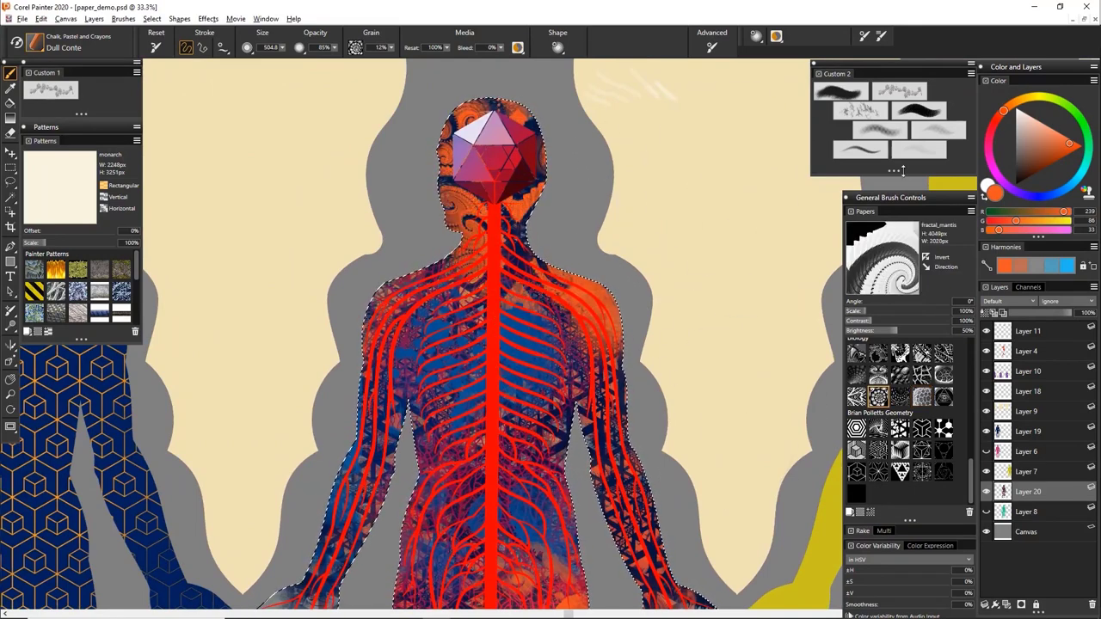
click(1076, 144)
click(1013, 104)
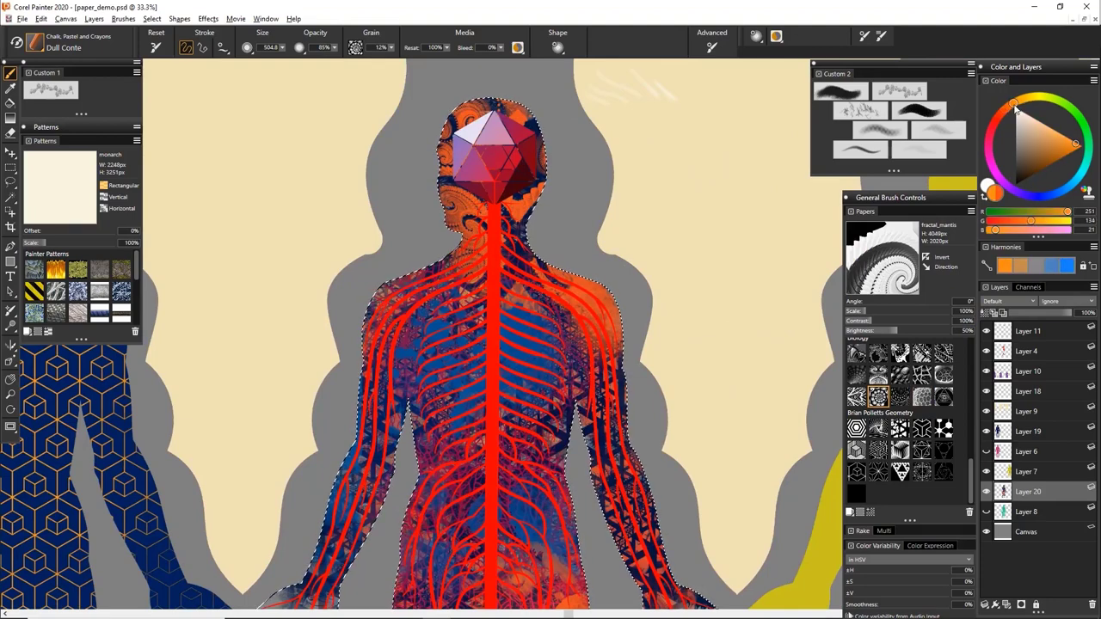
mouse_move(613, 283)
mouse_down()
mouse_move(602, 156)
mouse_move(662, 447)
mouse_up()
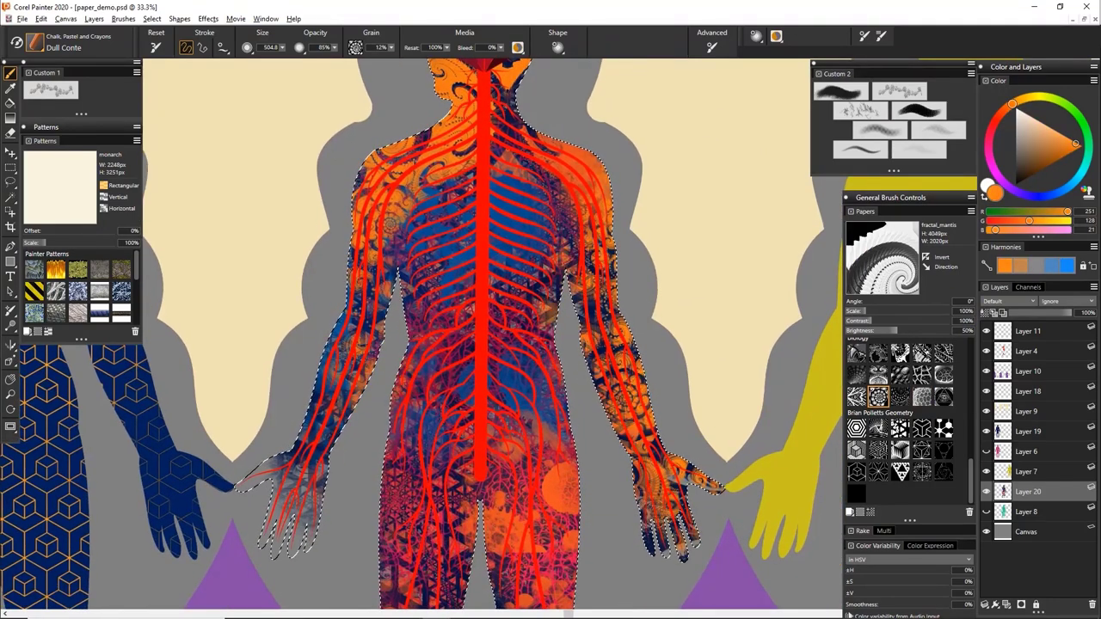
scroll(608, 277, down, 2)
drag(609, 279, 620, 232)
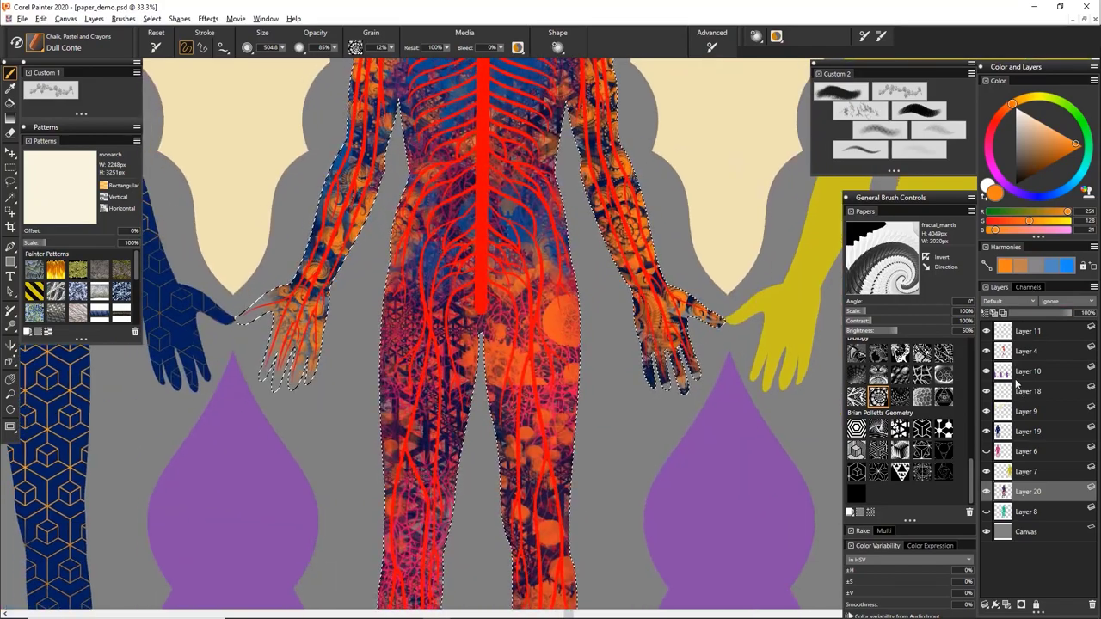
Load the contents of Layer 4 as a selection and add a new layer directly above it.
ctrl+click(1003, 351)
click(1036, 350)
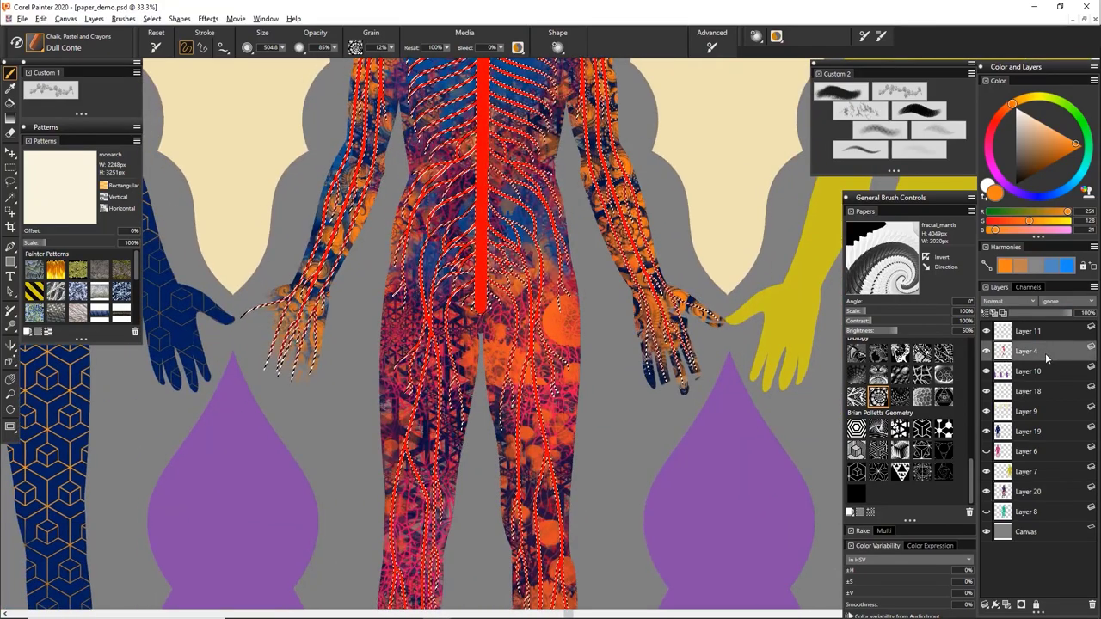
click(1001, 602)
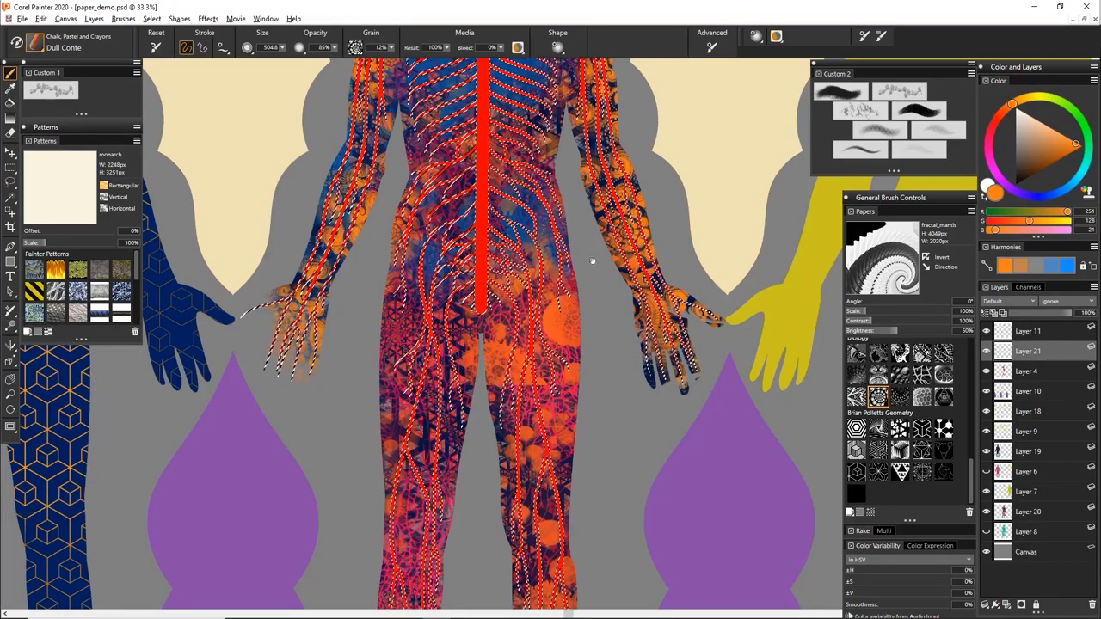
Hide the selection outline and paint orange (R 251, G 128, B 21) texture from the veins paper over the central figure's nerve lines.
drag(590, 229, 577, 411)
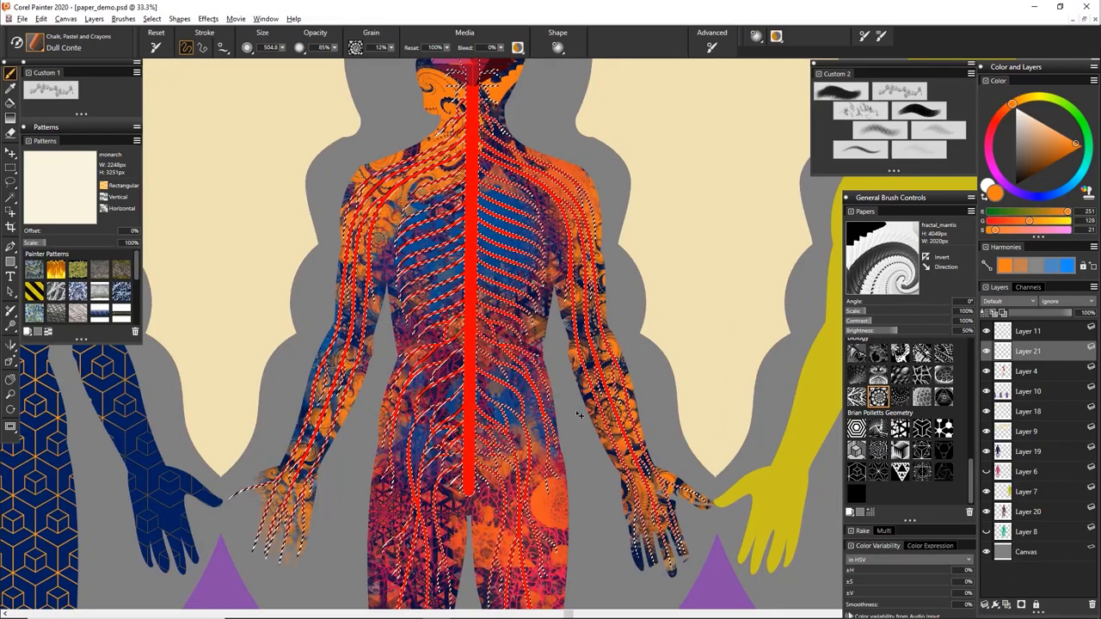
key(ctrl+shift+h)
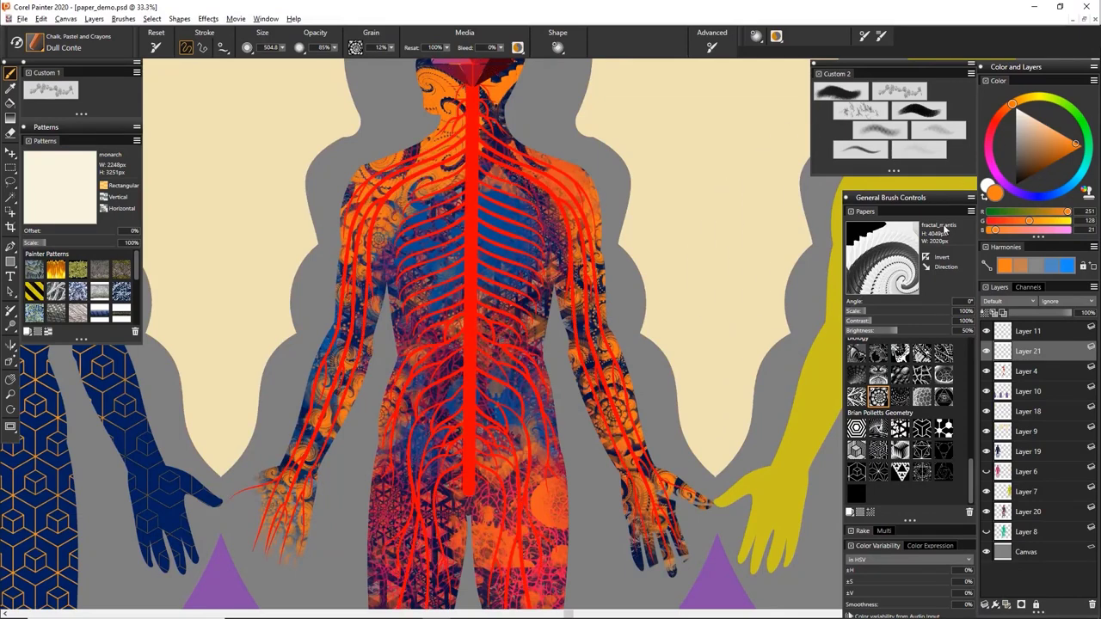
click(921, 375)
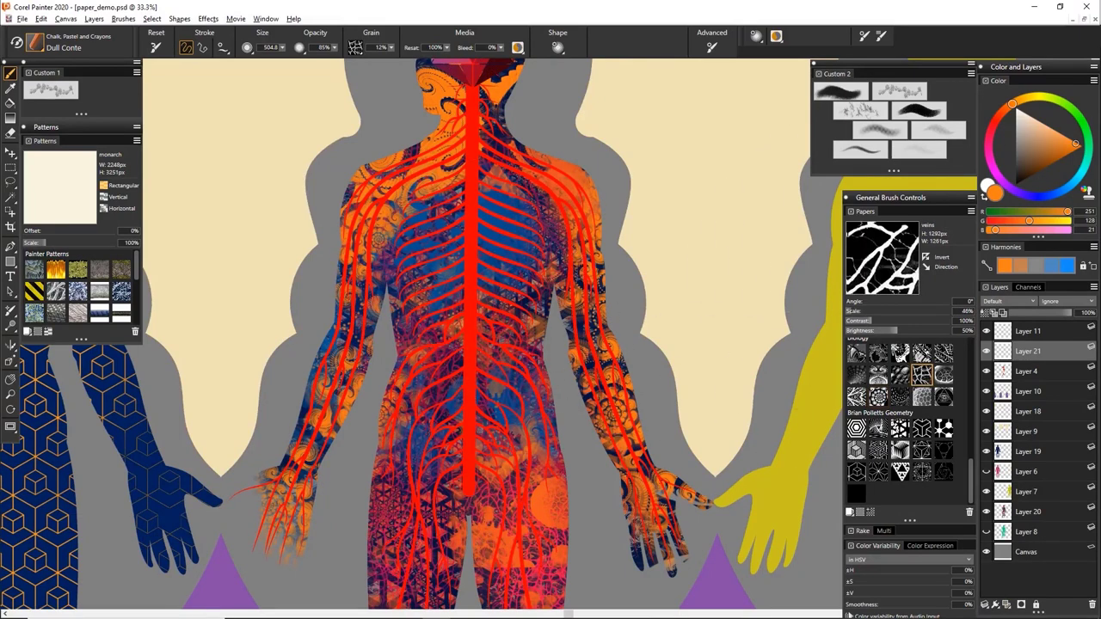
mouse_move(470, 146)
mouse_down()
mouse_move(469, 387)
mouse_move(495, 478)
mouse_move(438, 490)
mouse_move(572, 305)
mouse_up()
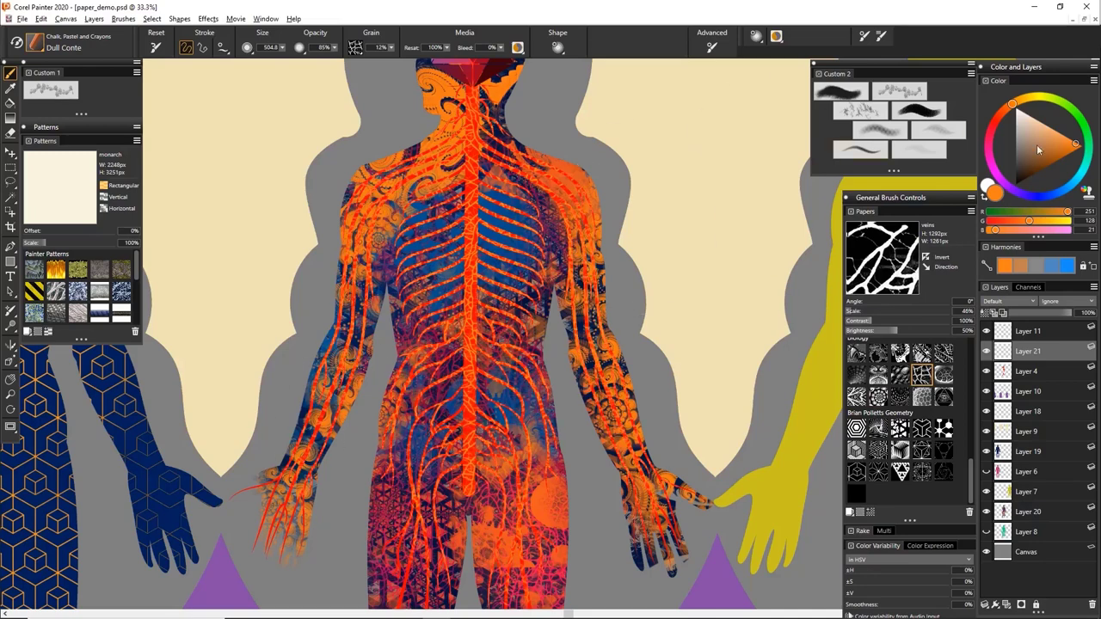
Change the colour to blue (R 21, G 141, B 251) and paint the veins texture over the nerve lines of the upper body.
click(1065, 191)
mouse_move(482, 215)
mouse_down()
mouse_move(470, 284)
mouse_move(473, 138)
mouse_move(392, 404)
mouse_up()
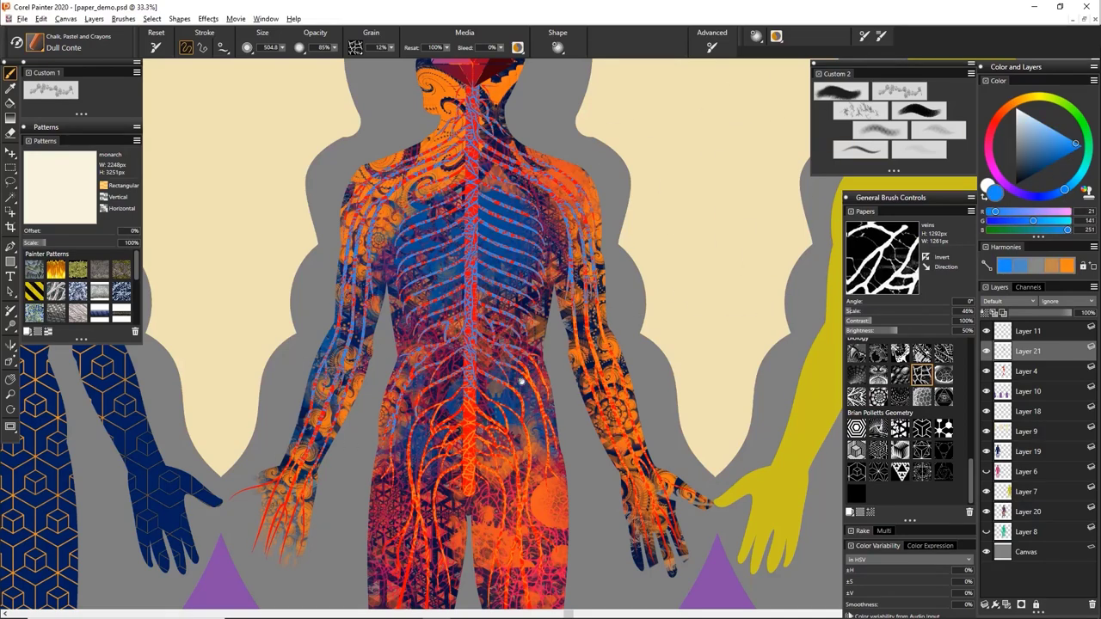
drag(521, 382, 517, 187)
Change the colour to yellow (R 251, G 215, B 21) and paint the veins texture over the nerve lines from the neck down to the legs.
key(ctrl+minus)
key(ctrl+minus)
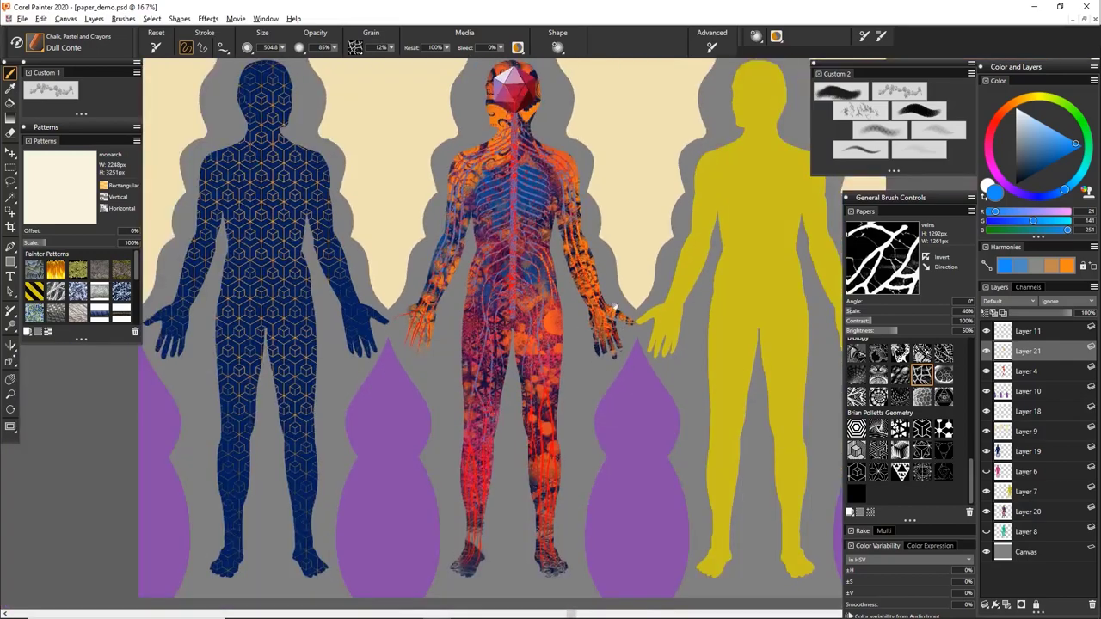
drag(771, 102, 772, 196)
click(1031, 97)
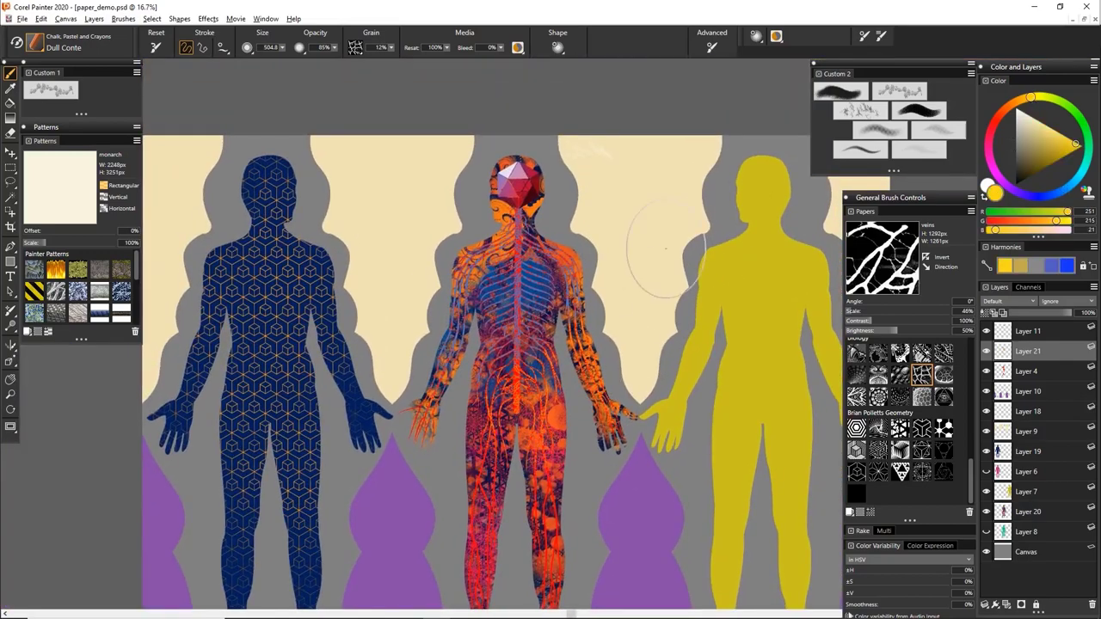
mouse_move(525, 344)
mouse_down()
mouse_move(521, 256)
mouse_move(472, 344)
mouse_move(585, 291)
mouse_up()
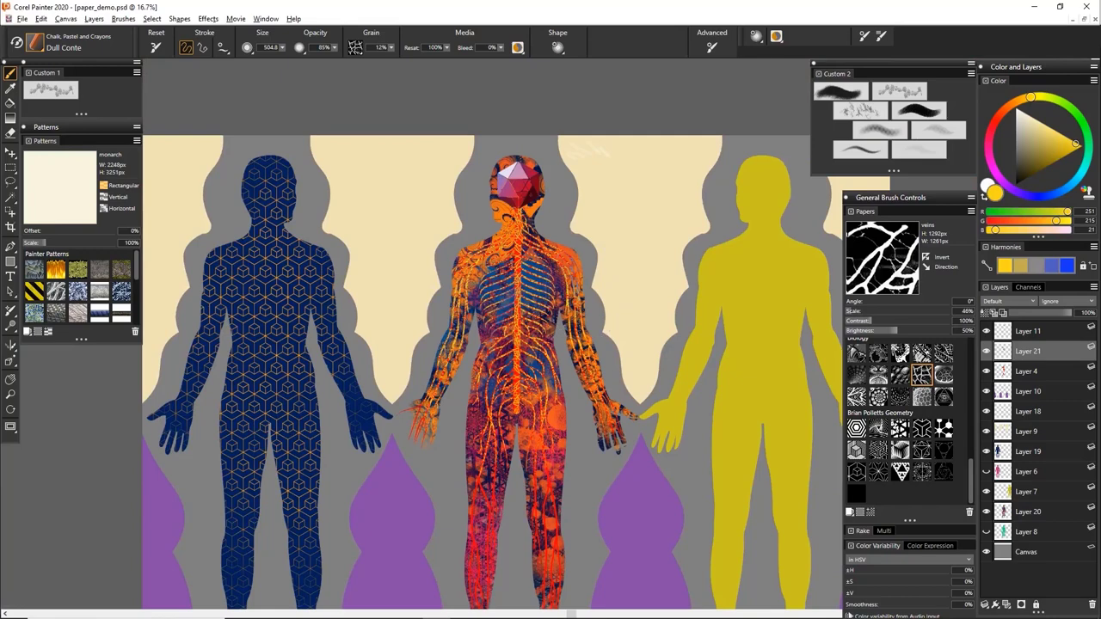
scroll(573, 285, down, 3)
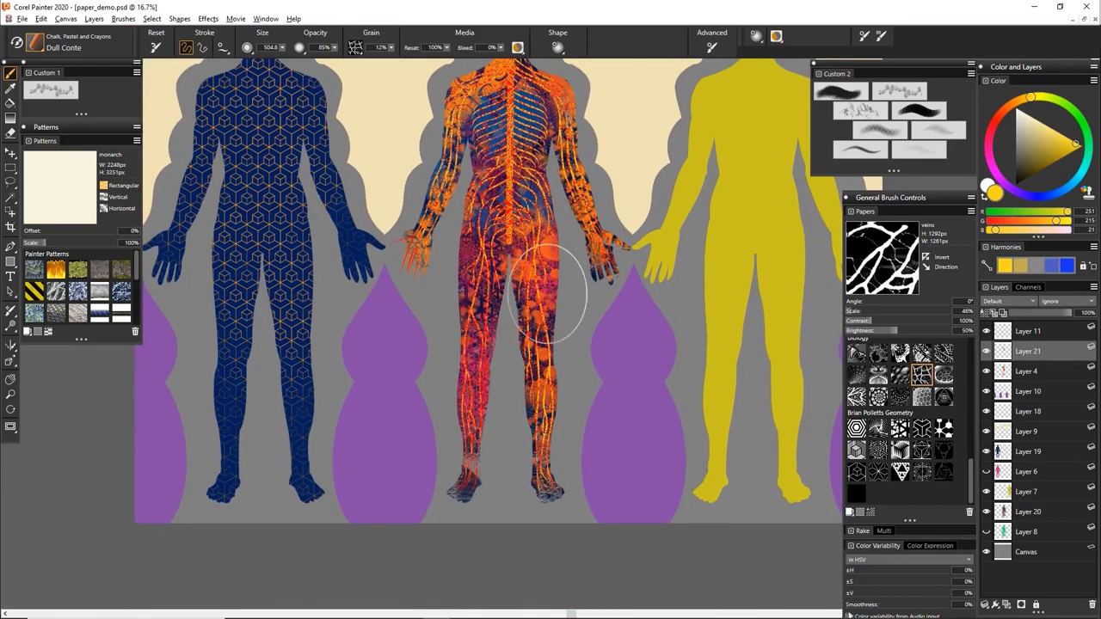
drag(659, 253, 630, 362)
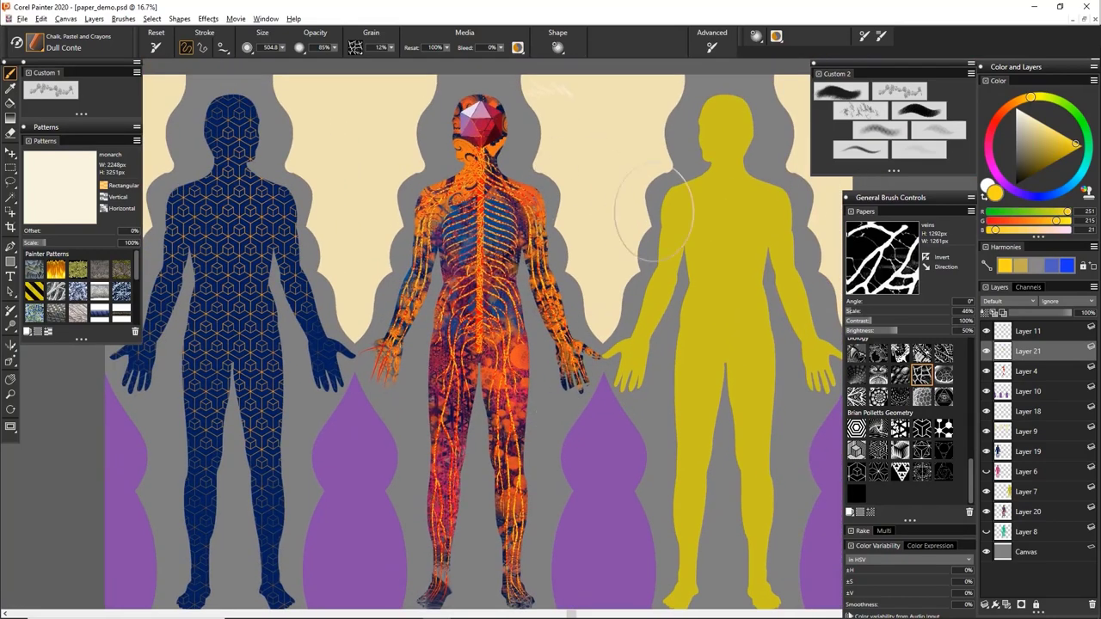
Load the contents of Layer 7 as a selection and add a new layer directly above it.
drag(701, 376, 644, 402)
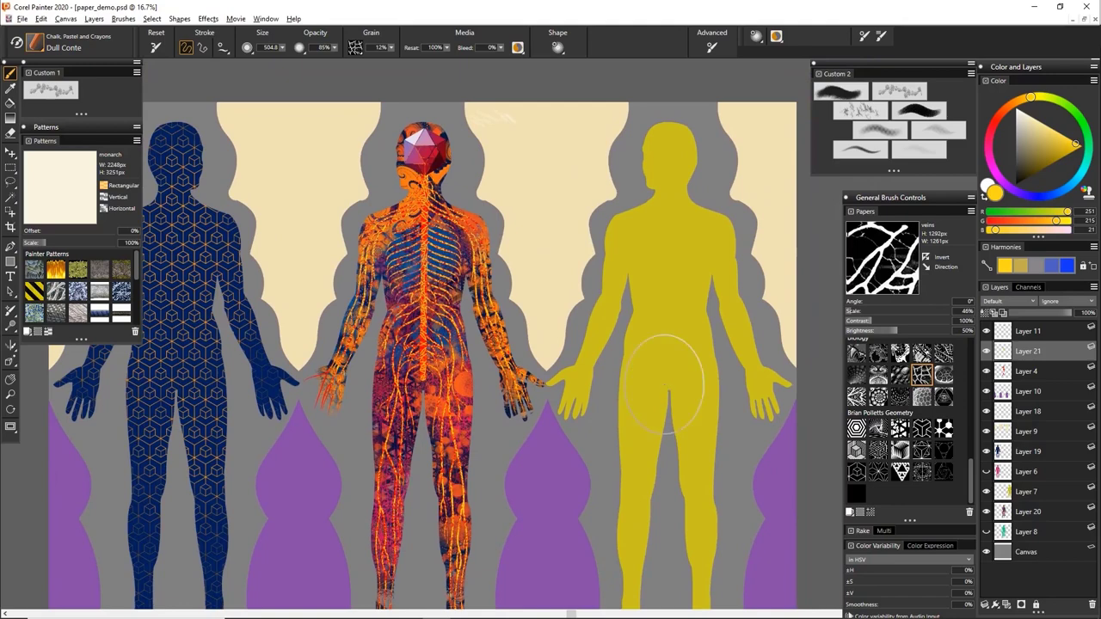
drag(652, 321, 549, 302)
click(1011, 492)
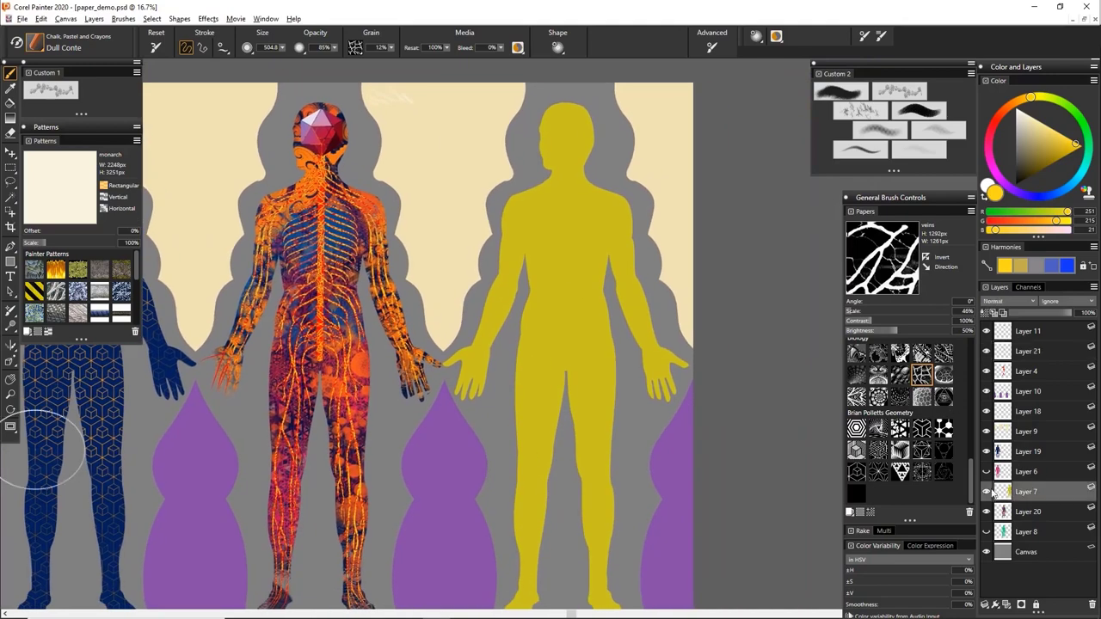
ctrl+click(1009, 489)
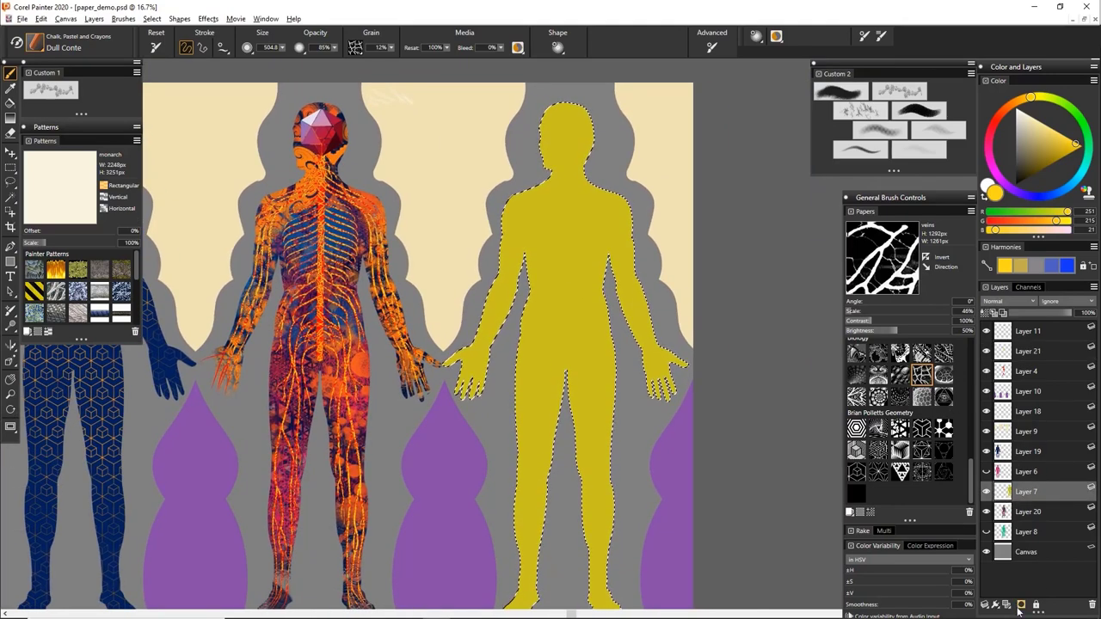
click(1008, 607)
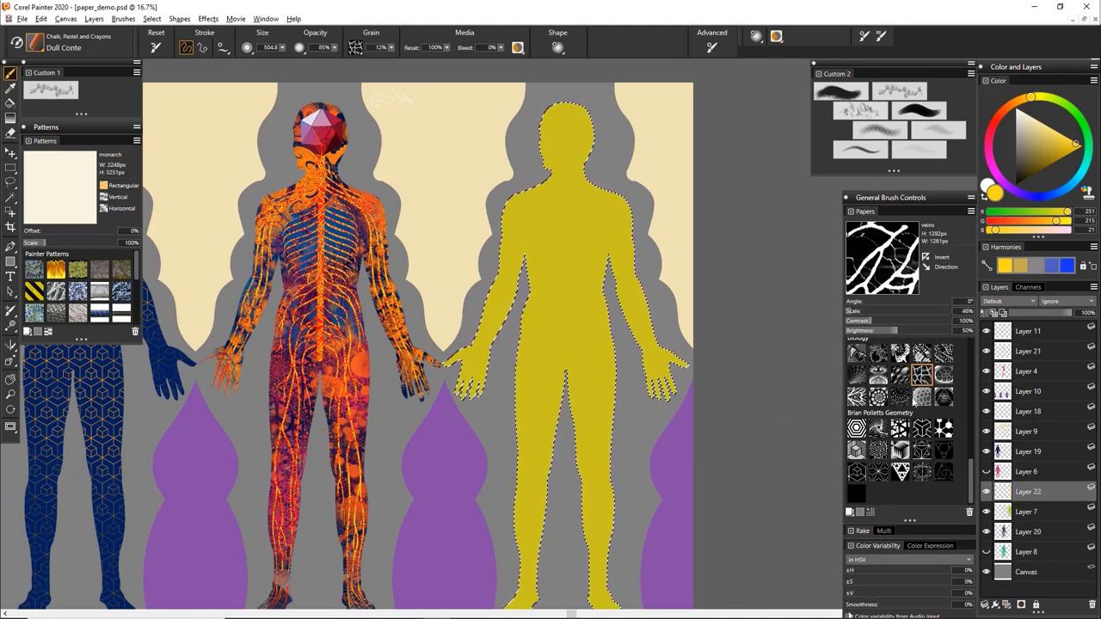
Hide Layer 7 and paint yellow (R 251, G 215, B 21) caulifractal texture on Layer 22 over the selected figure.
click(899, 397)
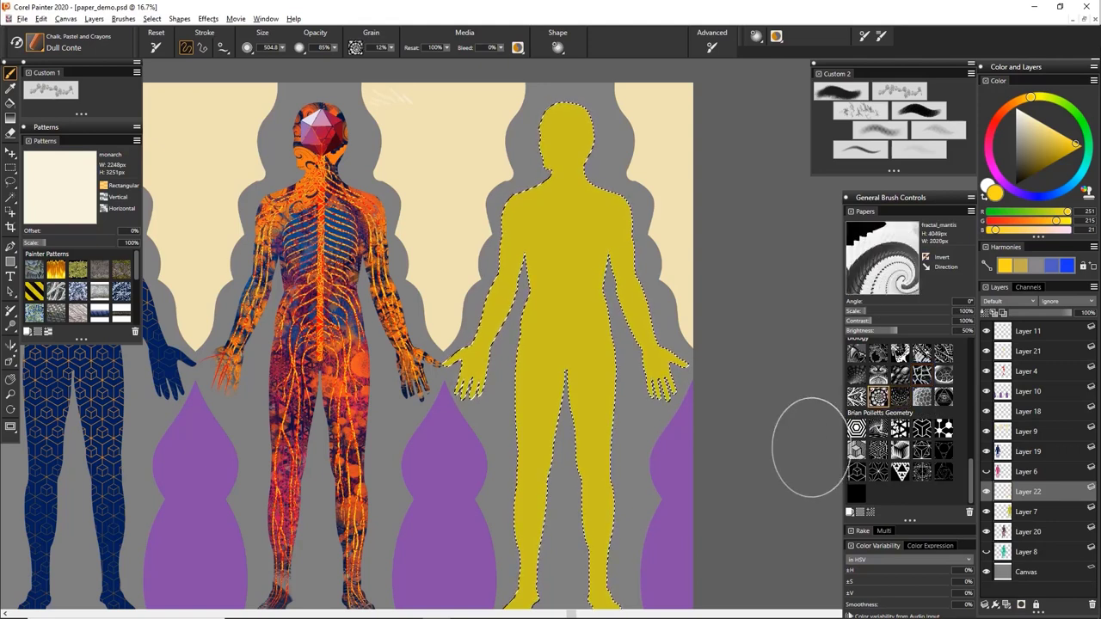
click(857, 375)
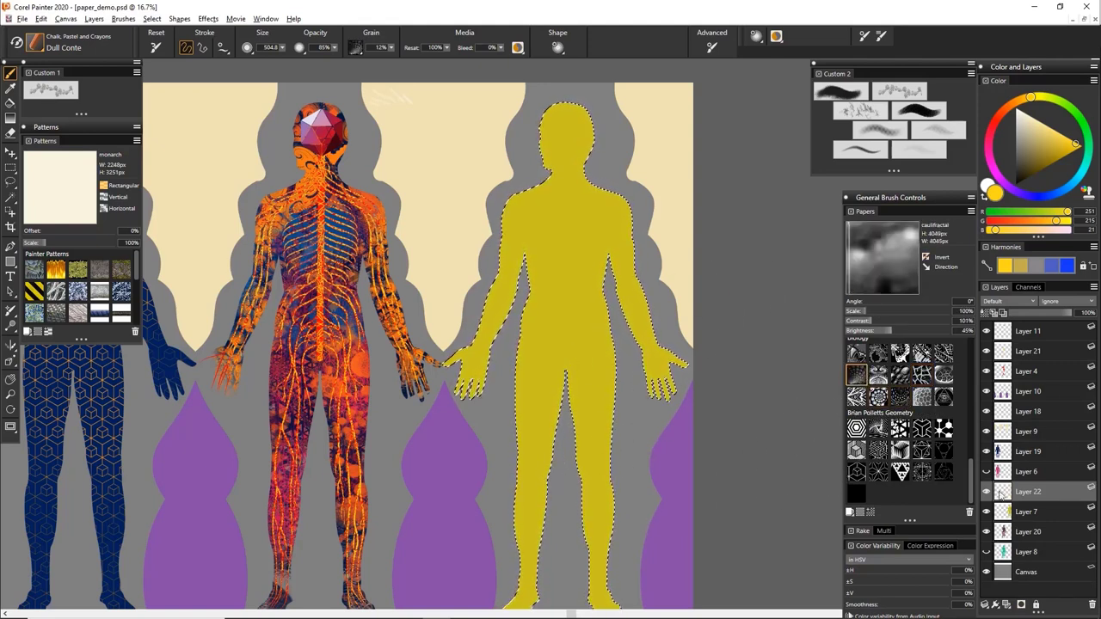
click(987, 512)
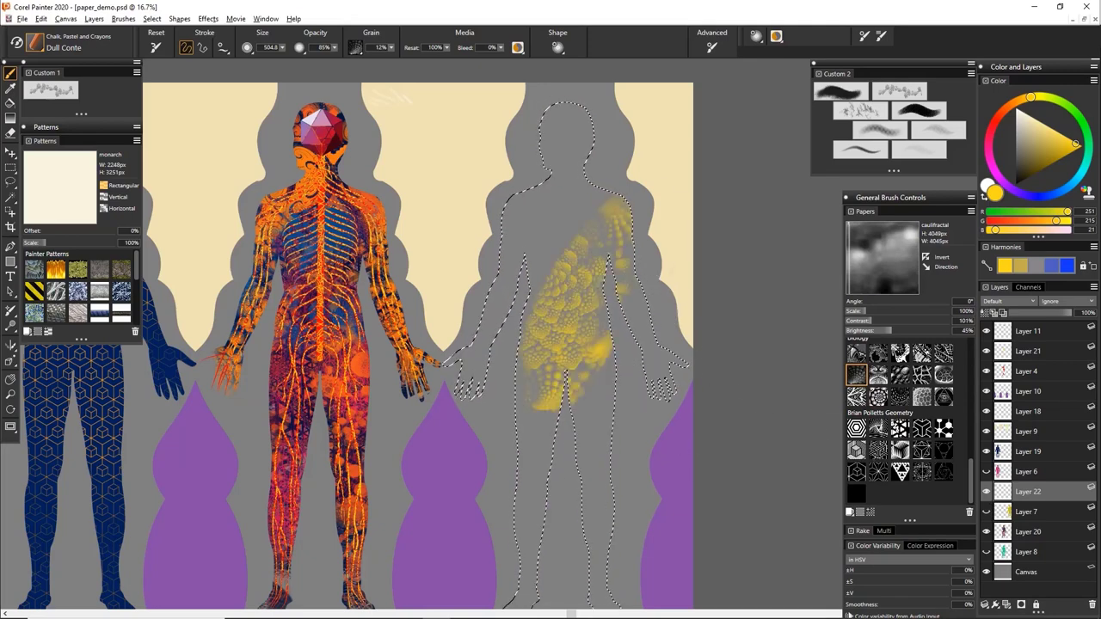
mouse_move(516, 215)
mouse_down()
mouse_move(860, 191)
mouse_move(708, 216)
mouse_move(499, 293)
mouse_up()
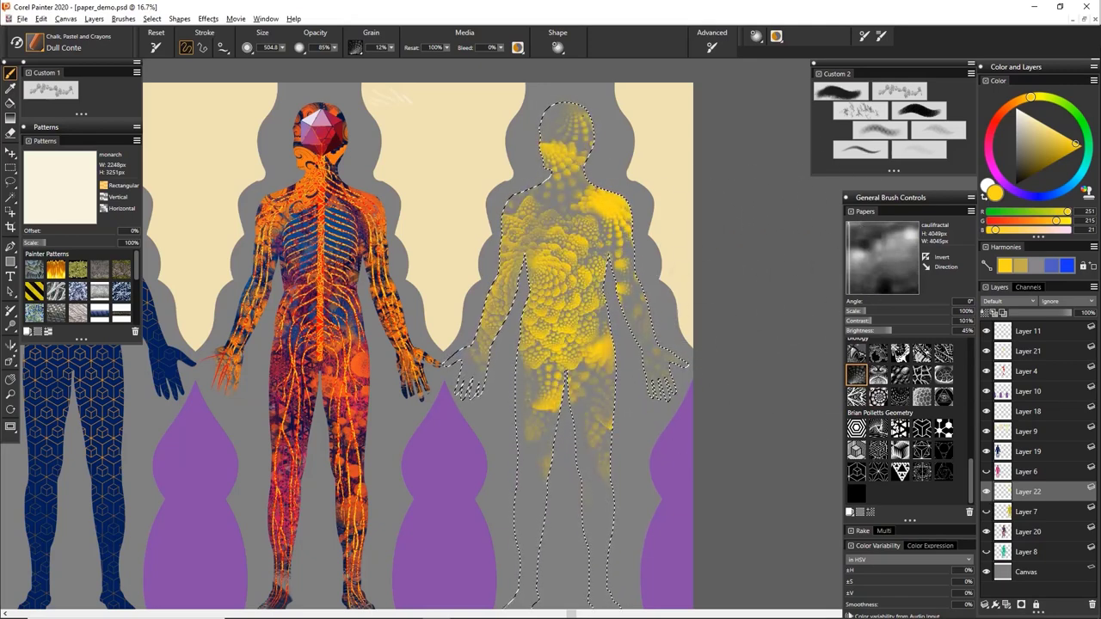
mouse_move(552, 498)
mouse_down()
mouse_move(526, 403)
mouse_move(536, 363)
mouse_up()
mouse_move(525, 361)
mouse_down()
mouse_move(585, 430)
mouse_move(516, 465)
mouse_up()
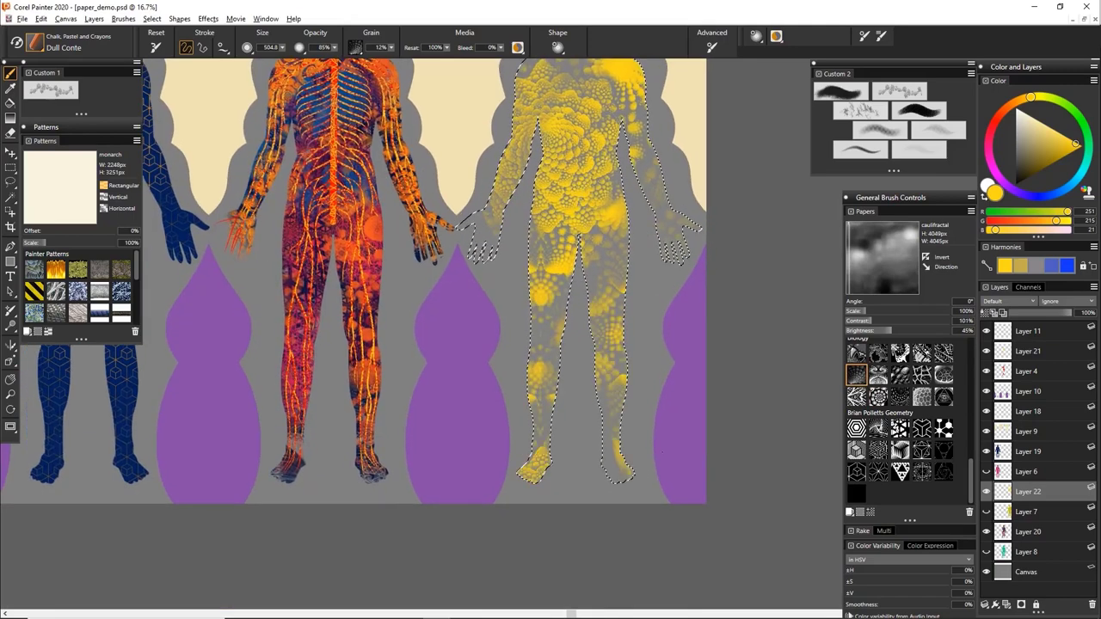
Change the colour to dark blue (R 1, G 23, B 65) and paint the caulifractal texture over the figure from head to ankles.
drag(673, 226, 679, 338)
click(1033, 174)
click(1055, 194)
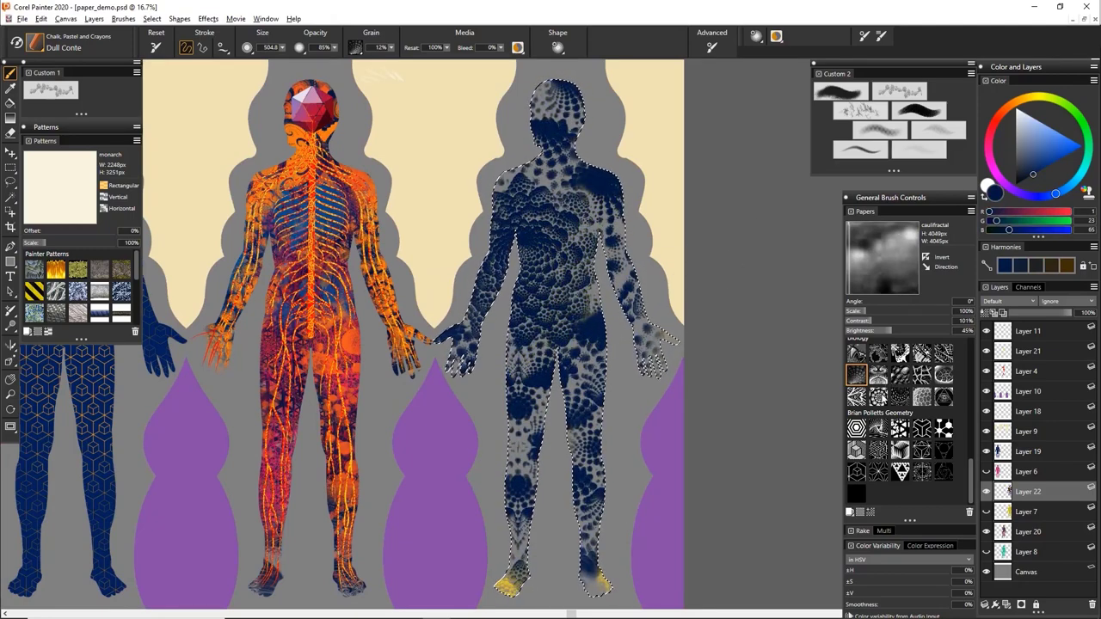
Paint fractal_mantis texture in muted orange (R 214, G 120, B 48) over the figure's face, upper chest, one forearm and hand.
click(878, 397)
click(1012, 106)
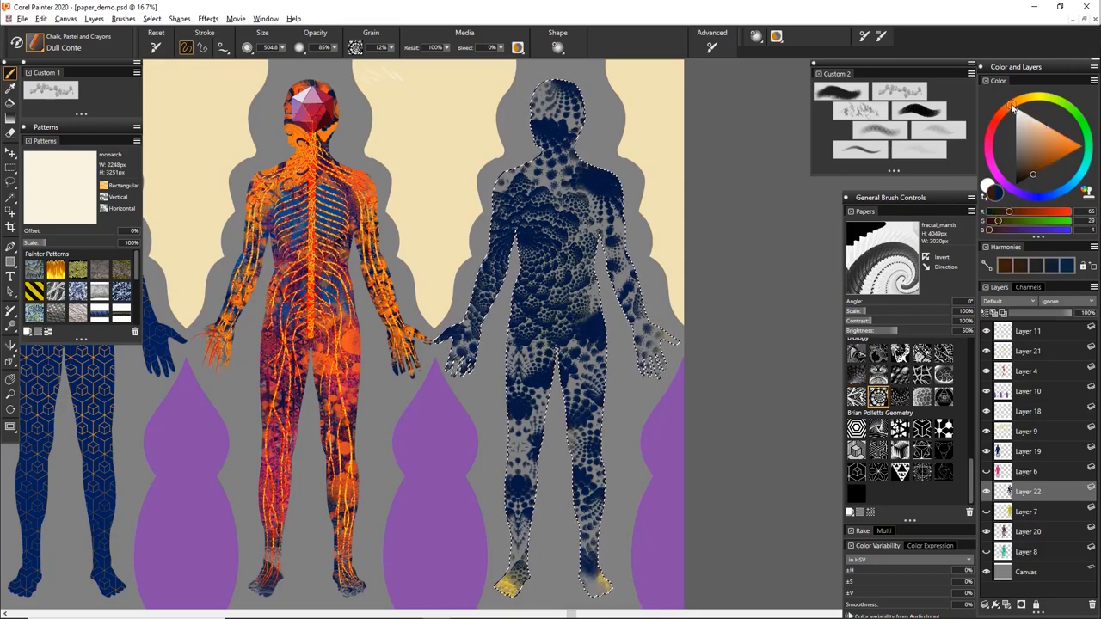
click(1059, 146)
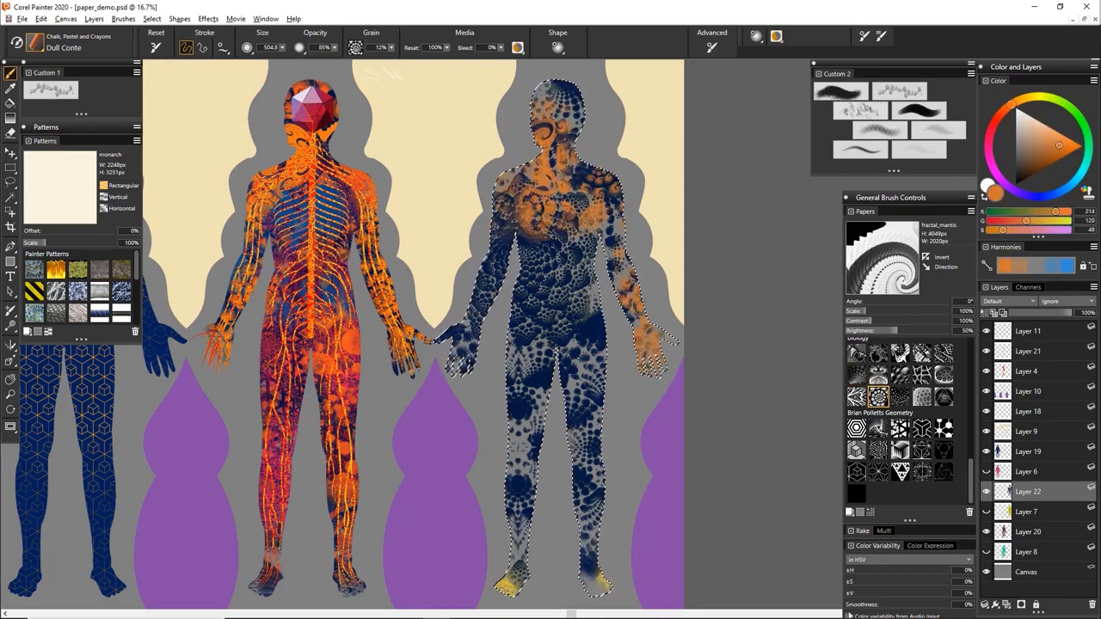
Change the colour to blue (R 1, G 139, B 201) and paint the fractal_mantis texture over the torso, one shoulder and the legs.
click(1069, 153)
click(1072, 184)
drag(613, 198, 585, 284)
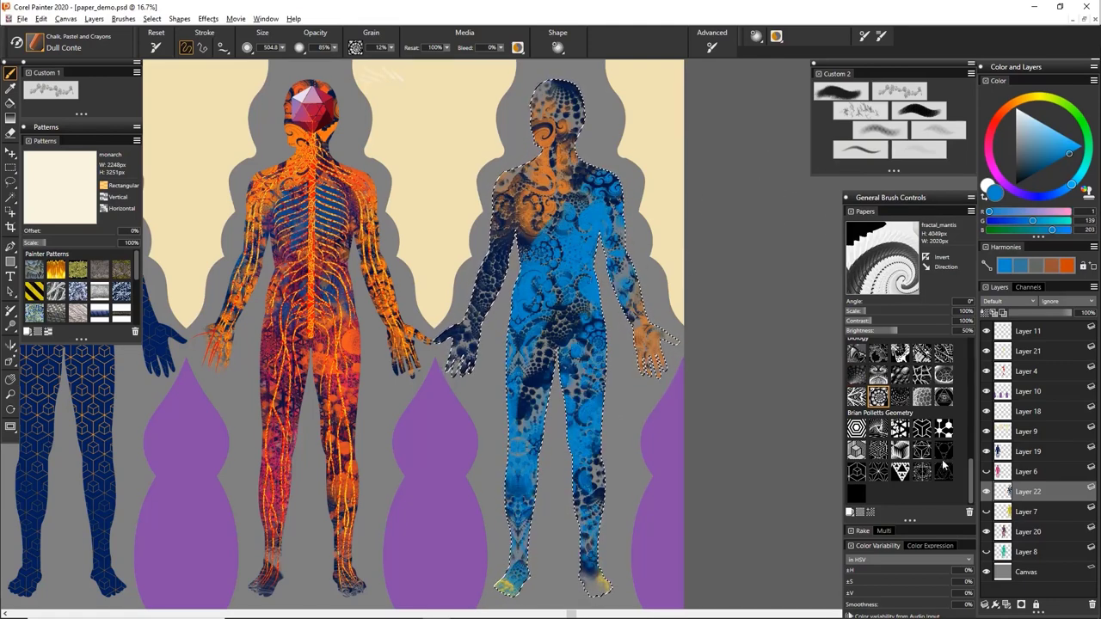
Paint iso_chain texture in pale yellow (R 255, G 235, B 156) over parts of the figure's head, arms, torso and legs.
click(943, 429)
click(1043, 171)
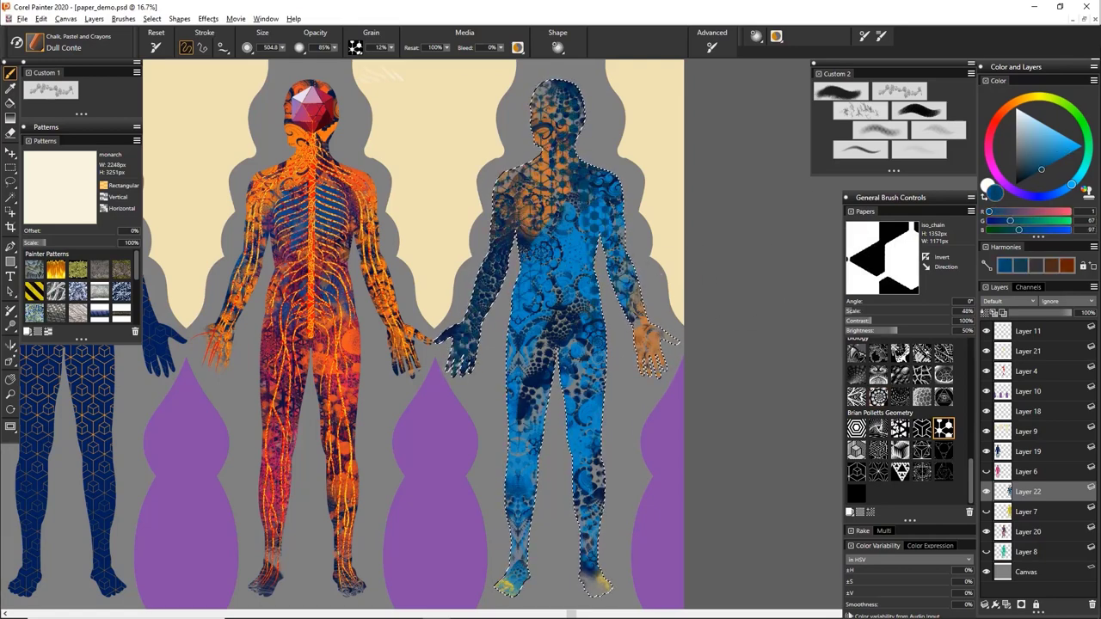
click(1038, 102)
click(1067, 136)
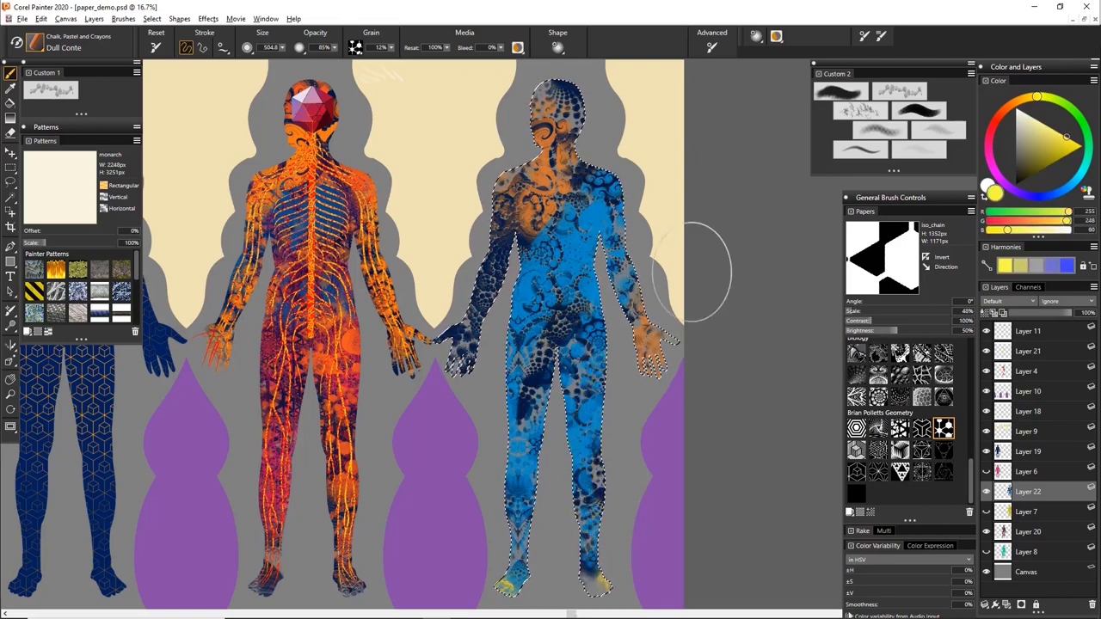
click(1030, 132)
click(1029, 98)
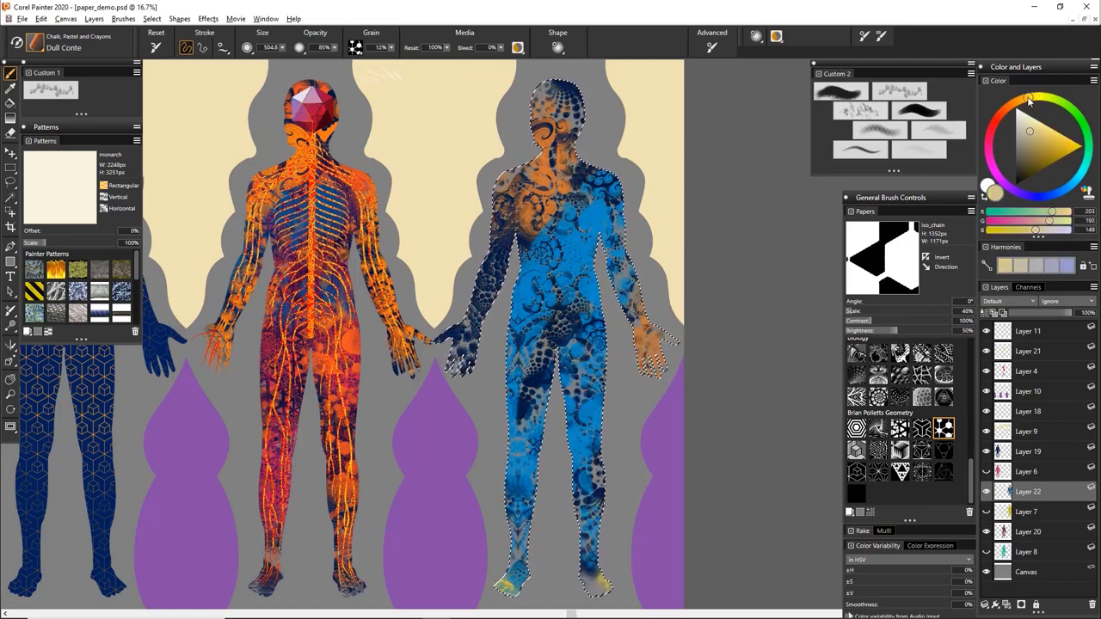
mouse_move(1029, 127)
mouse_down()
mouse_move(1045, 134)
mouse_move(1041, 122)
mouse_up()
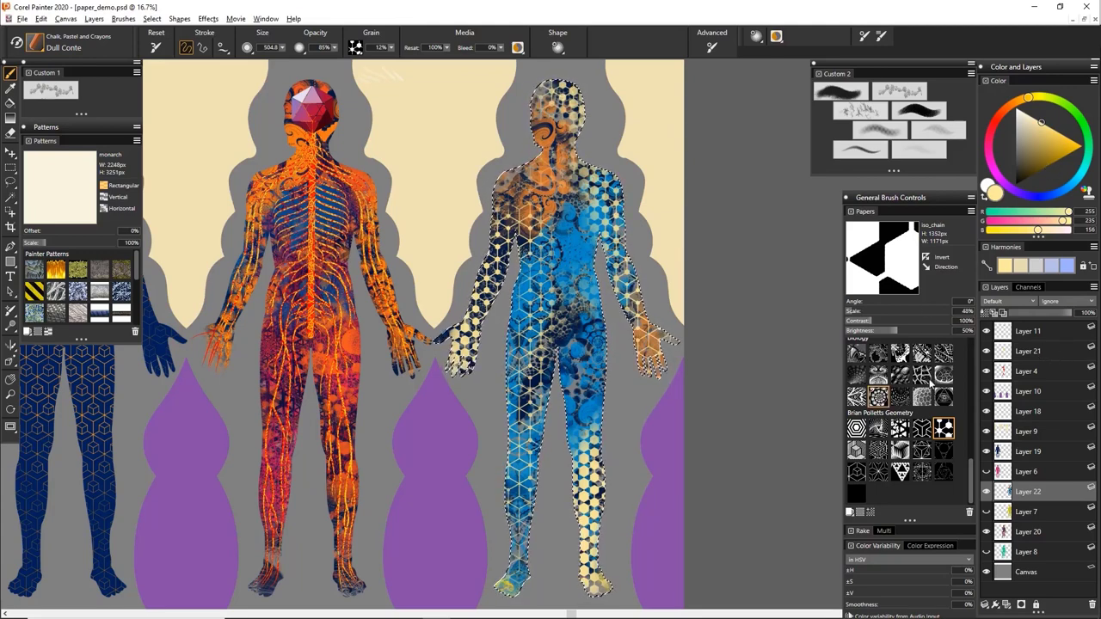
Paint fractal growth texture in very dark blue (R 1, G 1, B 51) over the whole figure.
click(877, 395)
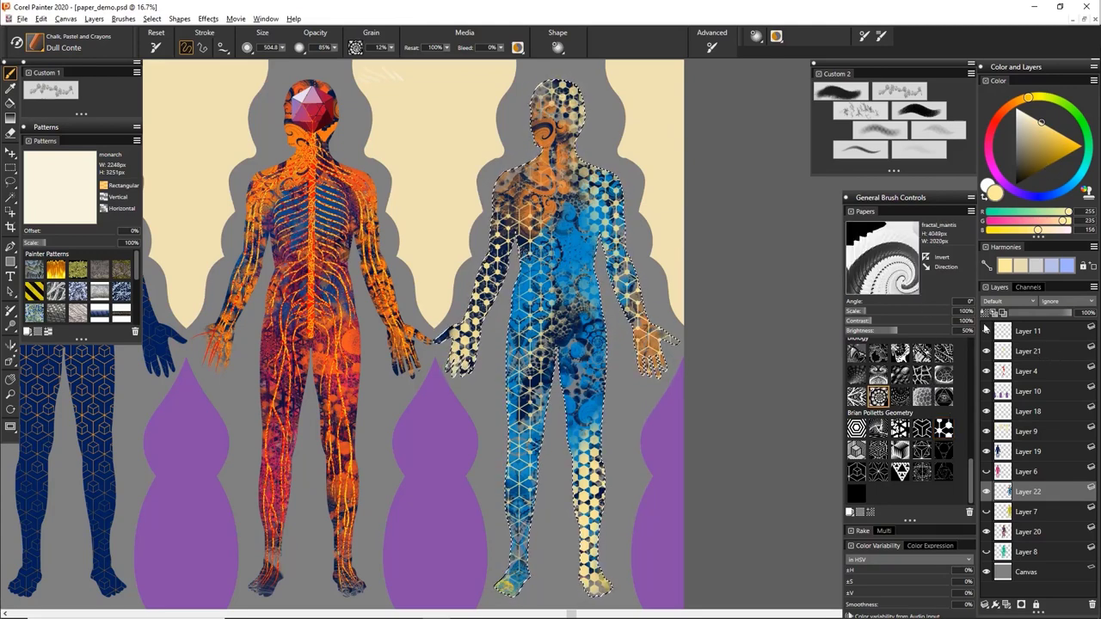
click(1042, 168)
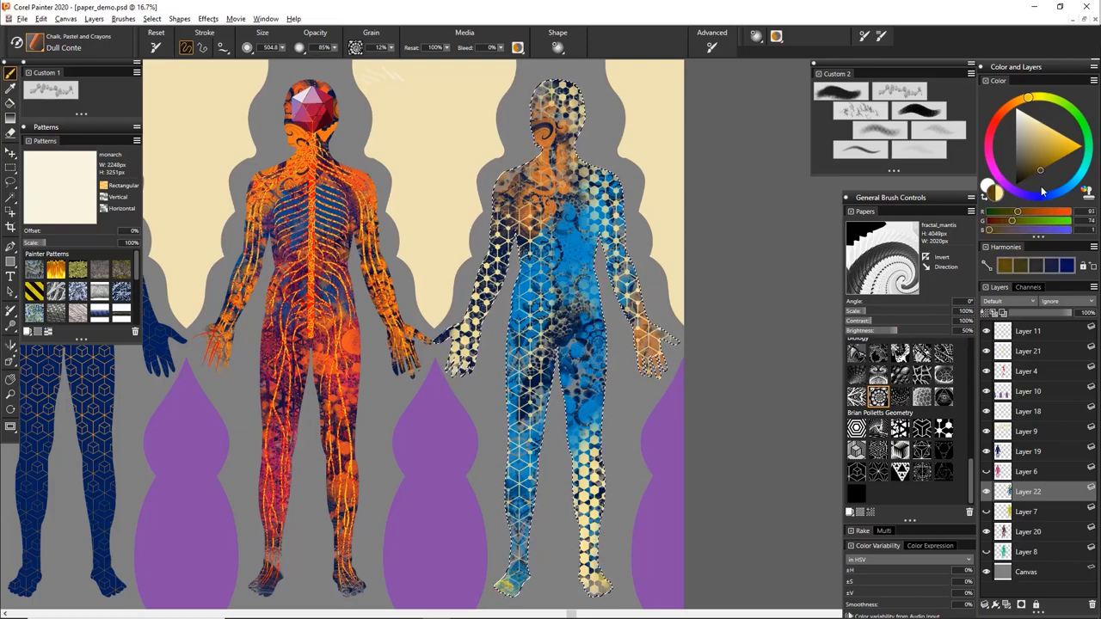
click(856, 396)
key(ctrl+z)
click(1030, 176)
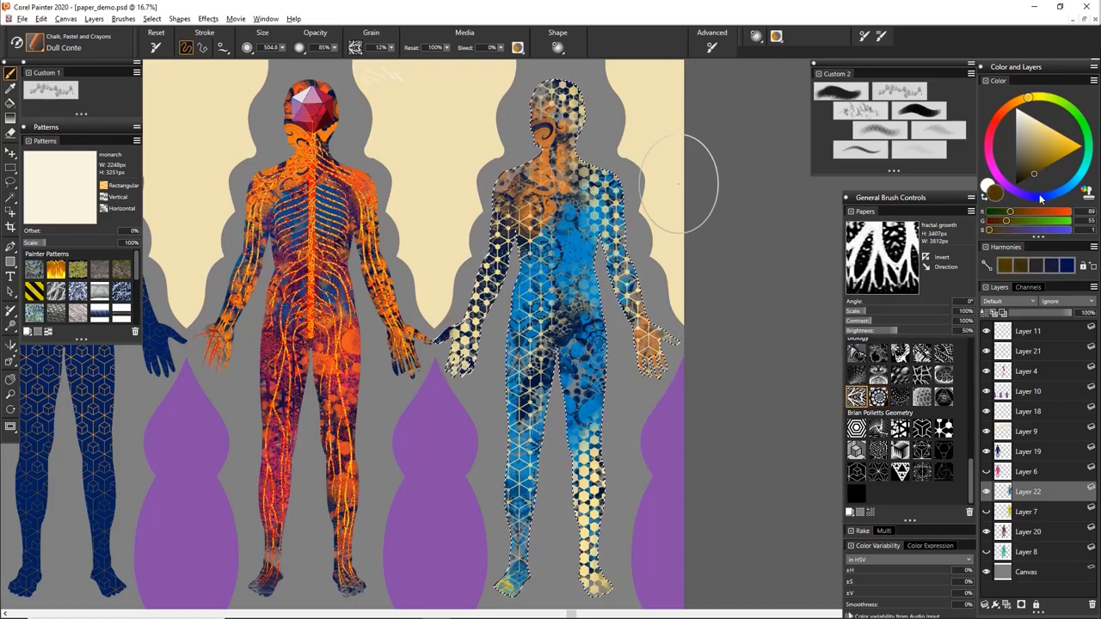
click(1038, 197)
click(1045, 168)
click(1030, 176)
drag(578, 179, 602, 197)
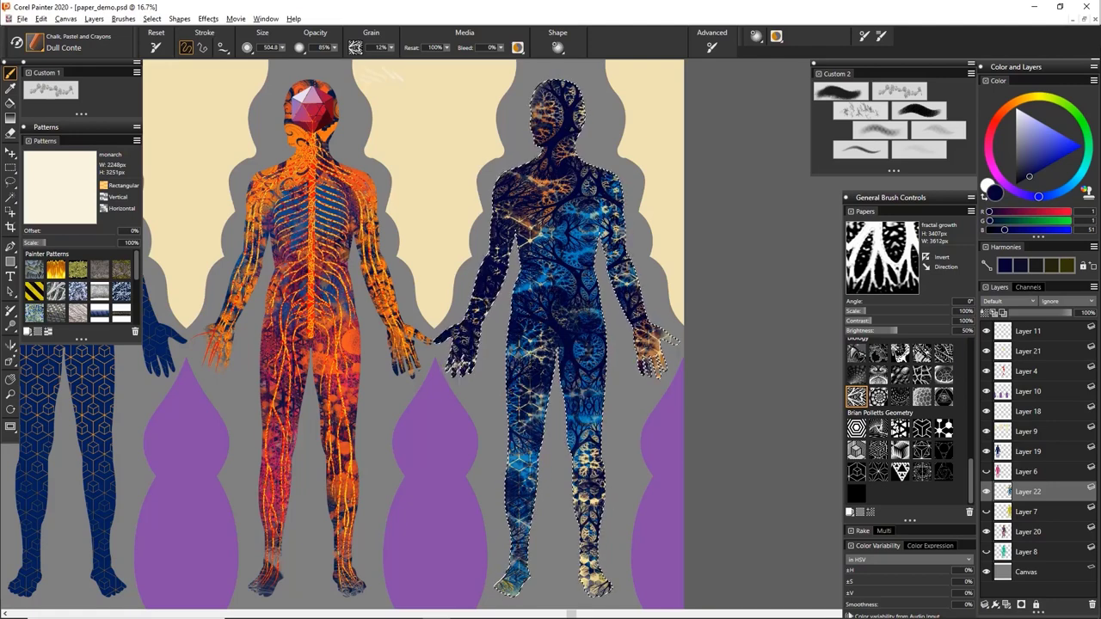
Paint iso_chain texture in beige (R 220, G 198, B 162) over the figure's arms, one shoulder, hips and legs.
click(1048, 137)
click(1021, 100)
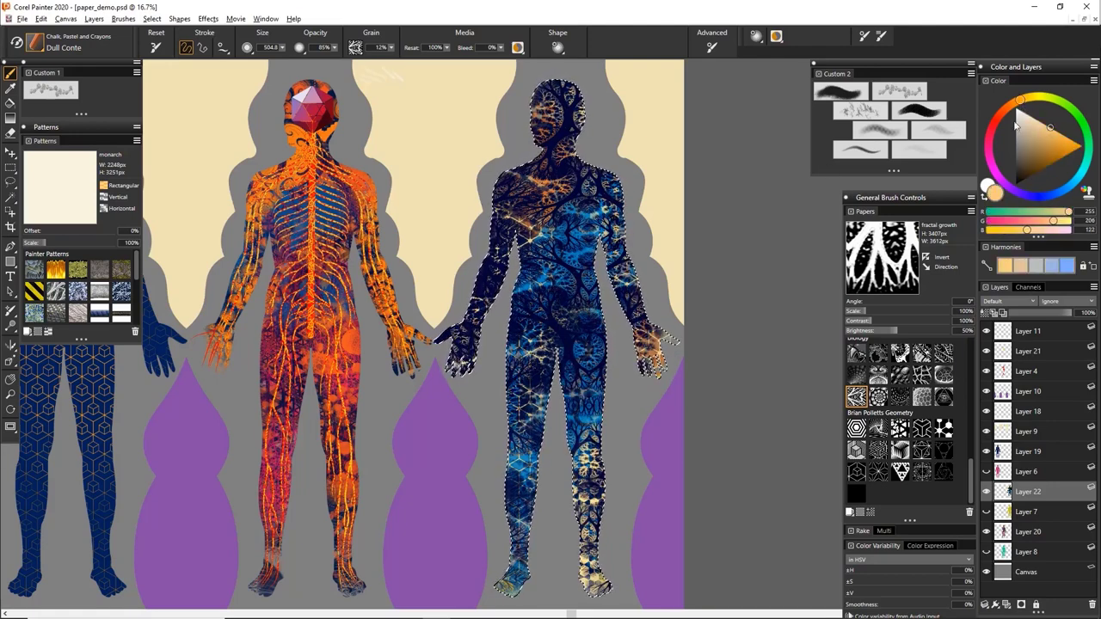
drag(1036, 129, 1040, 122)
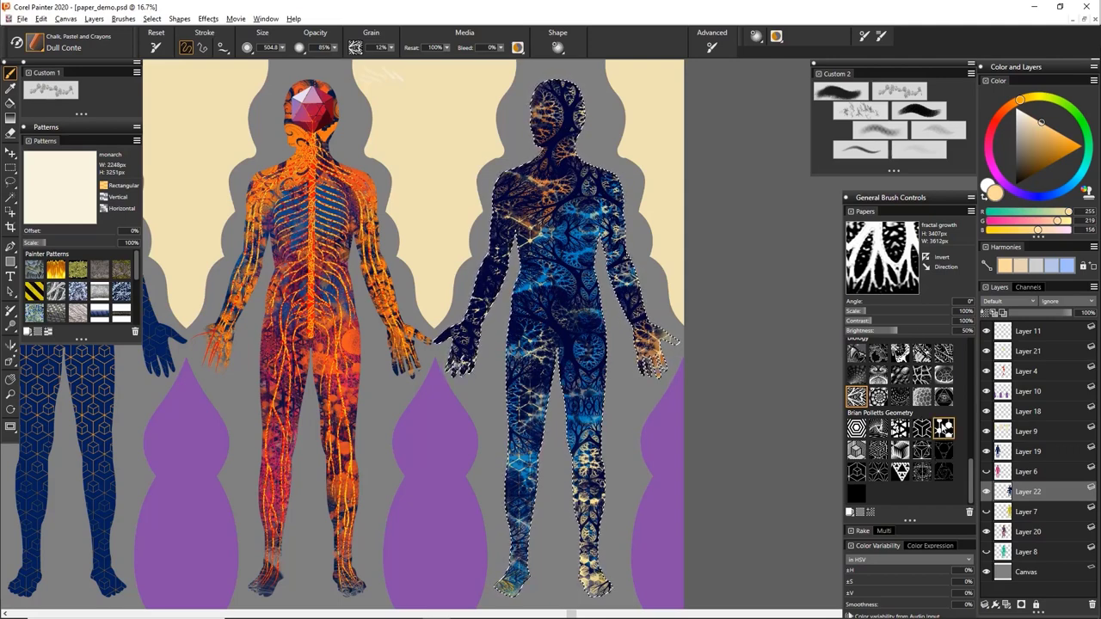
click(943, 427)
key(ctrl+z)
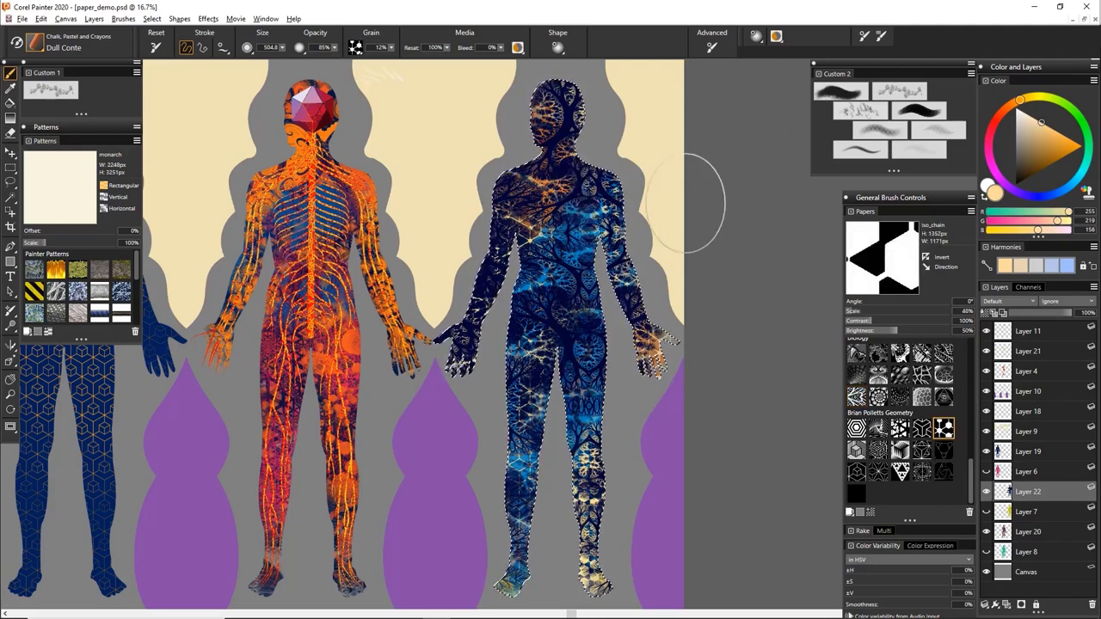
drag(1040, 126, 1030, 128)
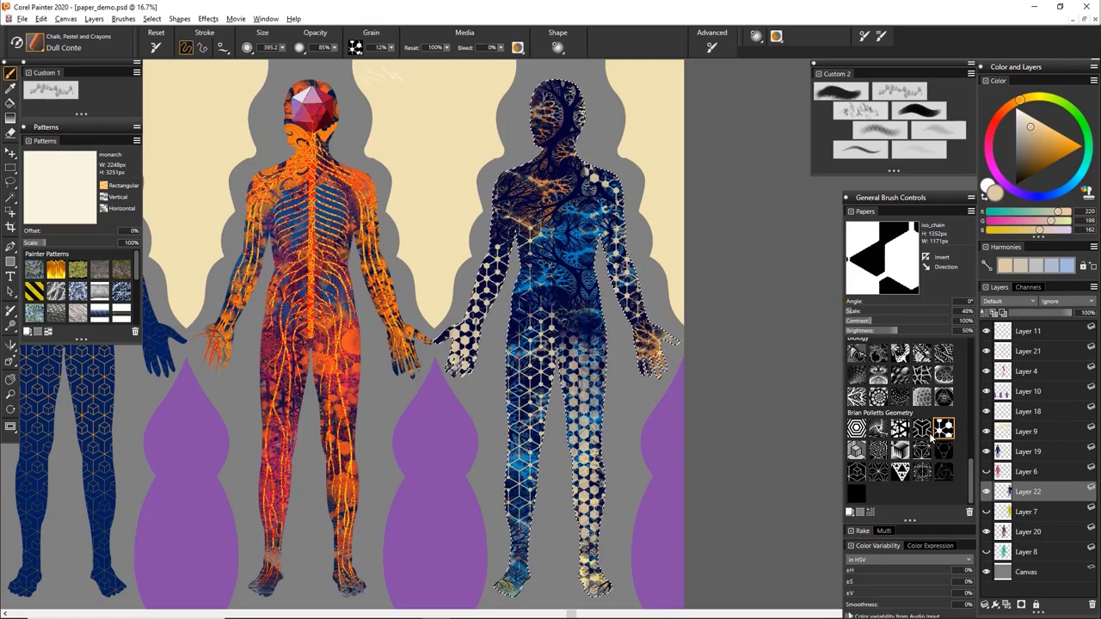
Paint the sunshine paper texture in pale orange (R 255, G 225, B 172) over the third figure's head, torso, arms and legs.
click(947, 395)
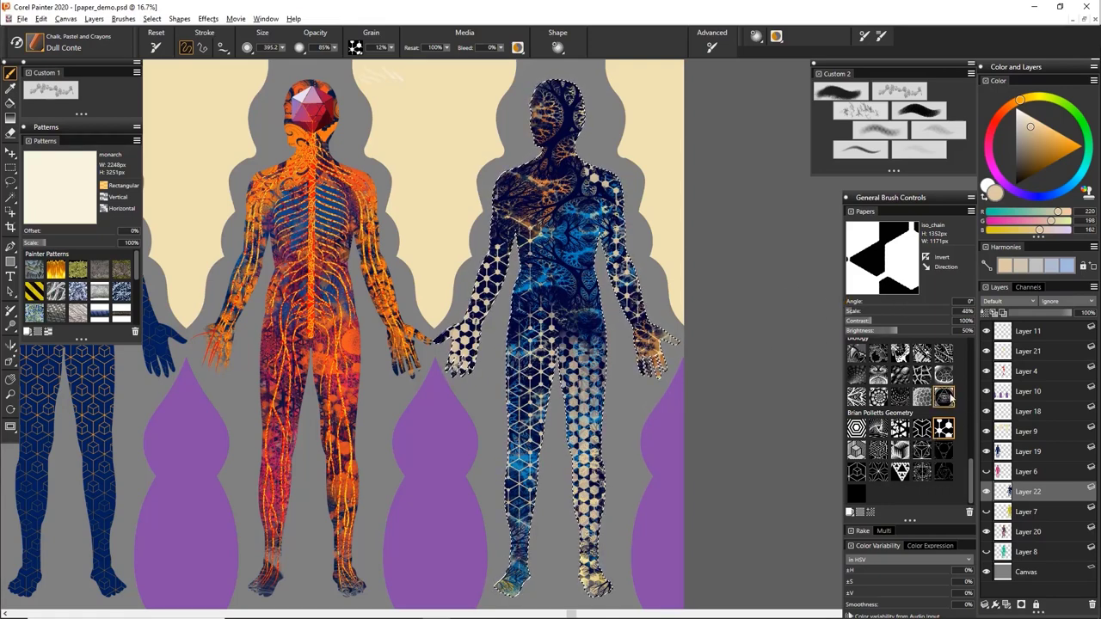
drag(1033, 128, 1037, 121)
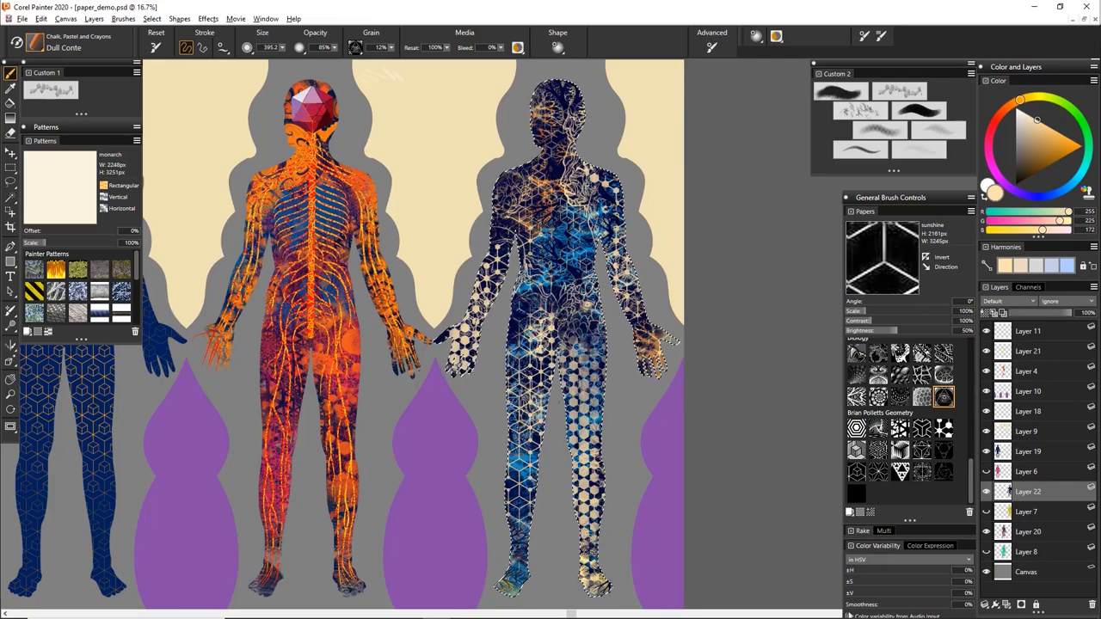
key(ctrl+plus)
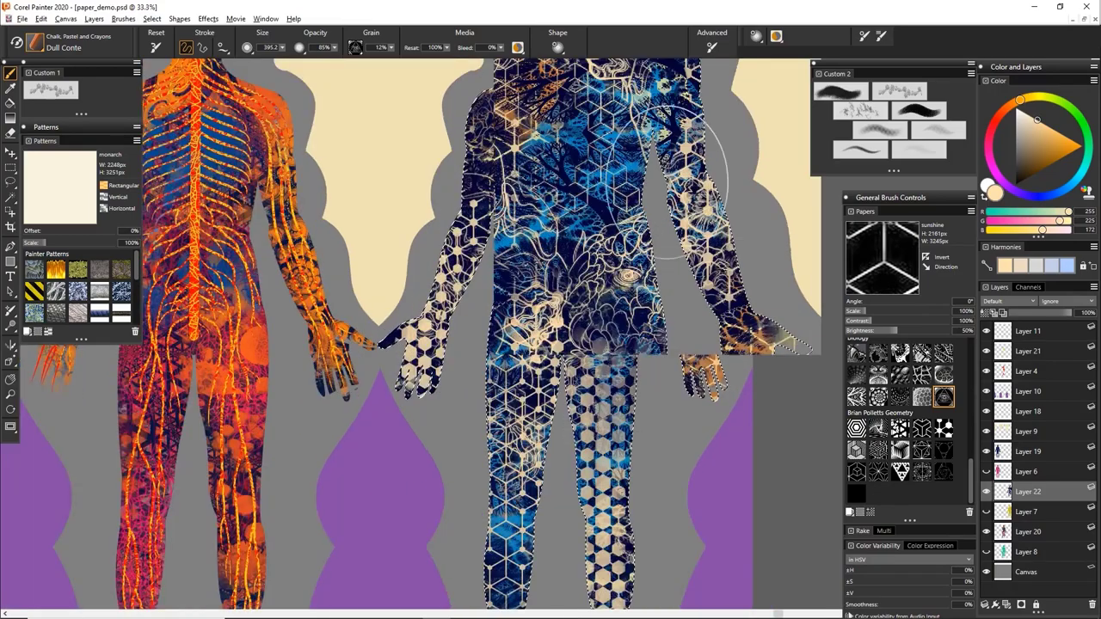
drag(667, 183, 614, 442)
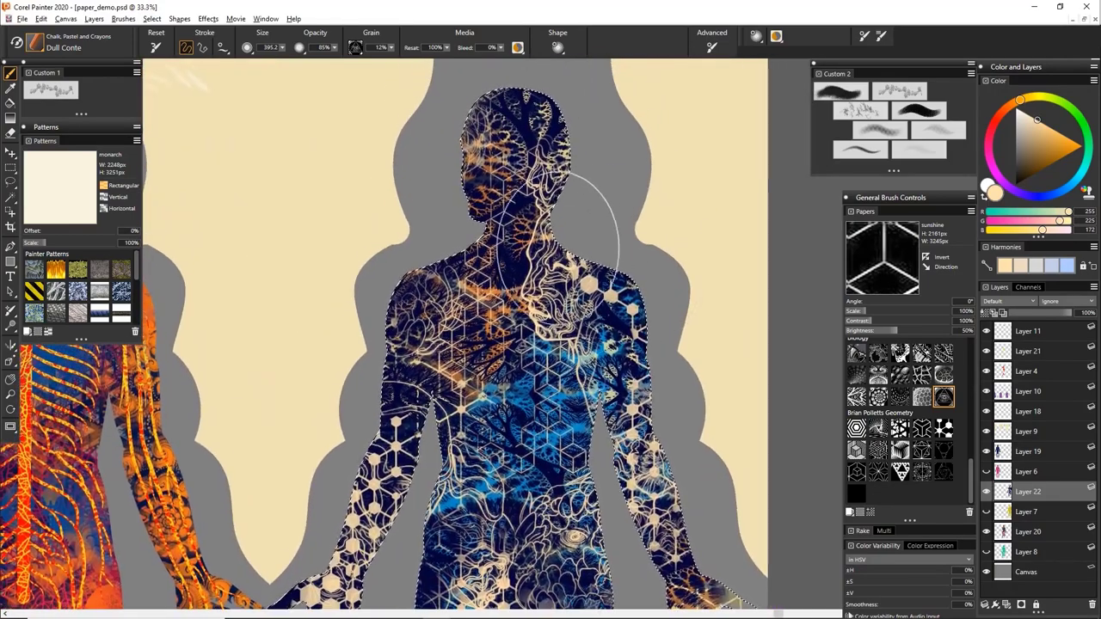
drag(563, 226, 621, 233)
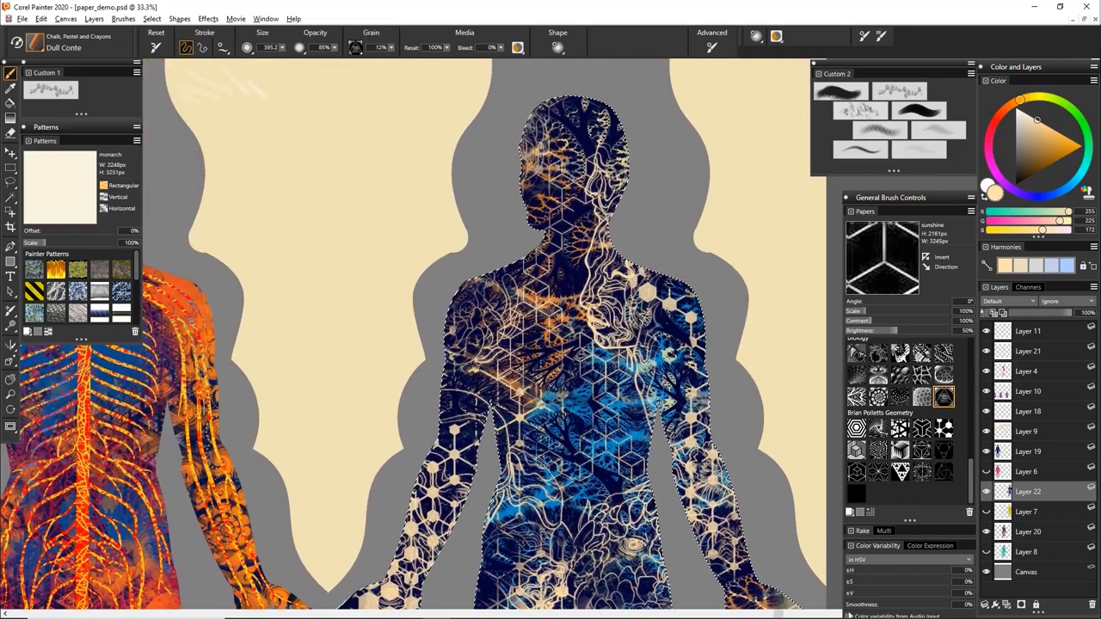
Try a further sunshine texture stroke over one side of the third figure's head and undo it.
drag(612, 129, 607, 202)
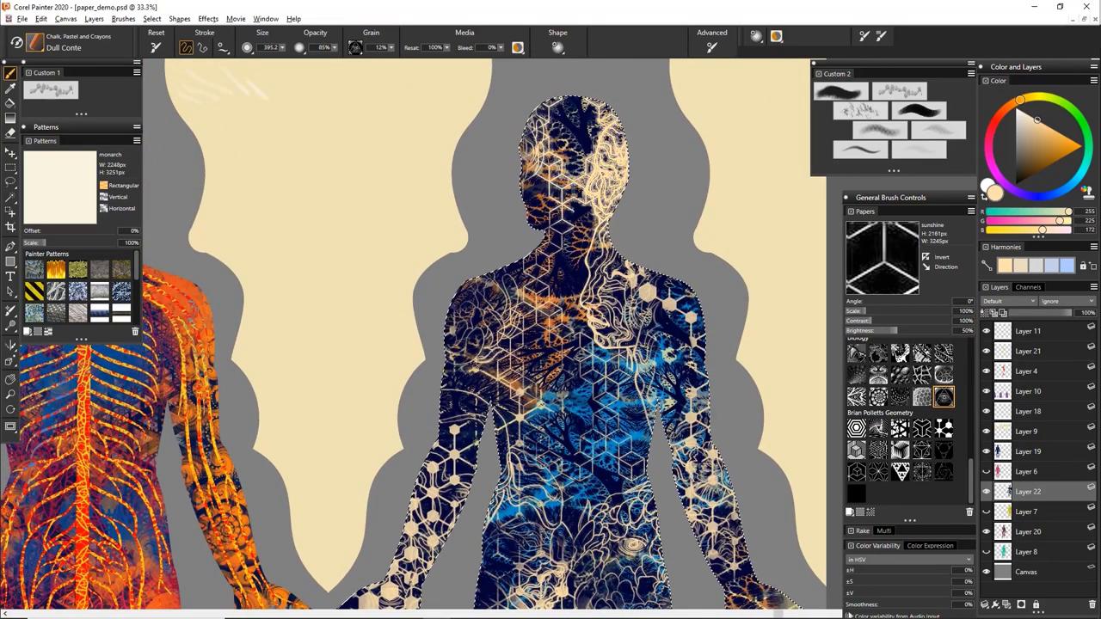
key(ctrl+z)
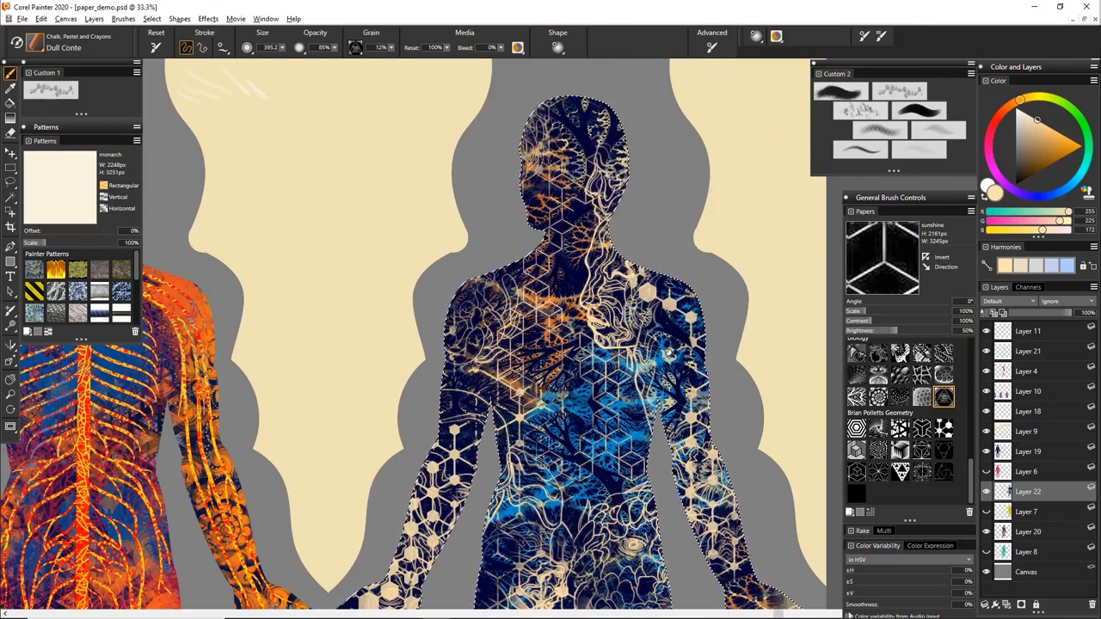
drag(636, 289, 660, 258)
key(ctrl+minus)
key(ctrl+minus)
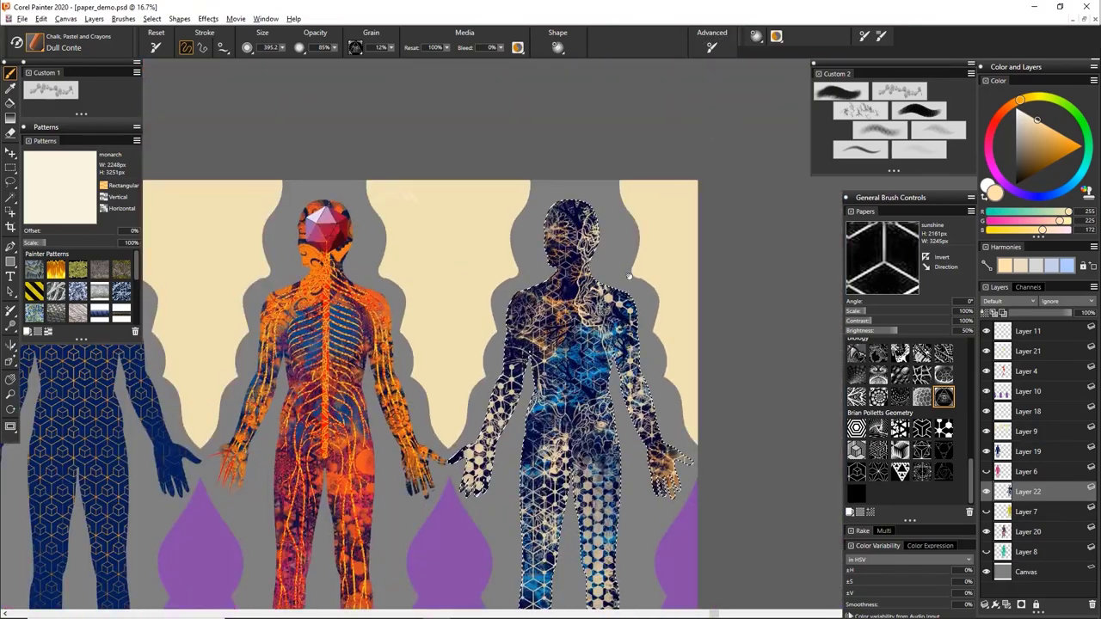
drag(614, 381, 698, 223)
key(ctrl+minus)
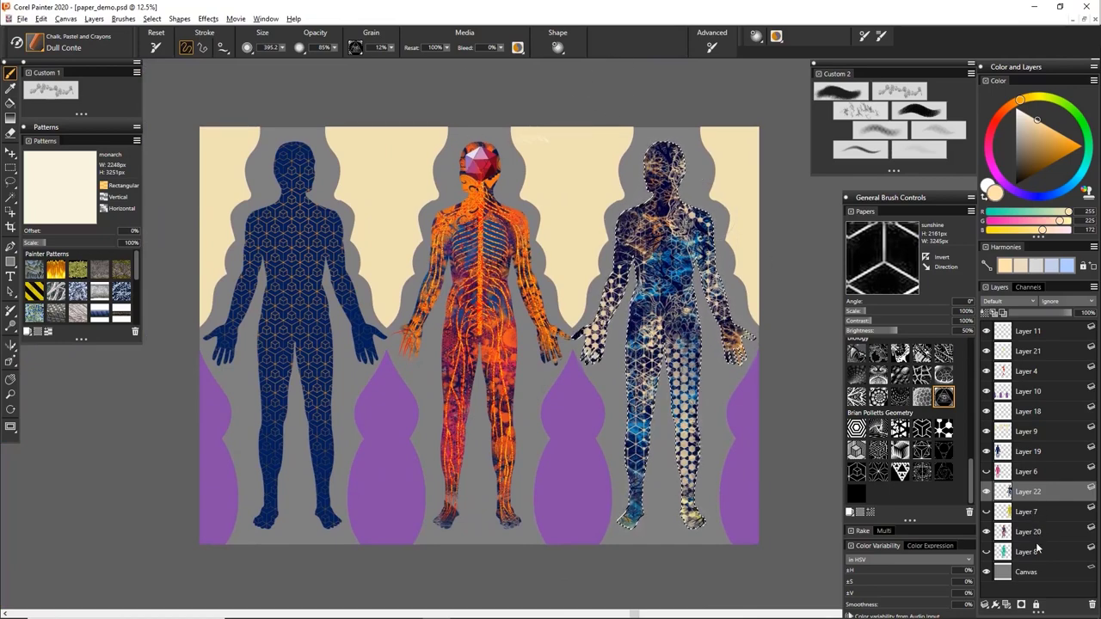
key(alt+Tab)
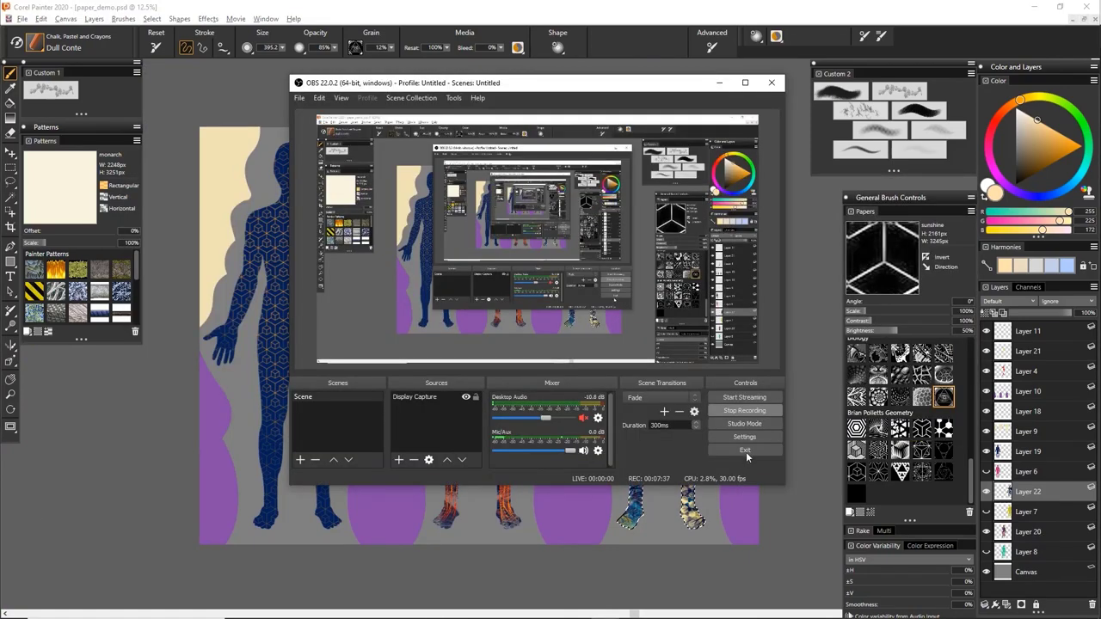
click(663, 5)
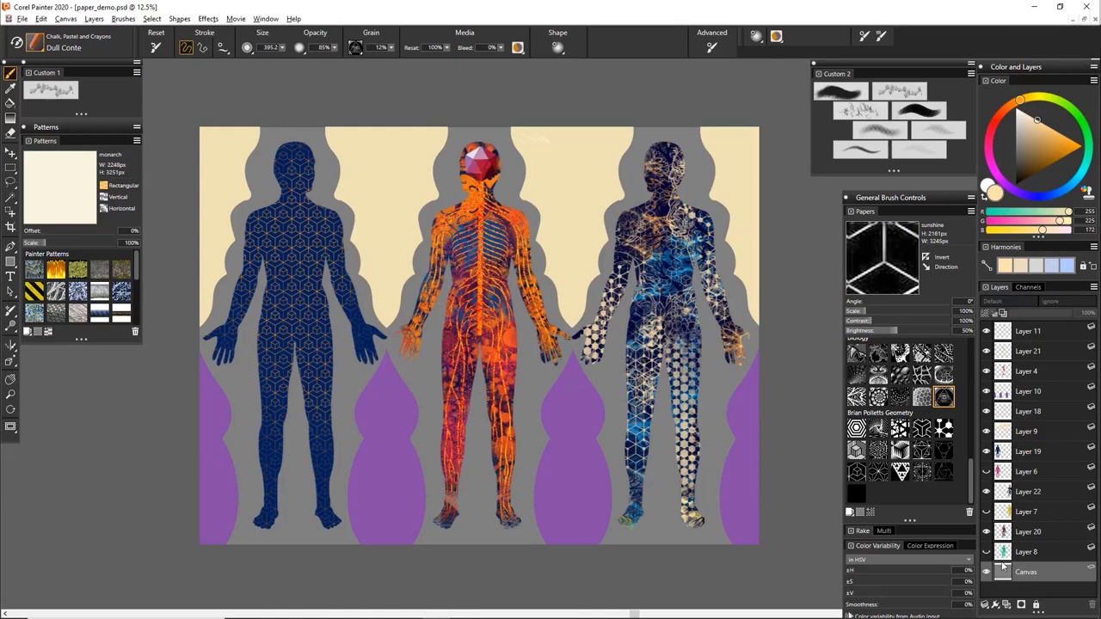
Add a layer directly above the canvas and paint hex_radiate texture in orange (R 239, G 120, B 63) over the grey background around all figures.
click(1008, 604)
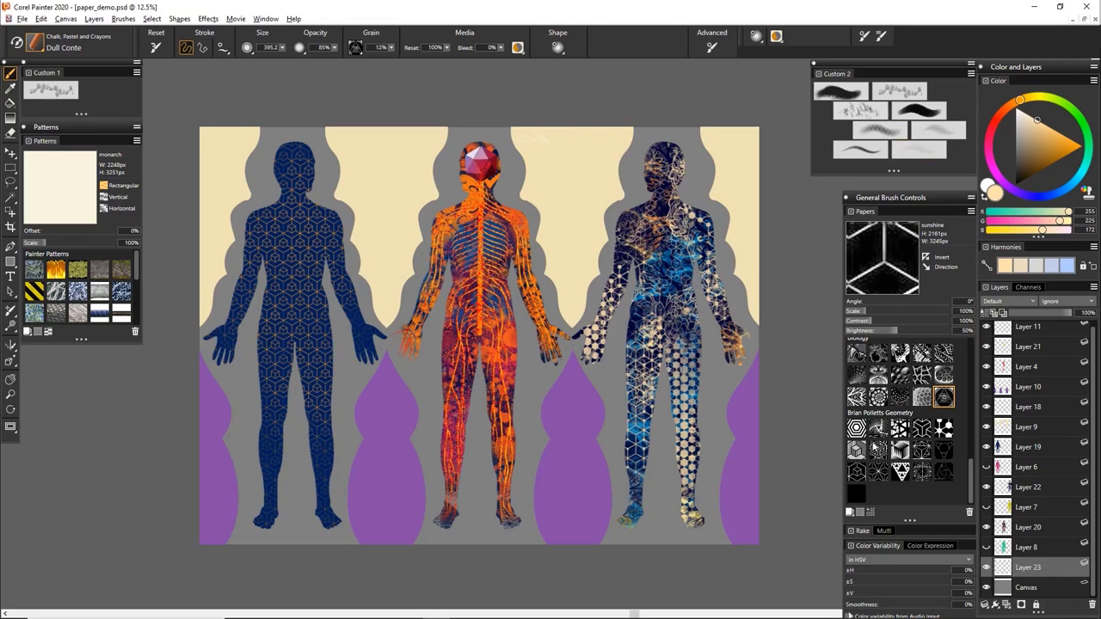
click(856, 427)
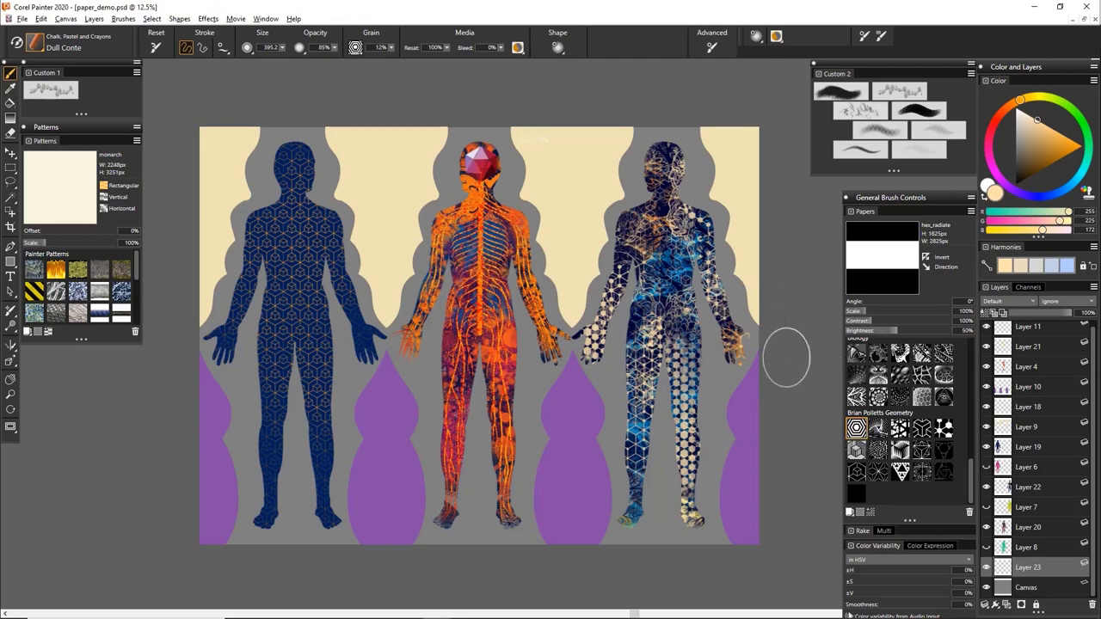
click(1061, 138)
drag(1019, 100, 1007, 108)
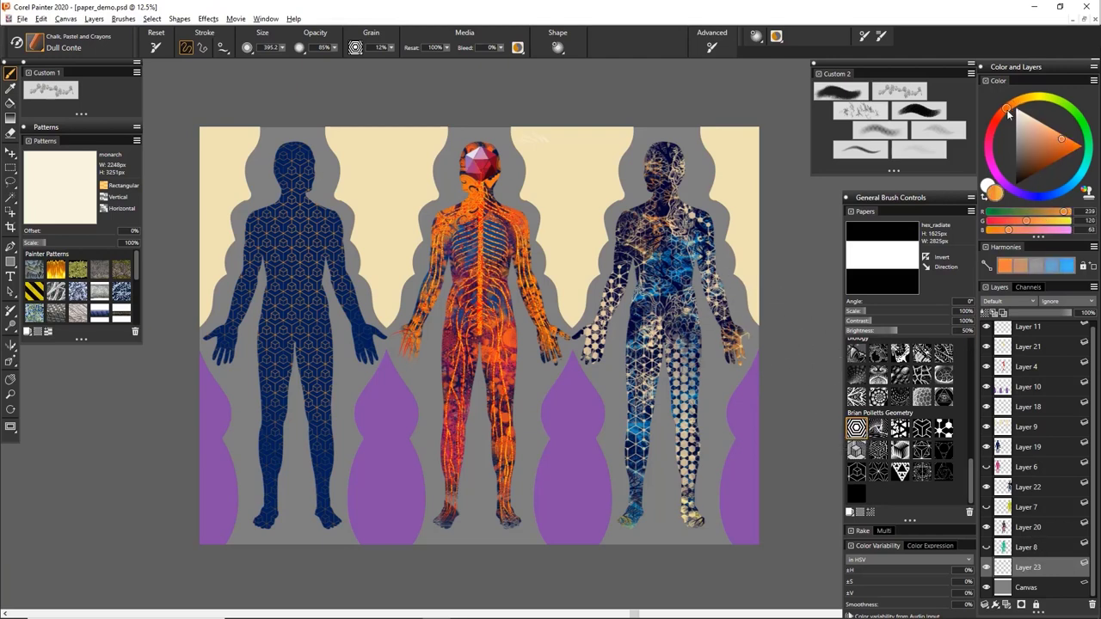
mouse_move(719, 206)
mouse_down()
mouse_move(690, 155)
mouse_move(664, 136)
mouse_move(637, 159)
mouse_up()
mouse_move(609, 249)
mouse_down()
mouse_move(628, 284)
mouse_move(609, 326)
mouse_move(572, 357)
mouse_move(611, 400)
mouse_move(619, 477)
mouse_move(719, 396)
mouse_move(710, 537)
mouse_up()
mouse_move(526, 516)
mouse_down()
mouse_move(534, 224)
mouse_move(482, 129)
mouse_move(422, 447)
mouse_move(353, 430)
mouse_move(250, 464)
mouse_move(241, 258)
mouse_move(302, 138)
mouse_move(303, 508)
mouse_up()
mouse_move(381, 338)
mouse_down()
mouse_move(336, 529)
mouse_move(243, 526)
mouse_move(267, 538)
mouse_up()
drag(437, 430, 495, 525)
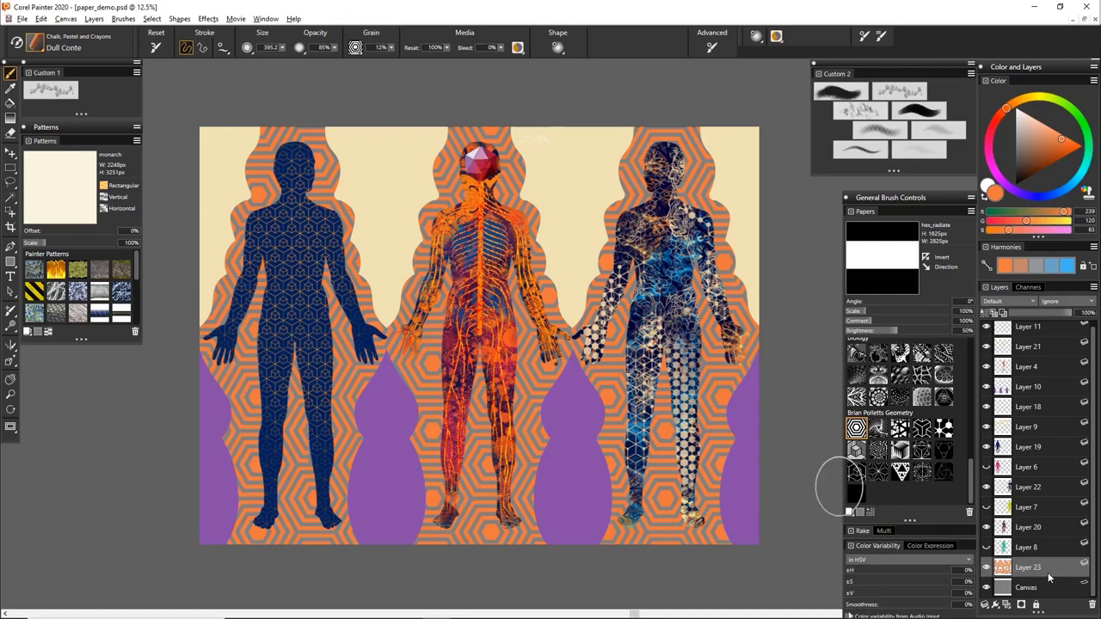
Add another new layer and place it beneath the orange hex_radiate layer, just above the canvas.
click(1008, 606)
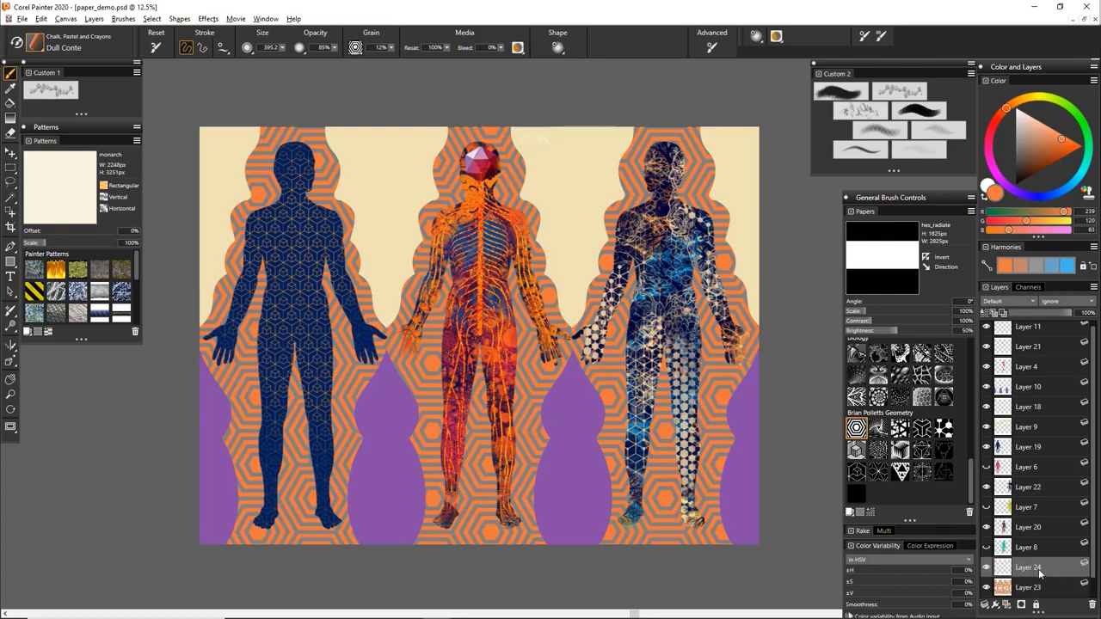
scroll(1043, 555, down, 1)
drag(1043, 549, 1022, 557)
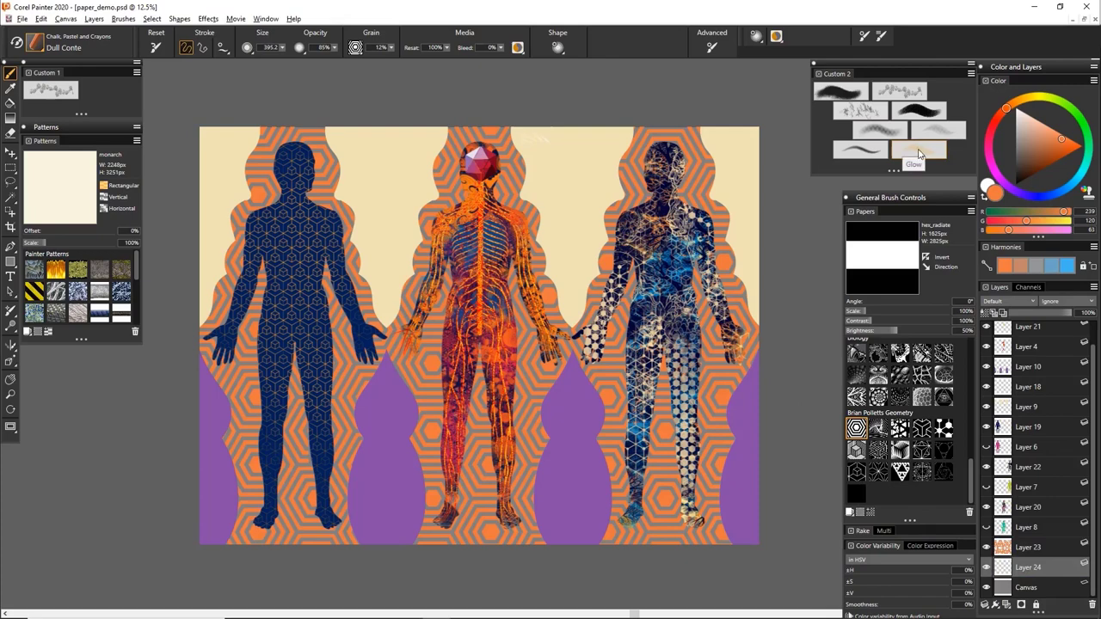
Fill the gaps between the orange stripes with inverted hex_radiate texture in dark red (R 83, G 1, B 17) across the background.
drag(1050, 145, 1039, 185)
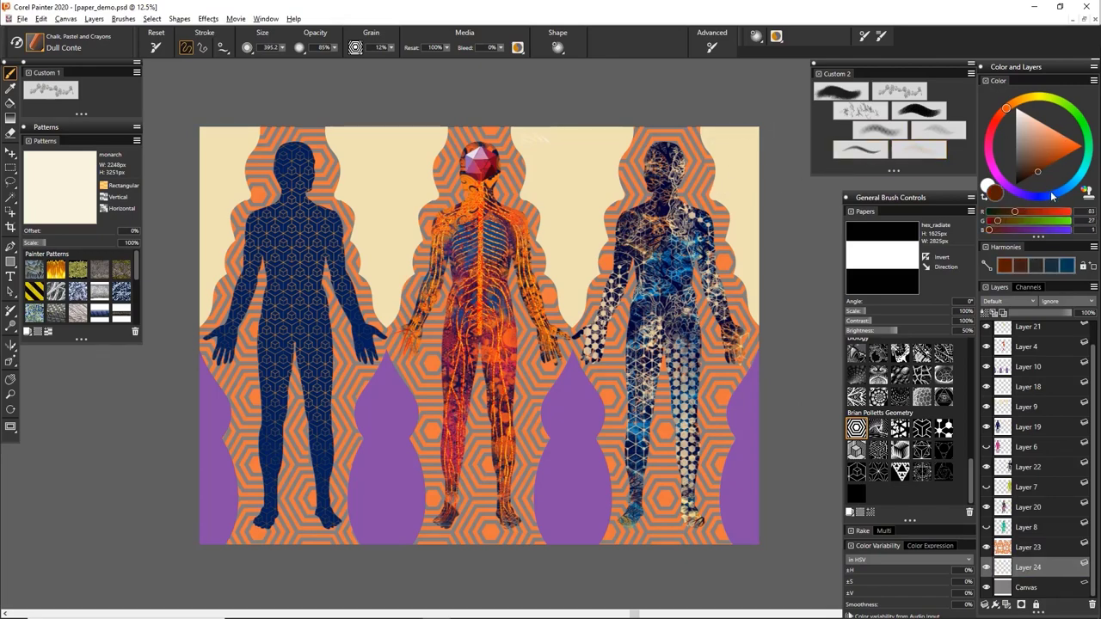
click(1053, 193)
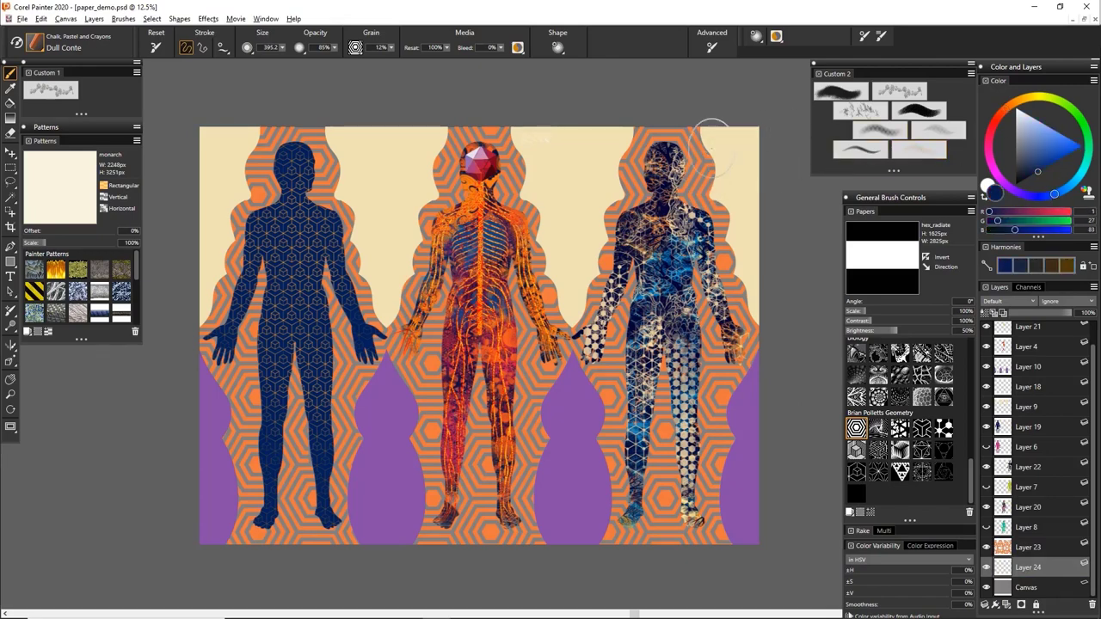
drag(996, 118, 991, 132)
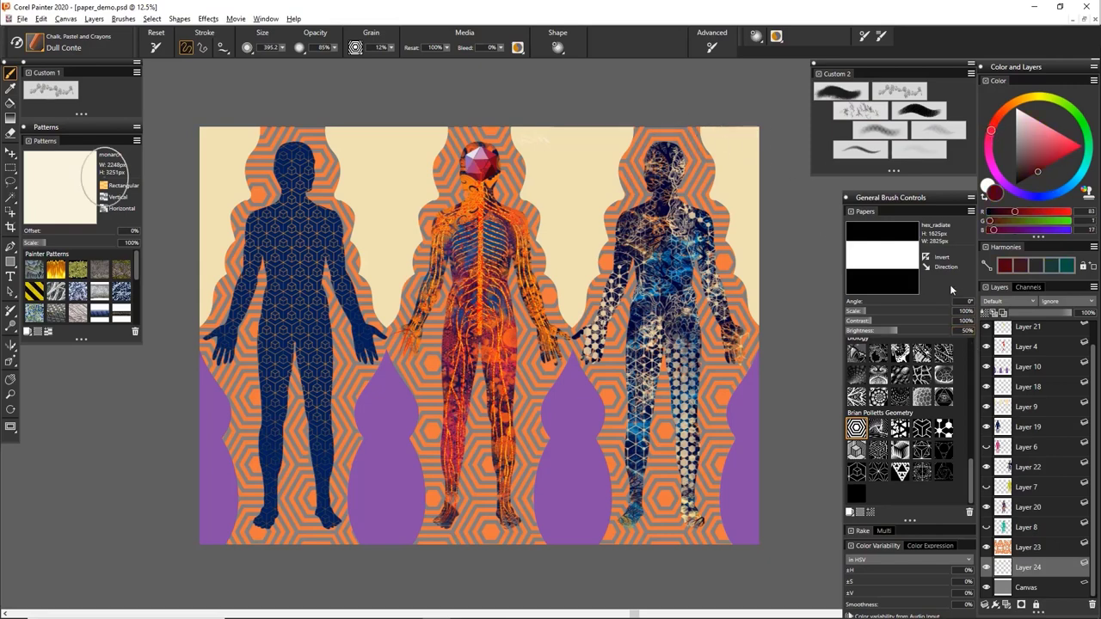
click(927, 260)
mouse_move(688, 146)
mouse_down()
mouse_move(602, 254)
mouse_move(538, 383)
mouse_move(714, 267)
mouse_move(650, 486)
mouse_move(699, 524)
mouse_move(538, 256)
mouse_up()
mouse_move(524, 454)
mouse_down()
mouse_move(521, 164)
mouse_move(495, 138)
mouse_move(448, 151)
mouse_move(361, 438)
mouse_move(336, 155)
mouse_move(262, 481)
mouse_move(253, 172)
mouse_move(225, 374)
mouse_move(244, 520)
mouse_move(332, 537)
mouse_move(352, 422)
mouse_move(465, 490)
mouse_up()
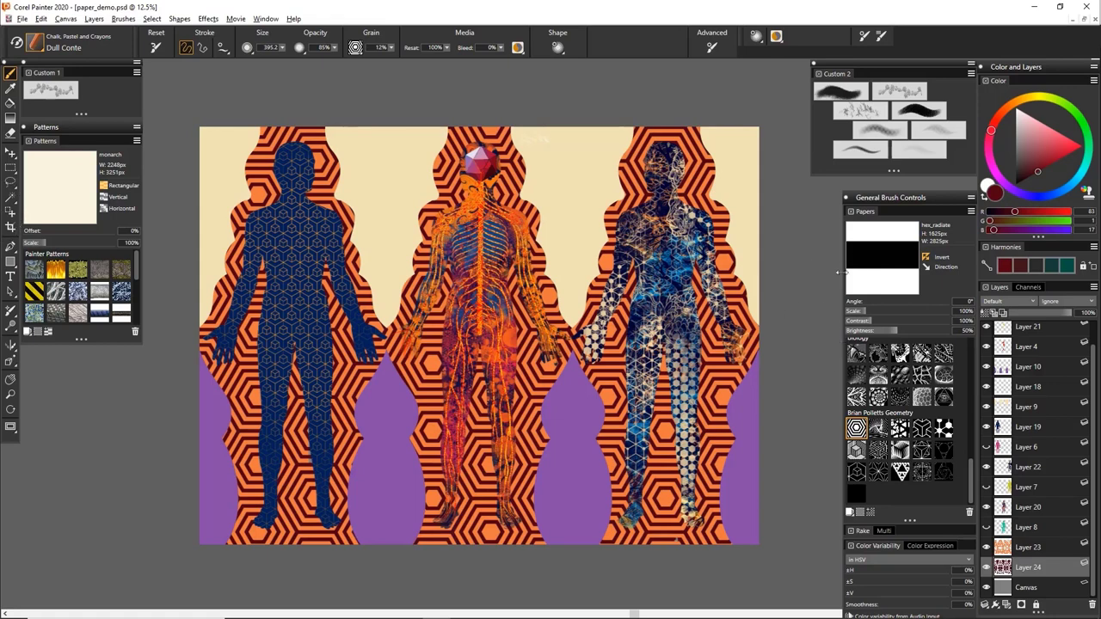
Paint around the three figures' heads with the Glow brush at size 440.7 in dark brown (R 83, G 33, B 1).
click(918, 153)
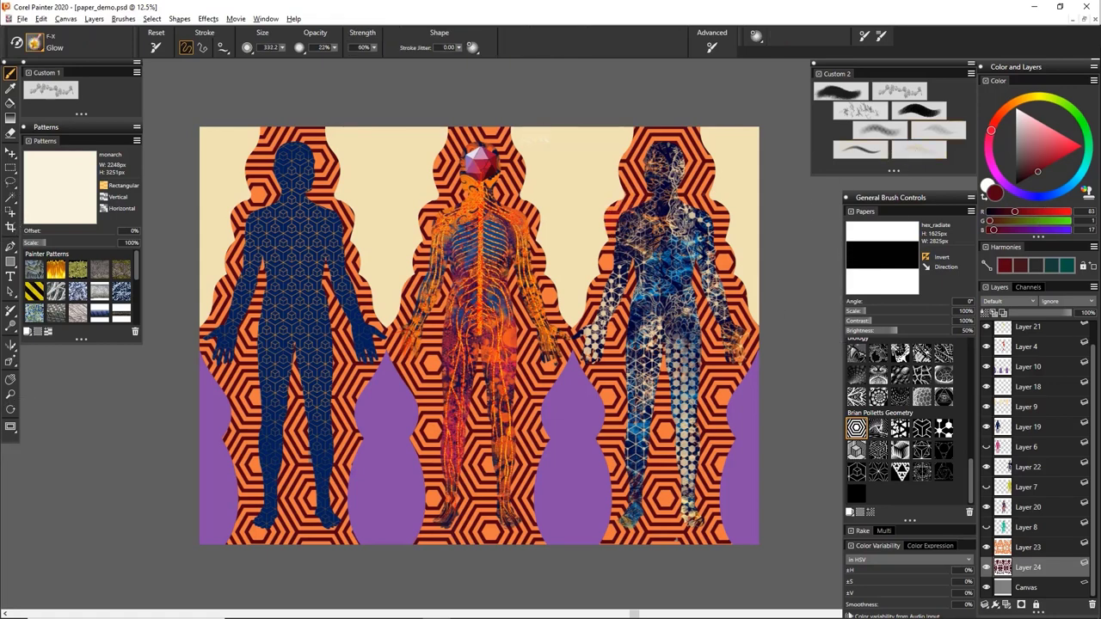
click(1009, 106)
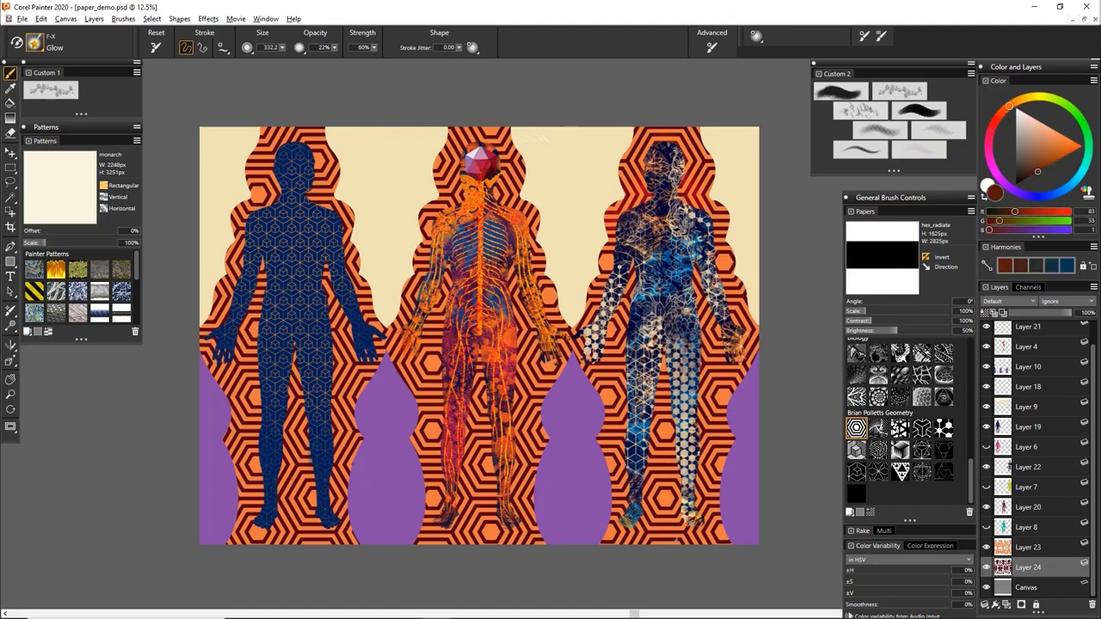
mouse_move(668, 161)
ctrl+alt+mouse_down()
mouse_move(655, 162)
mouse_move(700, 161)
ctrl+alt+mouse_up()
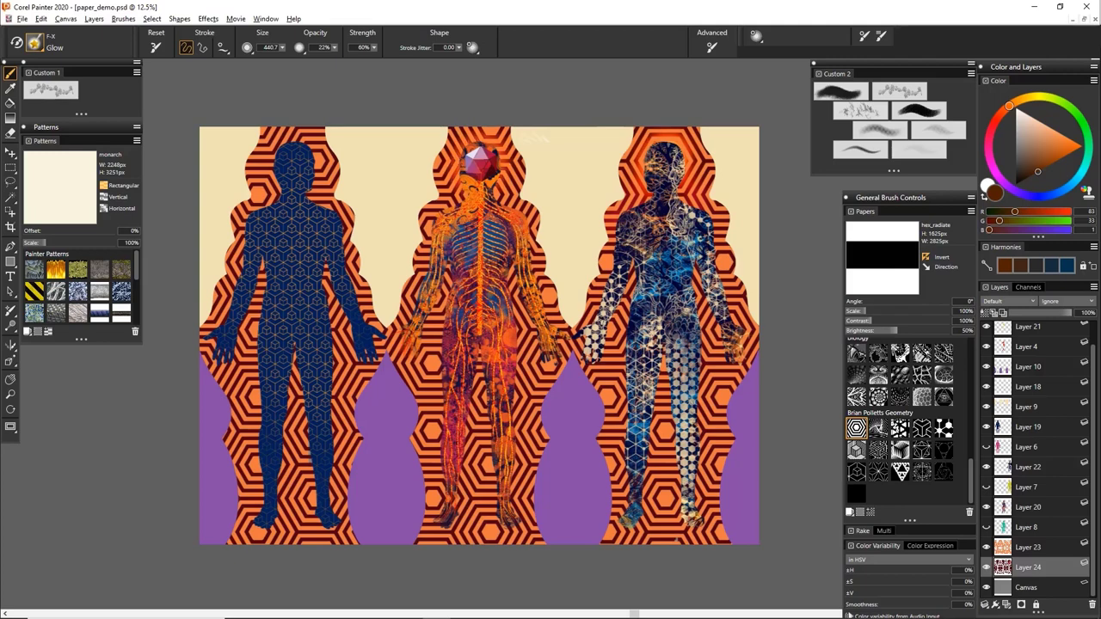
mouse_move(491, 137)
mouse_down()
mouse_move(455, 160)
mouse_move(506, 155)
mouse_move(501, 191)
mouse_up()
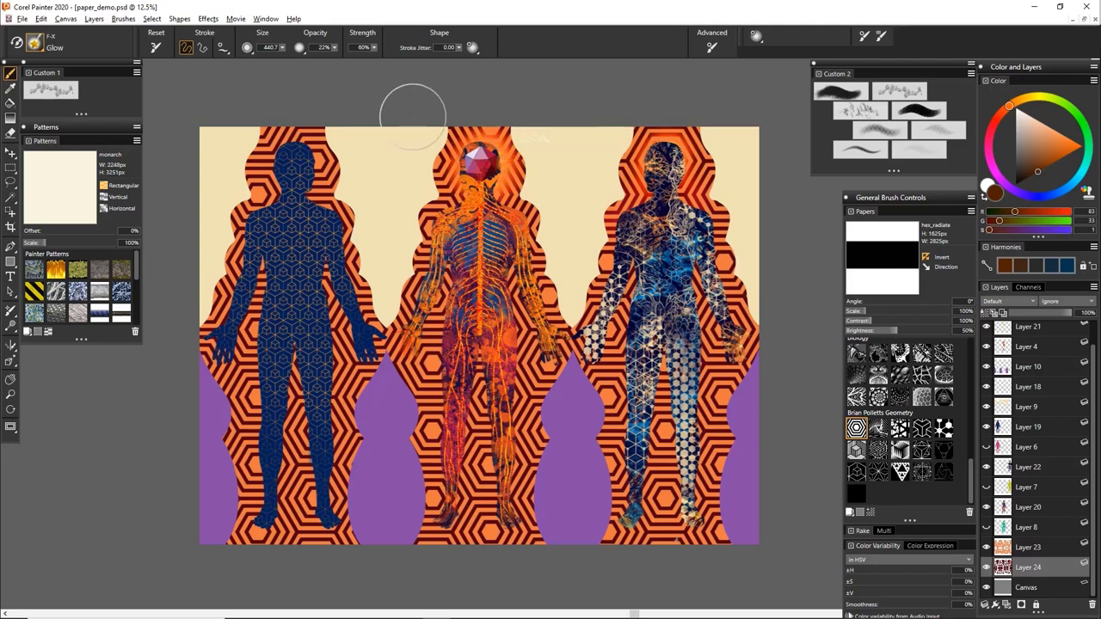
mouse_move(272, 185)
mouse_down()
mouse_move(272, 148)
mouse_move(268, 196)
mouse_up()
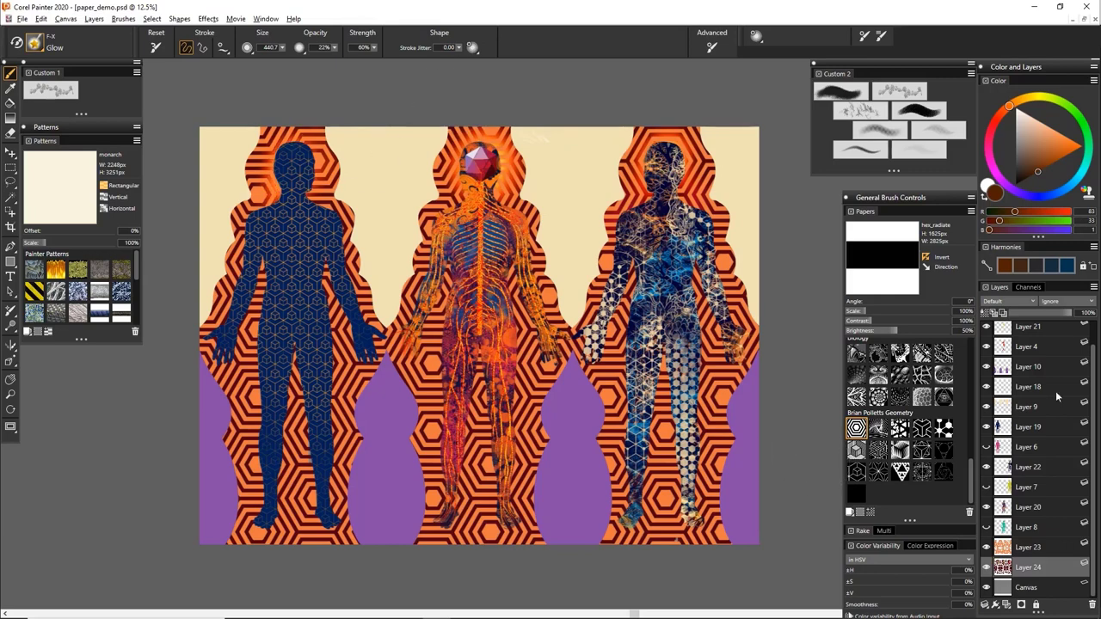
On the orange pattern layer, paint a dark blue glow (R 1, G 56, B 83) around the middle figure's head, shoulders and arm.
click(1027, 549)
ctrl+click(1004, 544)
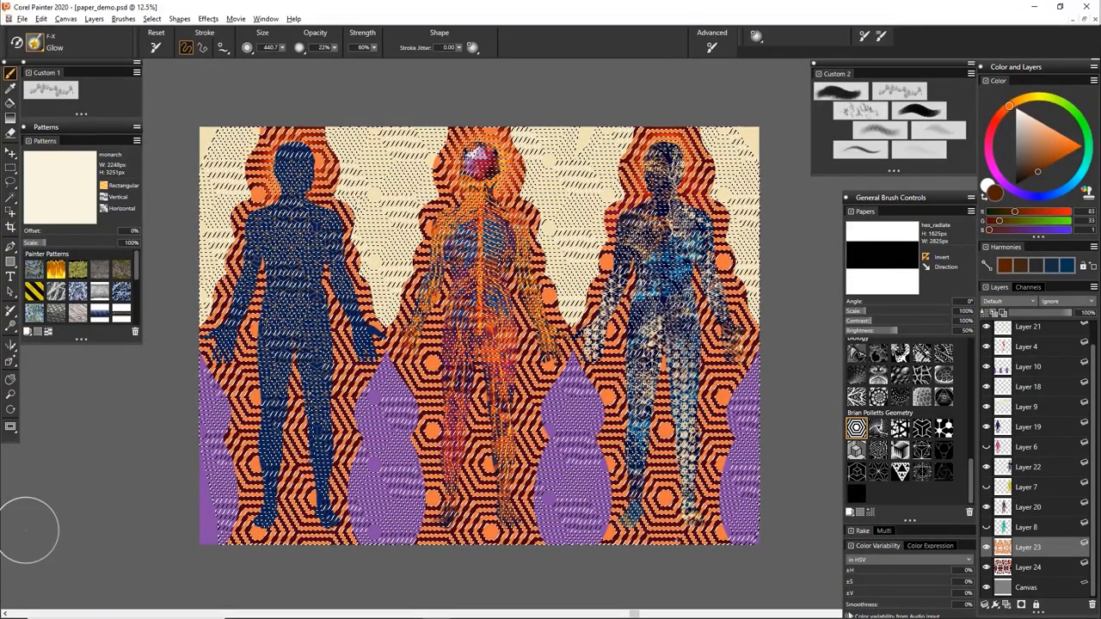
key(ctrl+d)
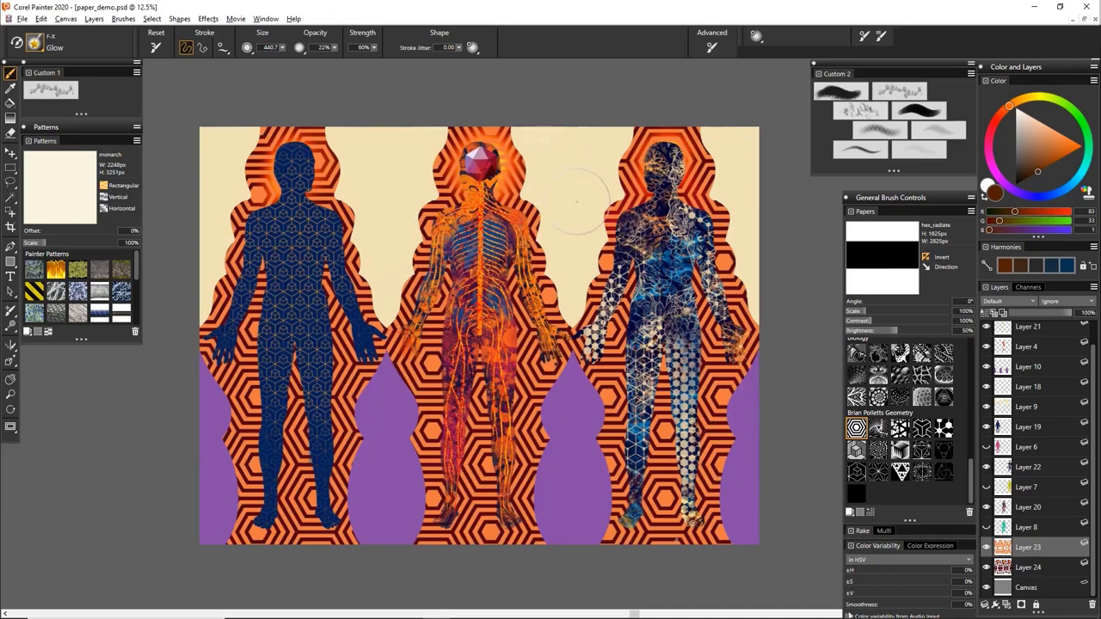
click(1071, 187)
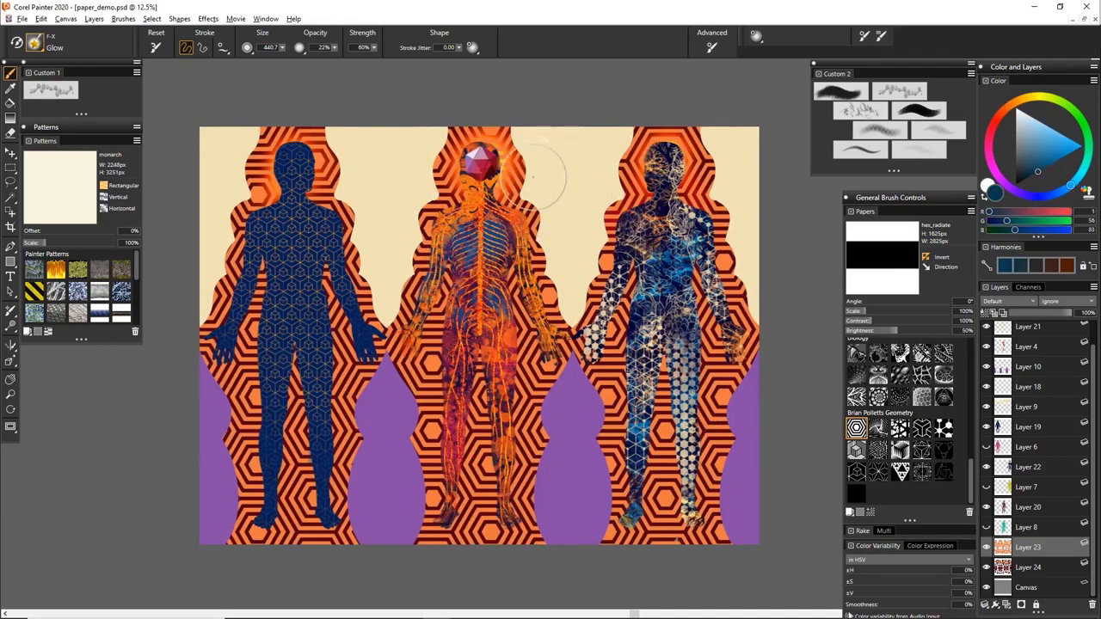
mouse_move(473, 157)
mouse_down()
mouse_move(403, 187)
mouse_move(511, 146)
mouse_move(571, 226)
mouse_move(510, 276)
mouse_move(535, 241)
mouse_move(548, 243)
mouse_up()
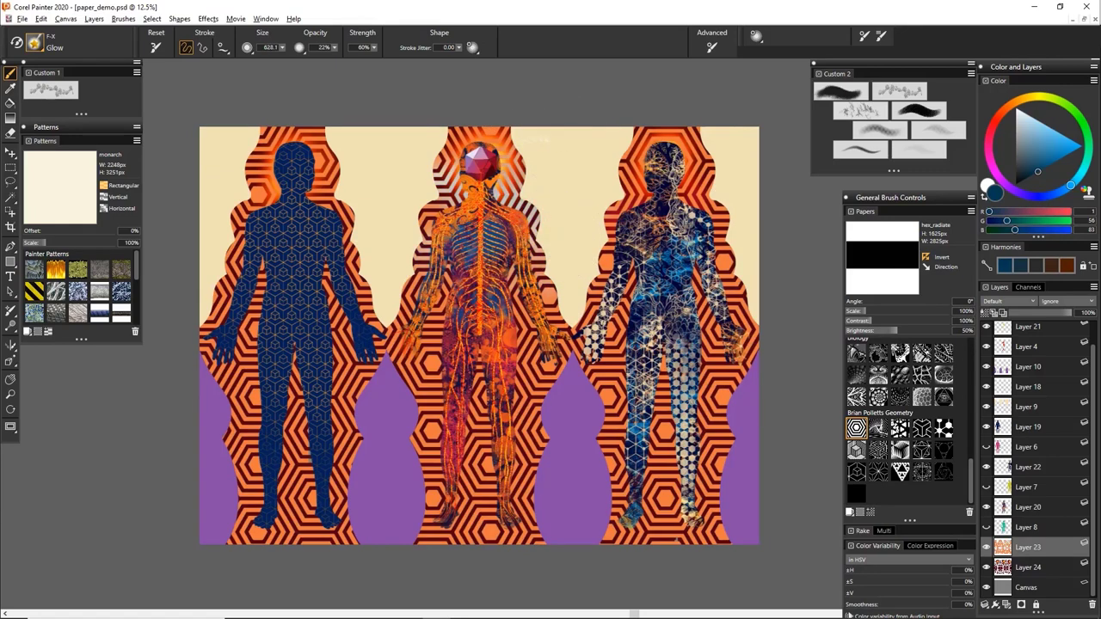
mouse_move(443, 254)
mouse_down()
mouse_move(516, 262)
mouse_move(540, 365)
mouse_up()
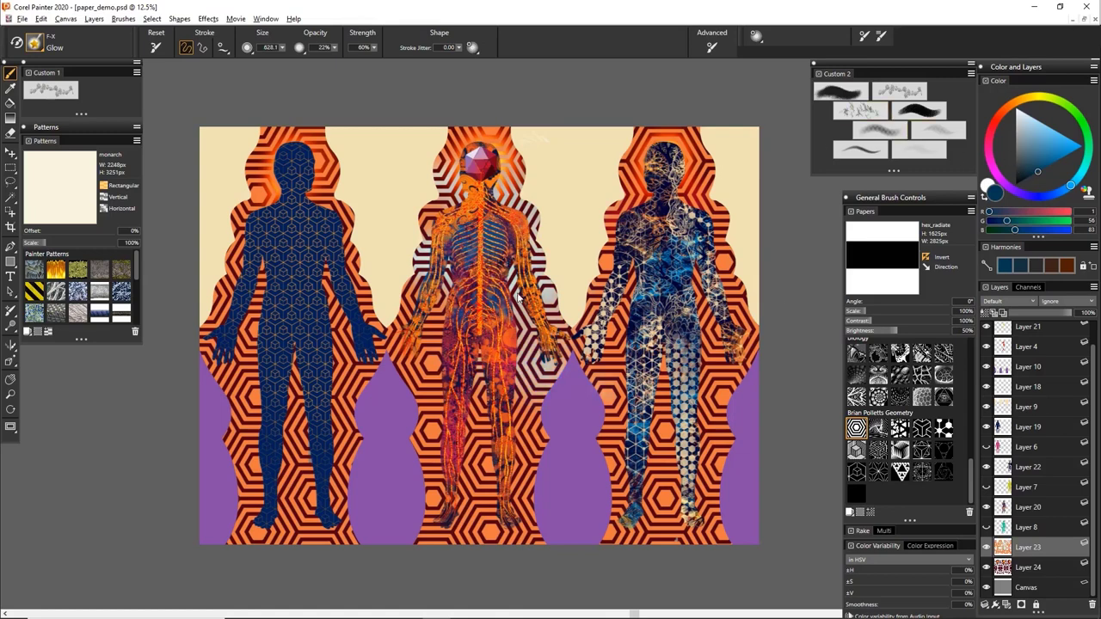
Paint non-inverted hex_radiate texture in the same dark blue around the whole middle figure, using the Dull Conte brush at size 632.
key(/)
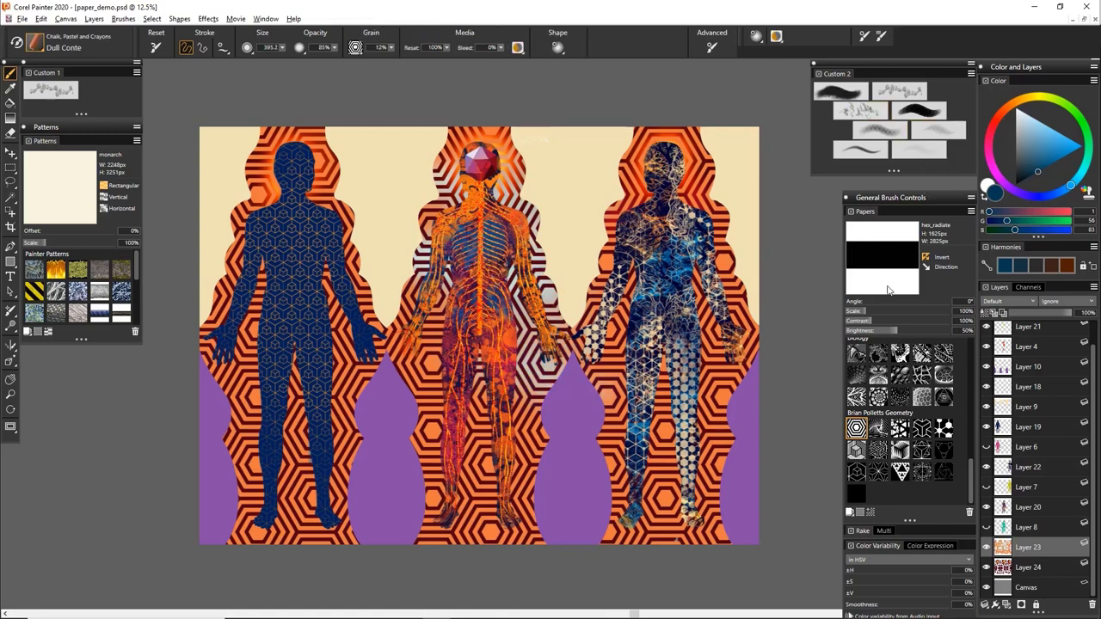
click(927, 256)
mouse_move(564, 258)
mouse_down()
mouse_move(533, 299)
mouse_move(405, 338)
mouse_move(396, 359)
mouse_move(585, 394)
mouse_move(524, 455)
mouse_move(422, 493)
mouse_move(494, 566)
mouse_move(572, 233)
mouse_up()
key(ctrl+z)
mouse_move(517, 258)
mouse_down()
mouse_move(550, 353)
mouse_move(532, 430)
mouse_up()
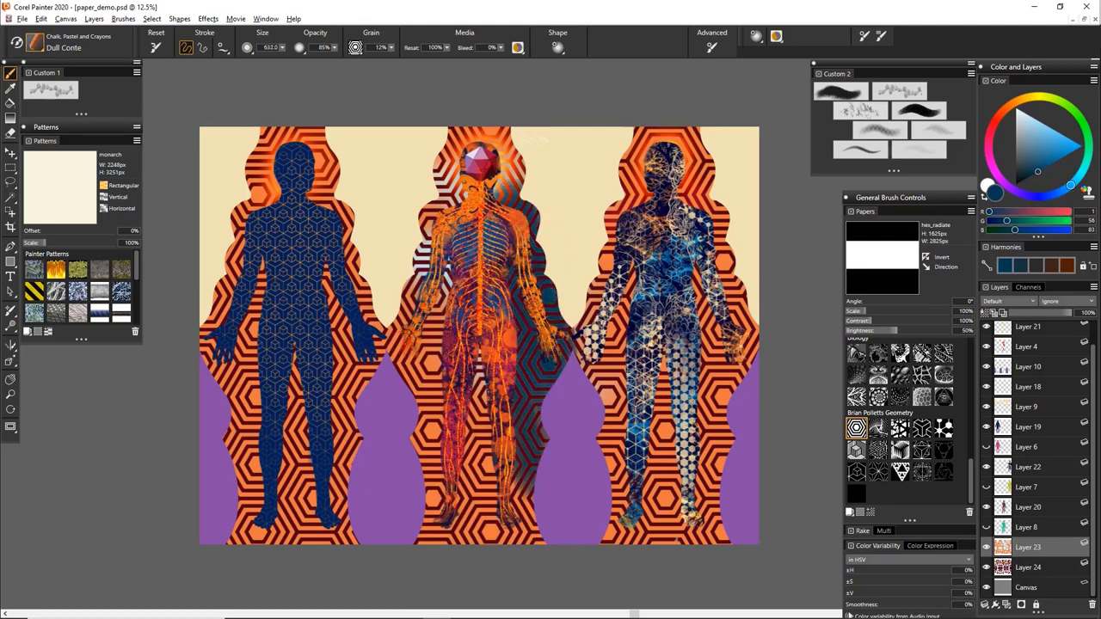
mouse_move(482, 456)
mouse_down()
mouse_move(426, 297)
mouse_move(405, 340)
mouse_move(452, 177)
mouse_move(514, 174)
mouse_move(520, 164)
mouse_move(445, 164)
mouse_move(489, 134)
mouse_up()
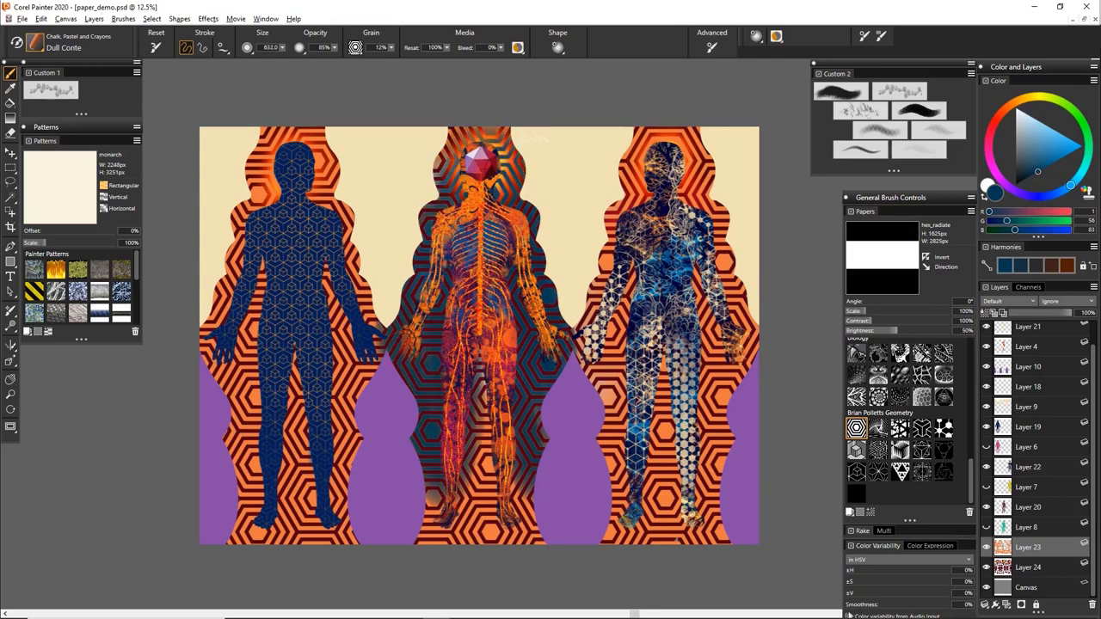
mouse_move(486, 430)
mouse_down()
mouse_move(466, 531)
mouse_move(525, 521)
mouse_move(535, 538)
mouse_move(546, 434)
mouse_move(577, 340)
mouse_up()
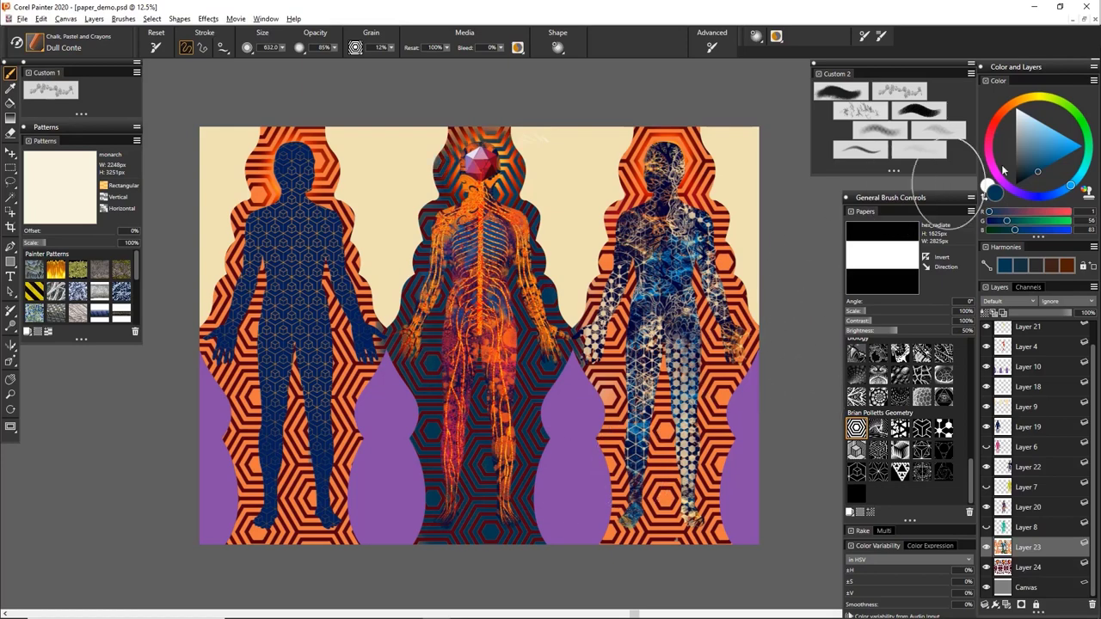
On Layer 24, paint a light blue glow (R 52, G 176, B 240) around the middle figure and the right figure's legs.
click(1040, 167)
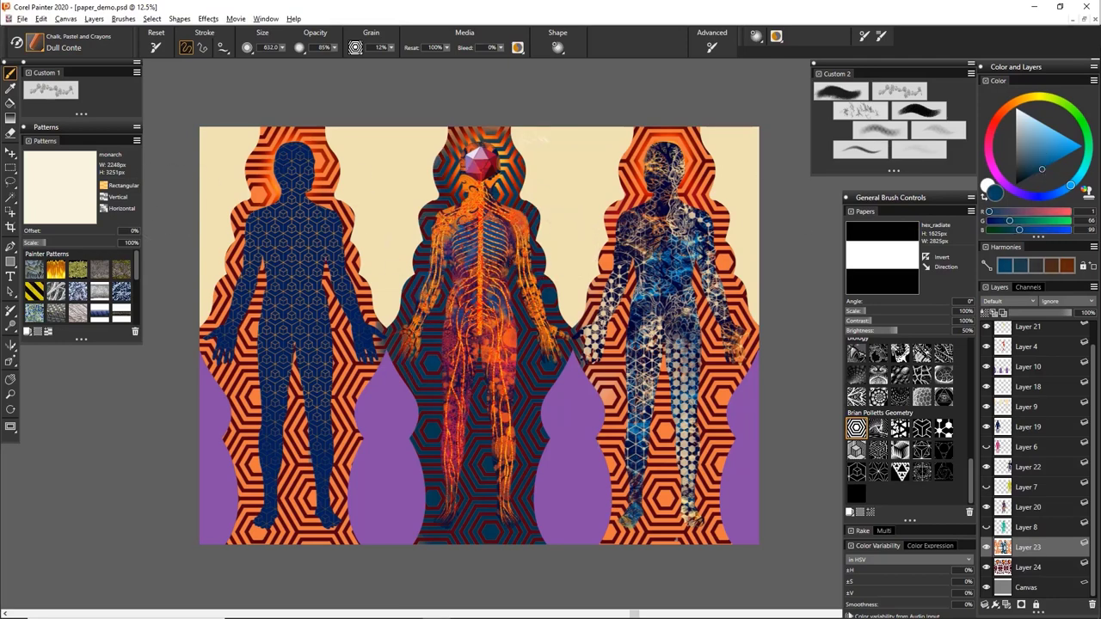
click(1026, 567)
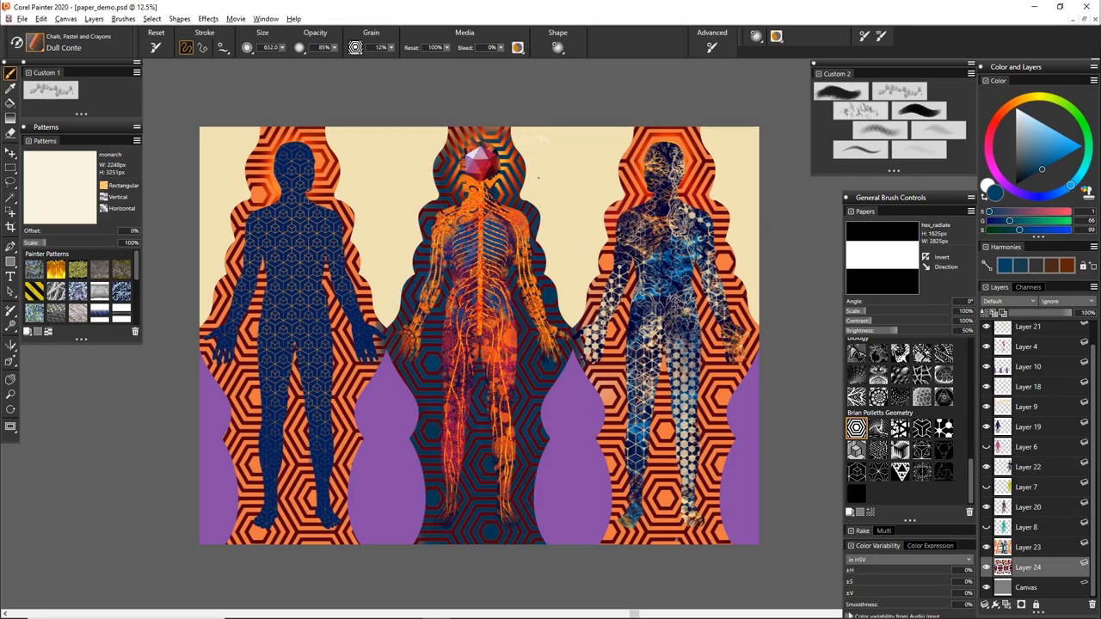
click(912, 151)
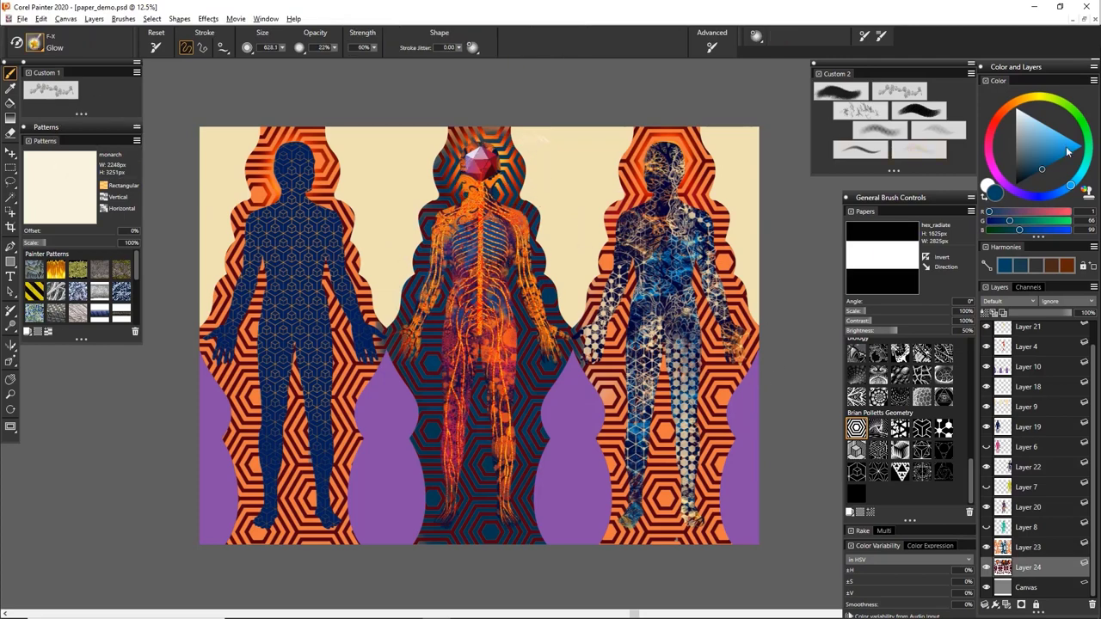
click(1065, 140)
mouse_move(542, 236)
mouse_down()
mouse_move(516, 297)
mouse_move(525, 344)
mouse_move(426, 362)
mouse_up()
mouse_move(516, 361)
mouse_down()
mouse_move(499, 490)
mouse_move(507, 534)
mouse_move(481, 465)
mouse_move(430, 405)
mouse_move(516, 301)
mouse_move(430, 228)
mouse_move(508, 150)
mouse_move(456, 137)
mouse_move(525, 267)
mouse_up()
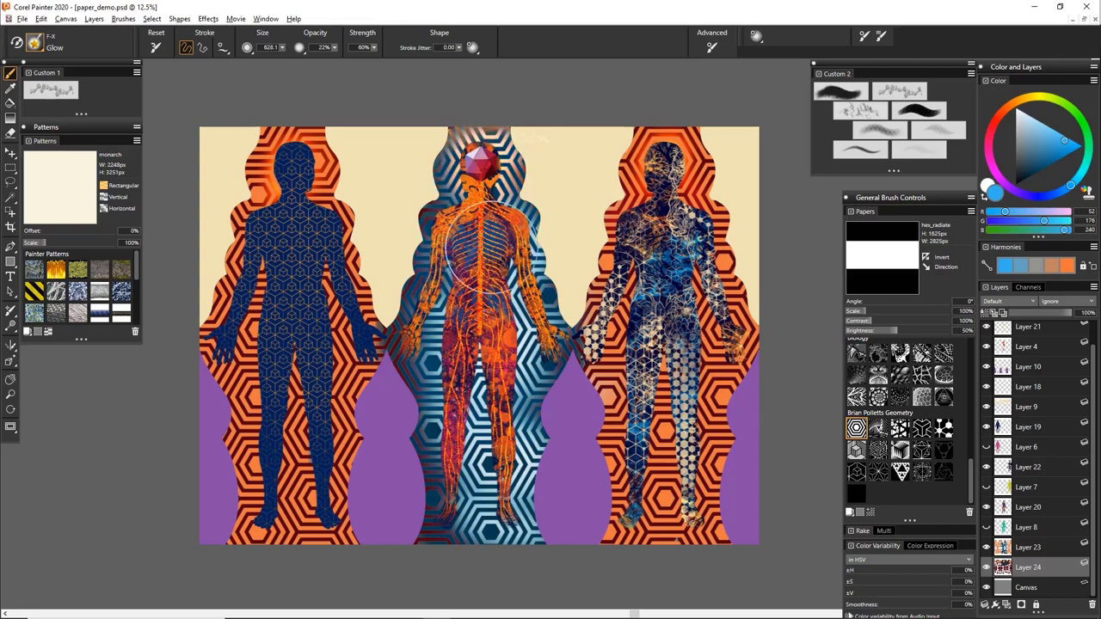
key(ctrl+z)
mouse_move(527, 215)
mouse_down()
mouse_move(417, 274)
mouse_move(523, 323)
mouse_move(426, 366)
mouse_move(529, 439)
mouse_up()
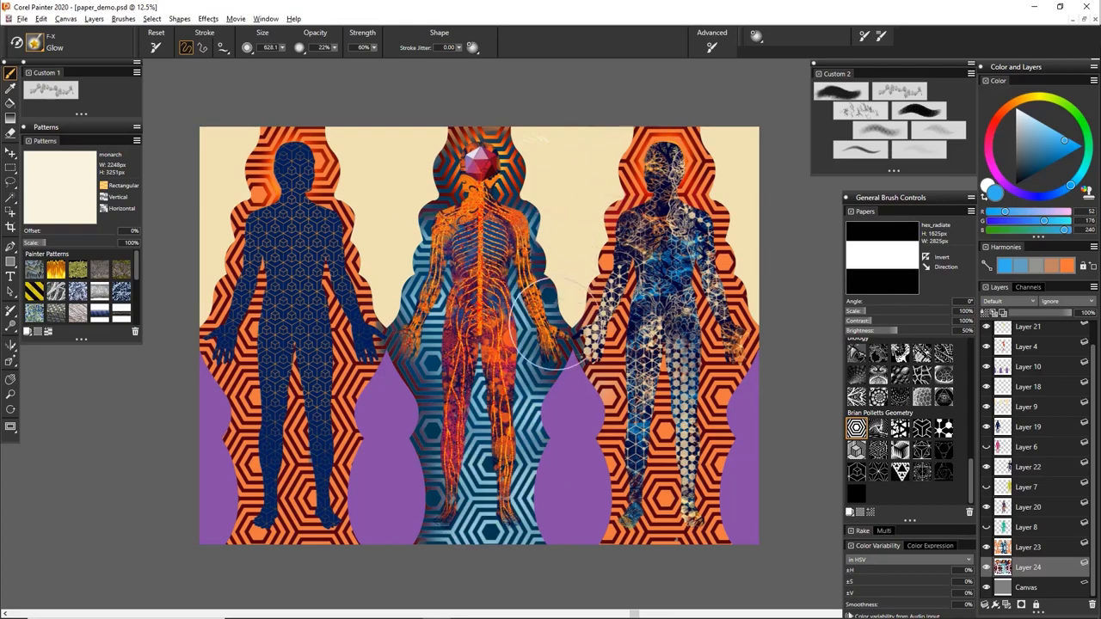
mouse_move(560, 348)
mouse_down()
mouse_move(680, 482)
mouse_move(665, 526)
mouse_up()
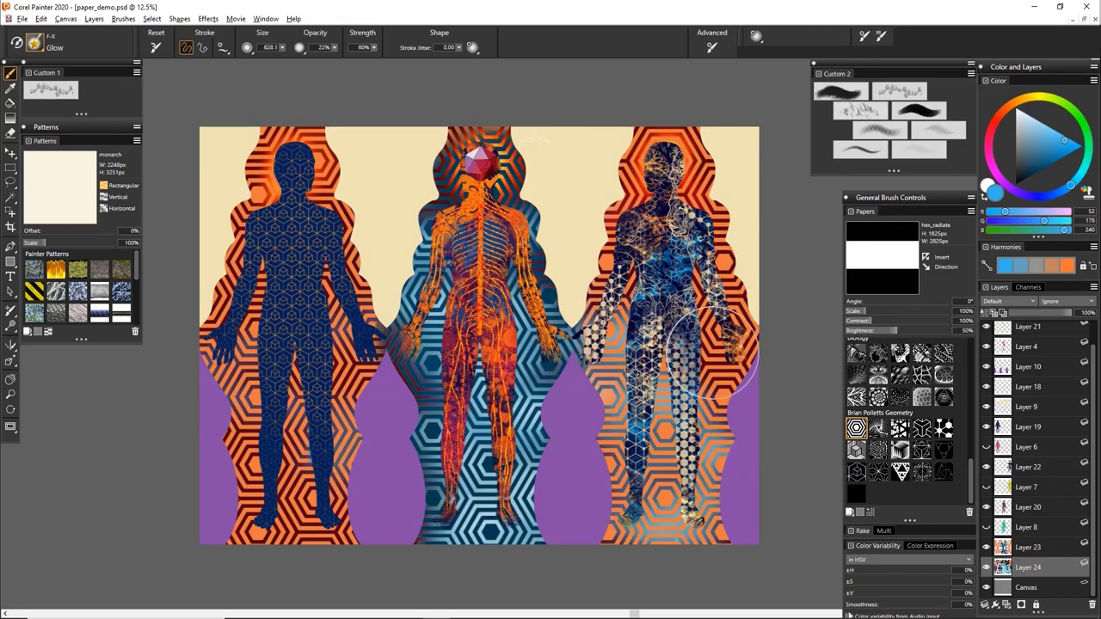
Load Layer 9's cream areas as a selection on a new layer and choose the mandel paper in very dark blue (R 1, G 24, B 35).
scroll(1036, 453, up, 1)
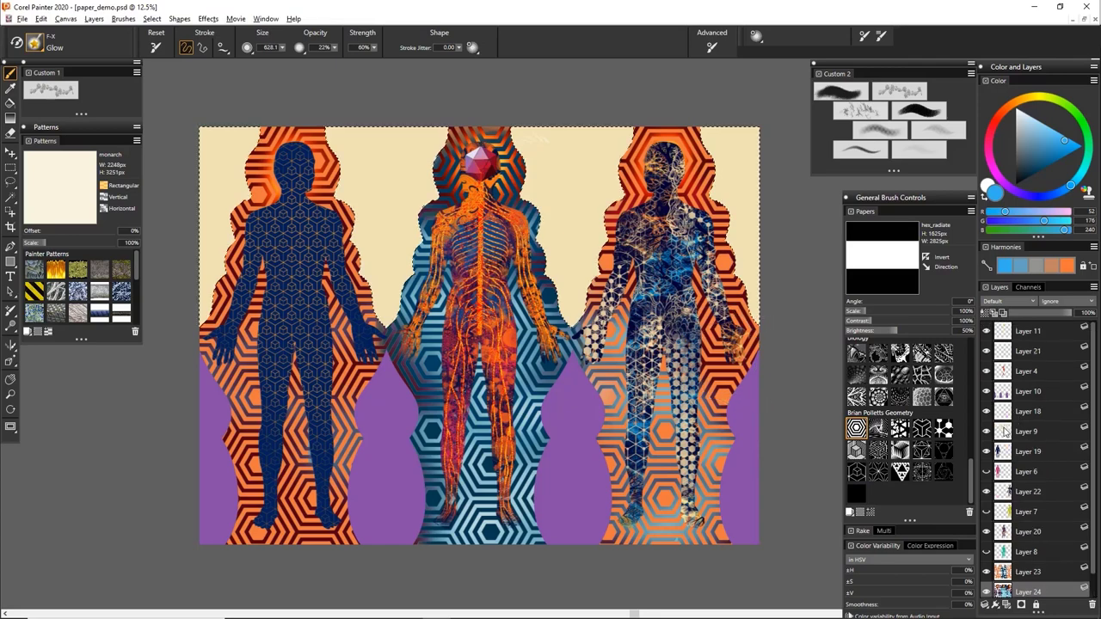
click(1004, 430)
click(986, 431)
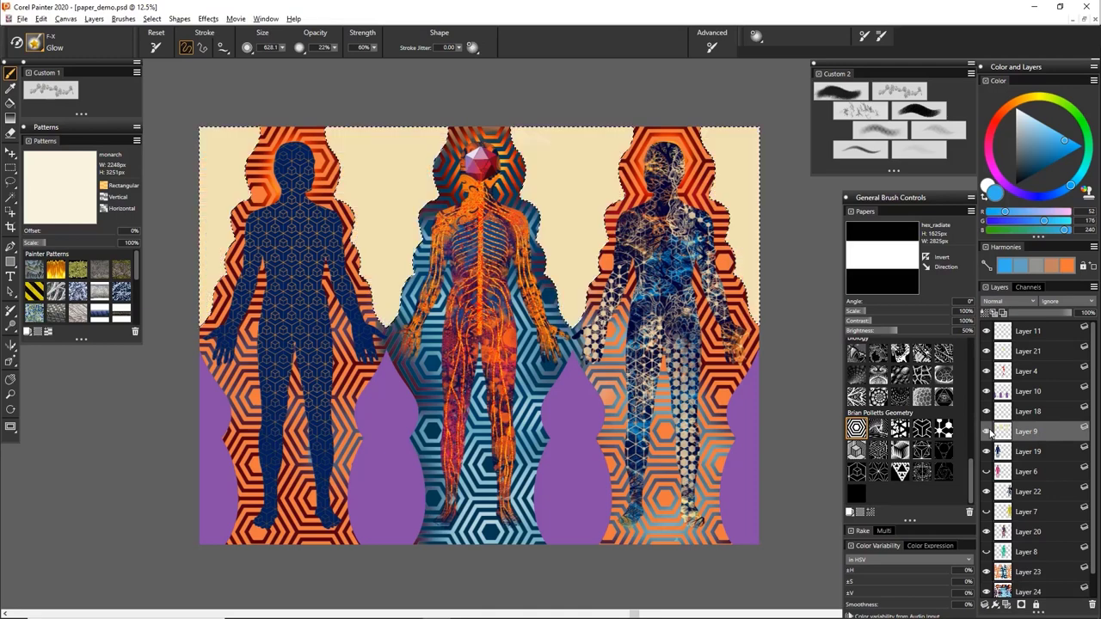
click(1009, 608)
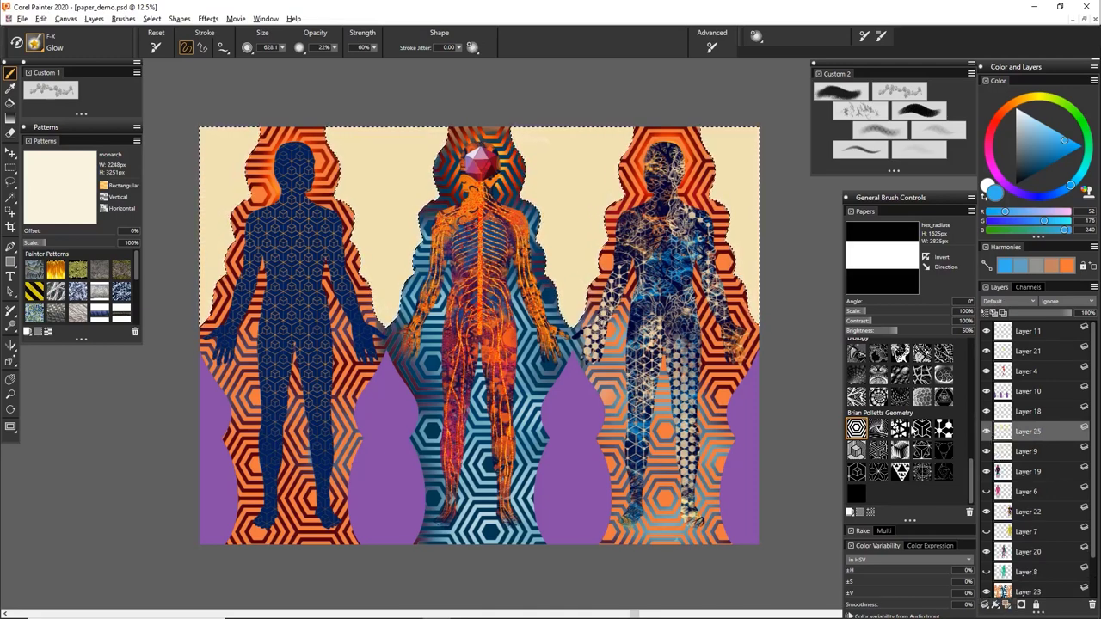
click(878, 375)
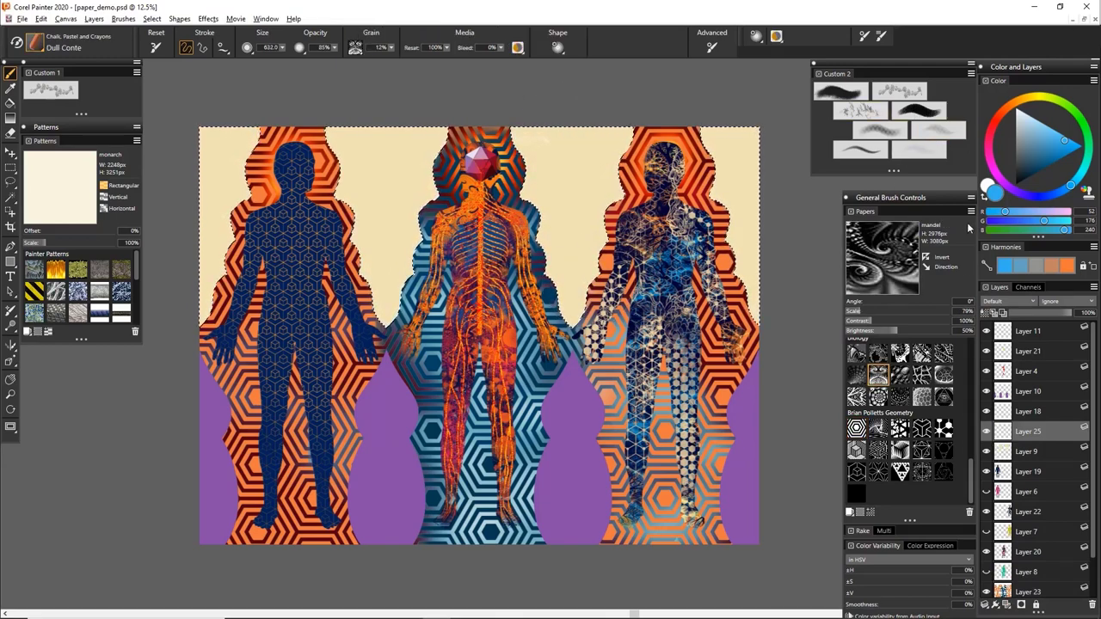
mouse_move(1028, 162)
mouse_down()
mouse_move(1040, 191)
mouse_move(1036, 207)
mouse_move(1023, 205)
mouse_up()
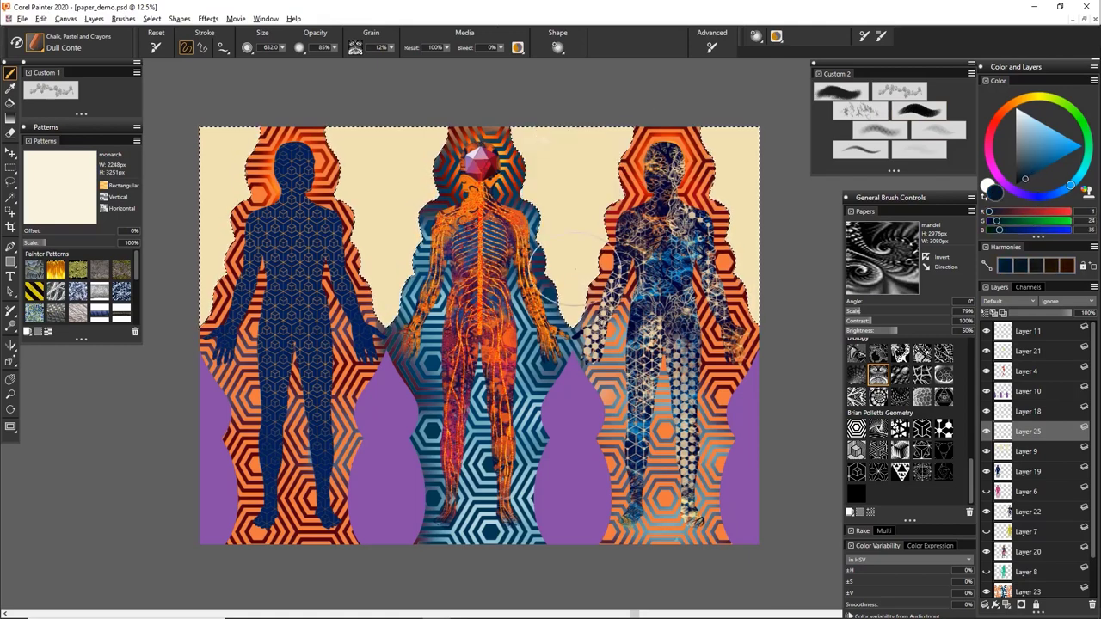
Try the mandel texture on the cream areas at 79% and 46% scale, undoing each test.
drag(543, 111, 554, 107)
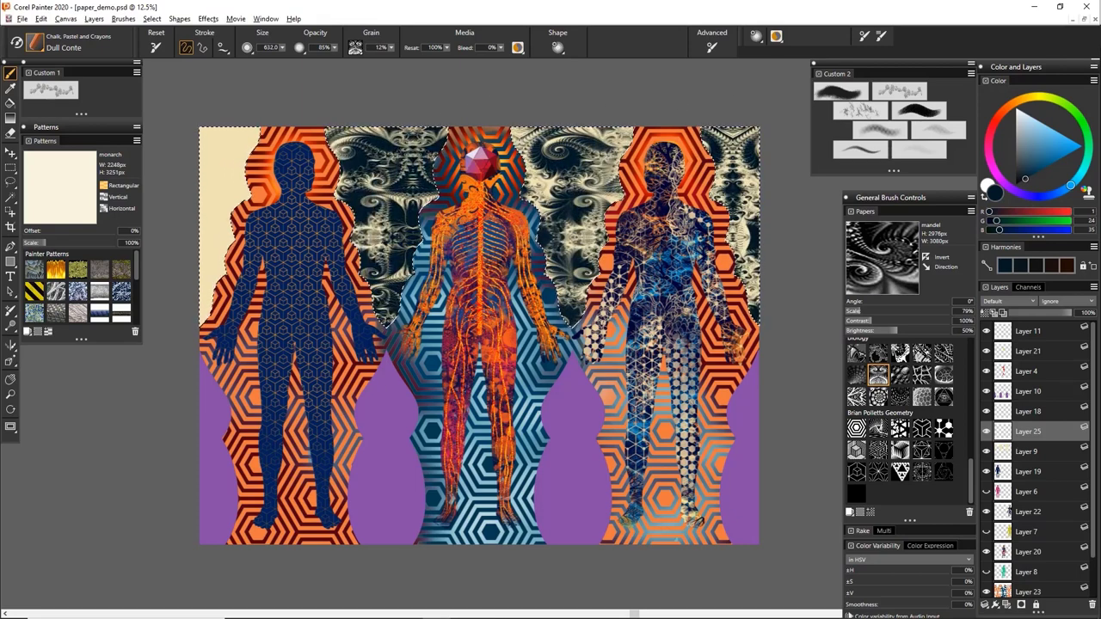
key(ctrl+z)
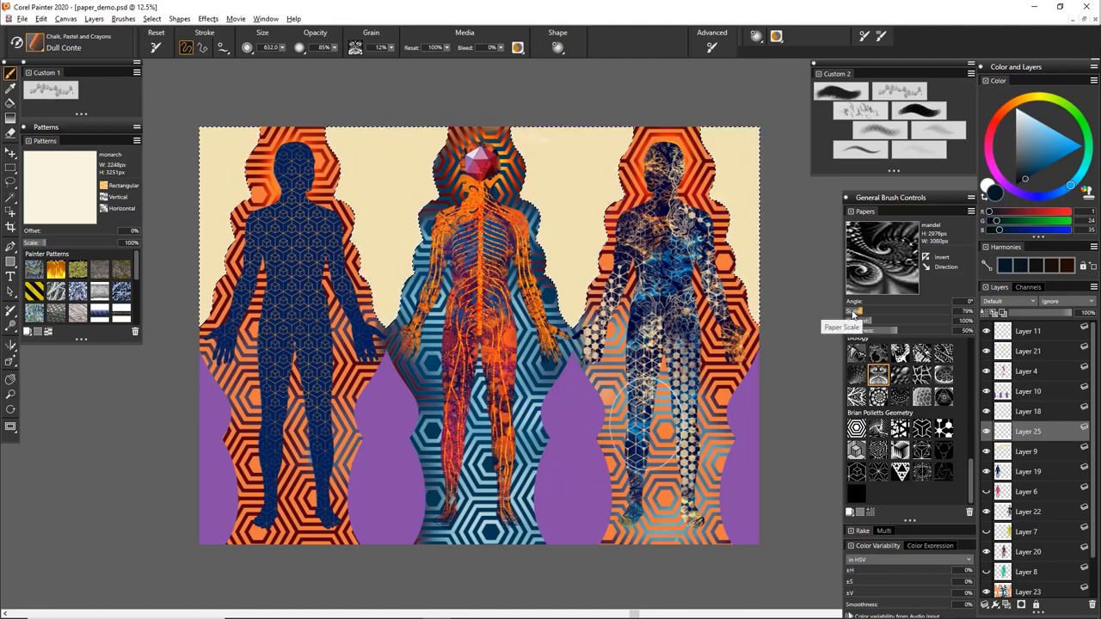
click(851, 311)
drag(405, 314, 504, 129)
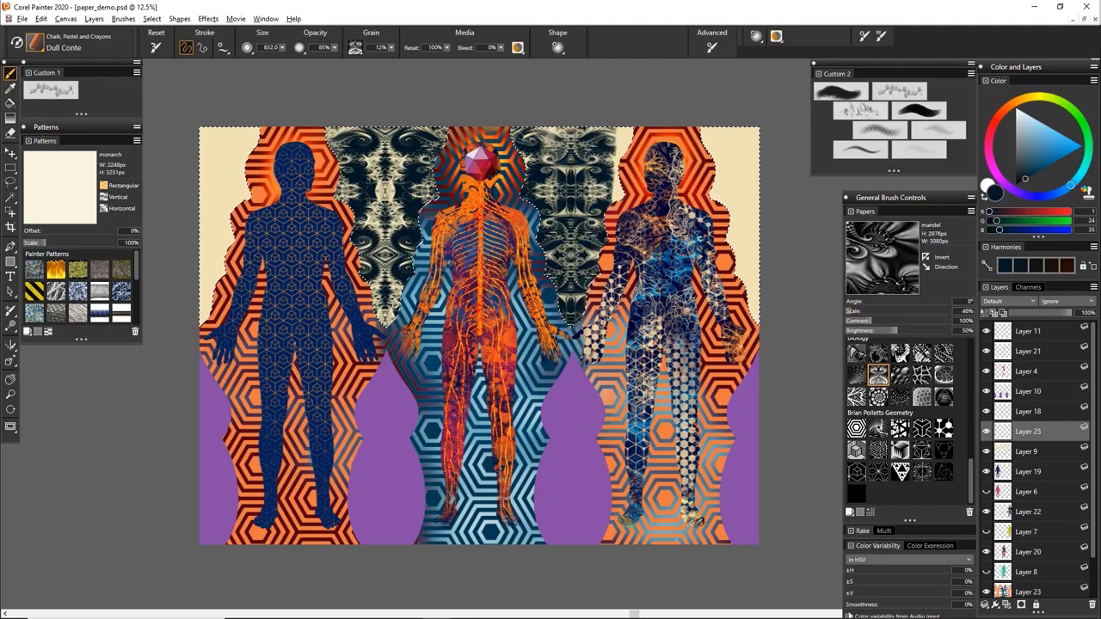
key(ctrl+z)
Set the paper scale to 93% and paint the mandel texture across all selected cream areas.
click(865, 312)
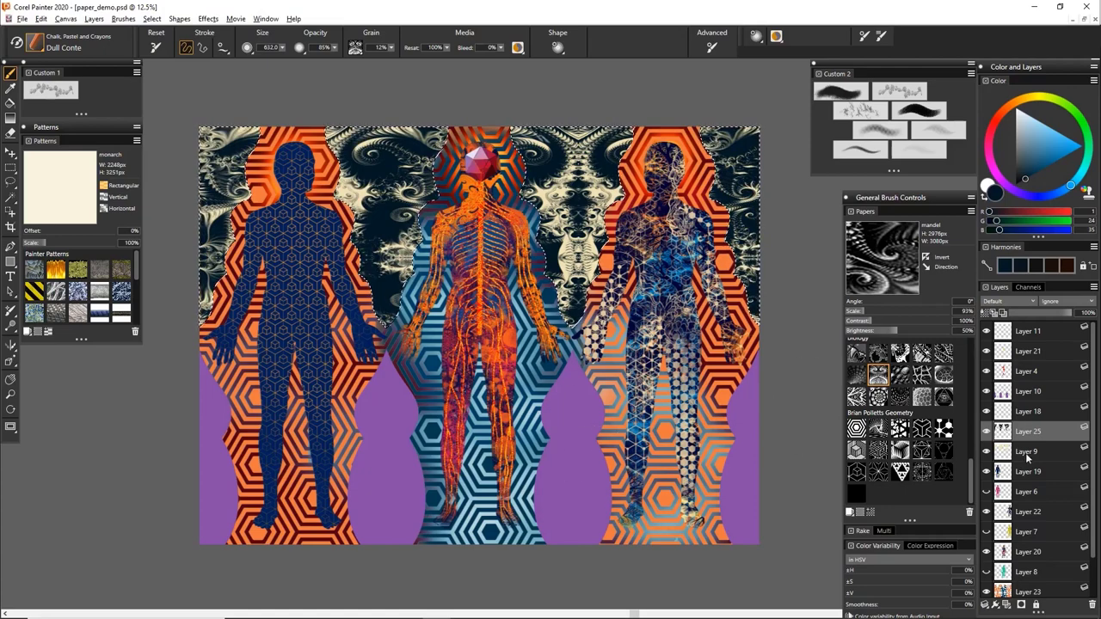
Fill the mandel gaps on a new layer with inverted texture in orange-red (RGB 255, 58, 32) and glow it with dark red (147, 18, 1).
click(1036, 456)
click(1008, 604)
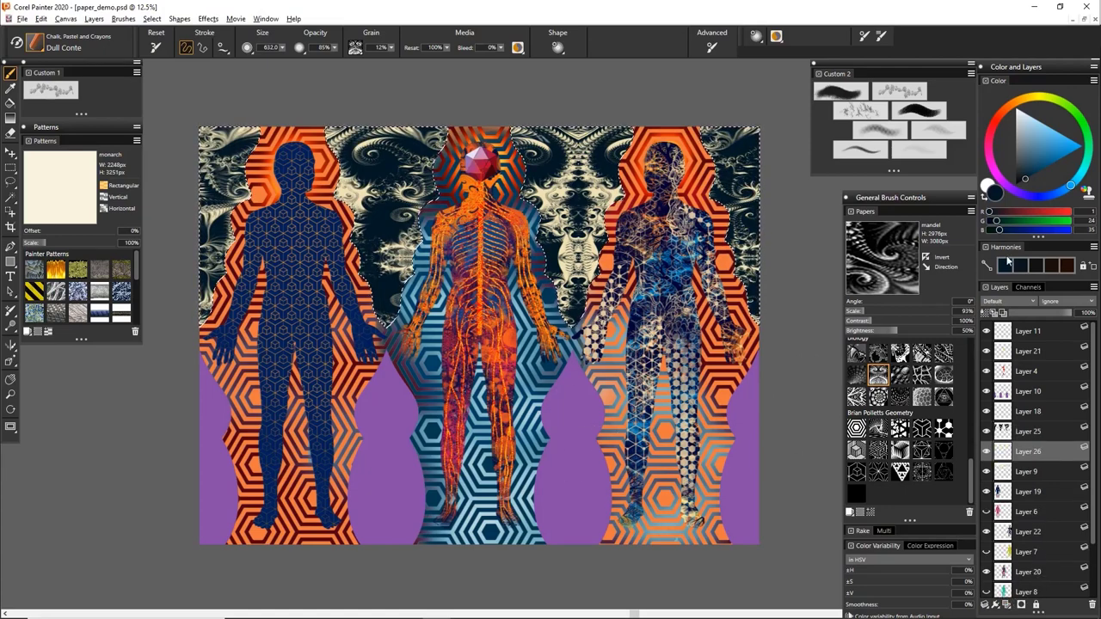
click(1003, 120)
click(1064, 156)
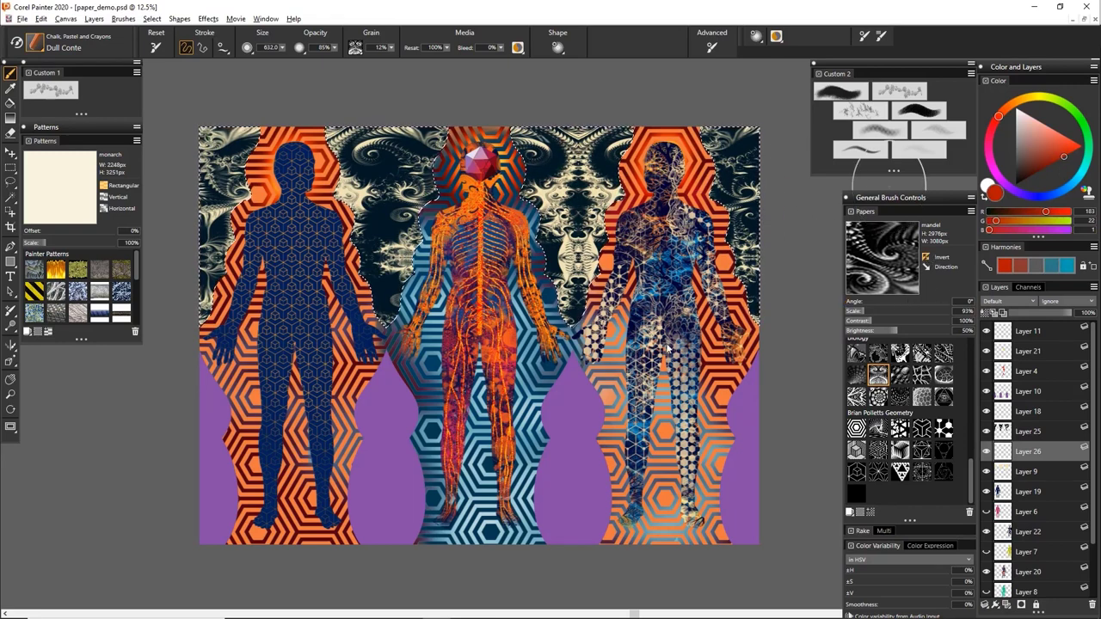
click(926, 258)
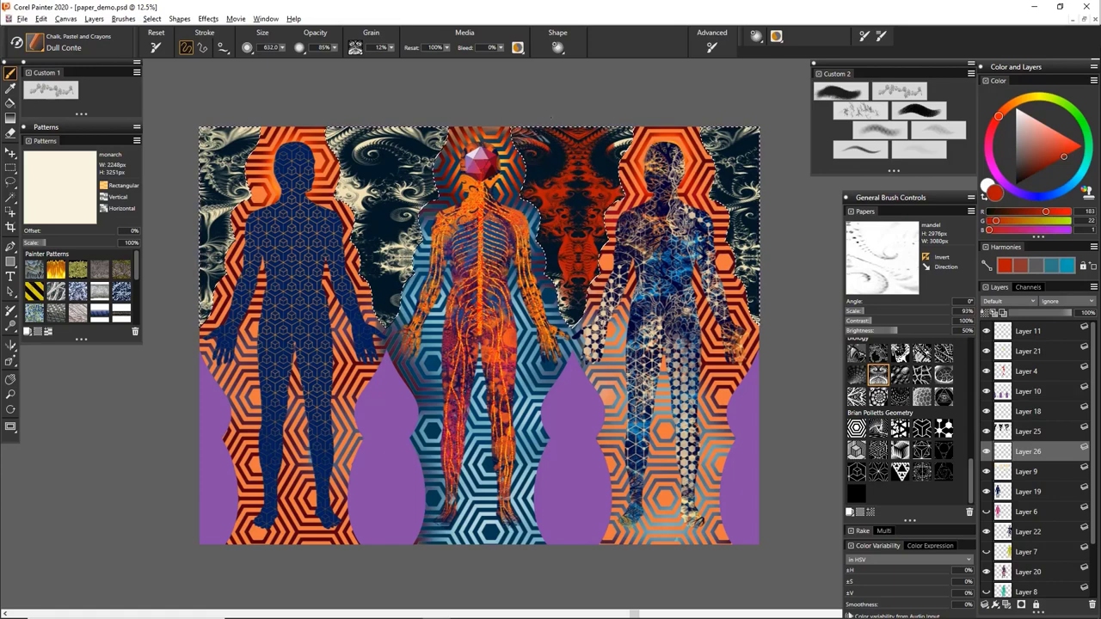
click(1074, 141)
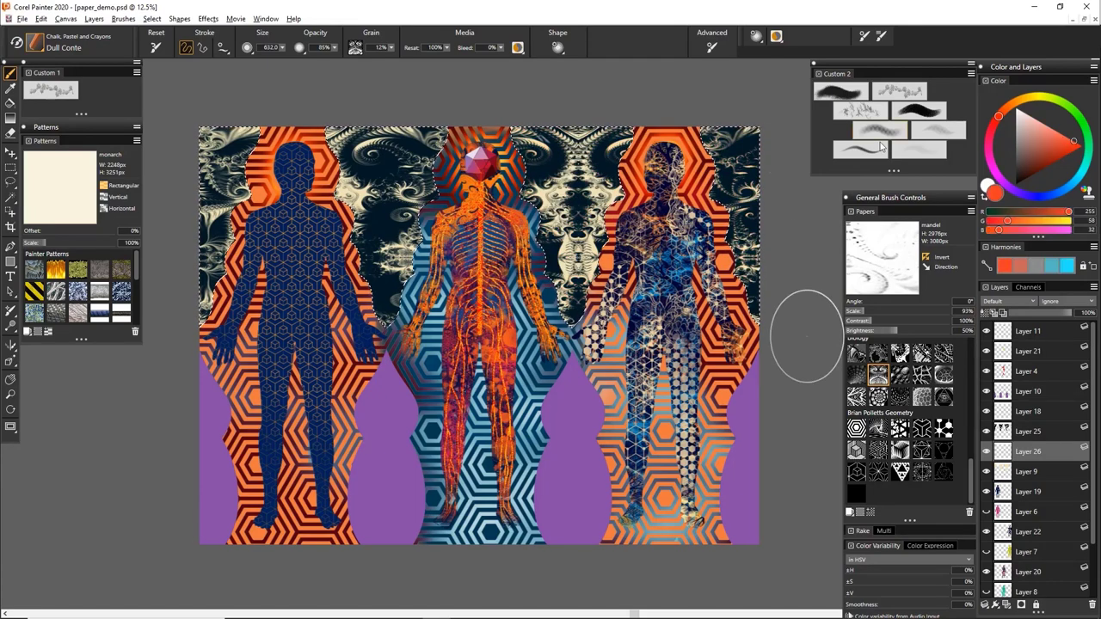
drag(750, 140, 722, 143)
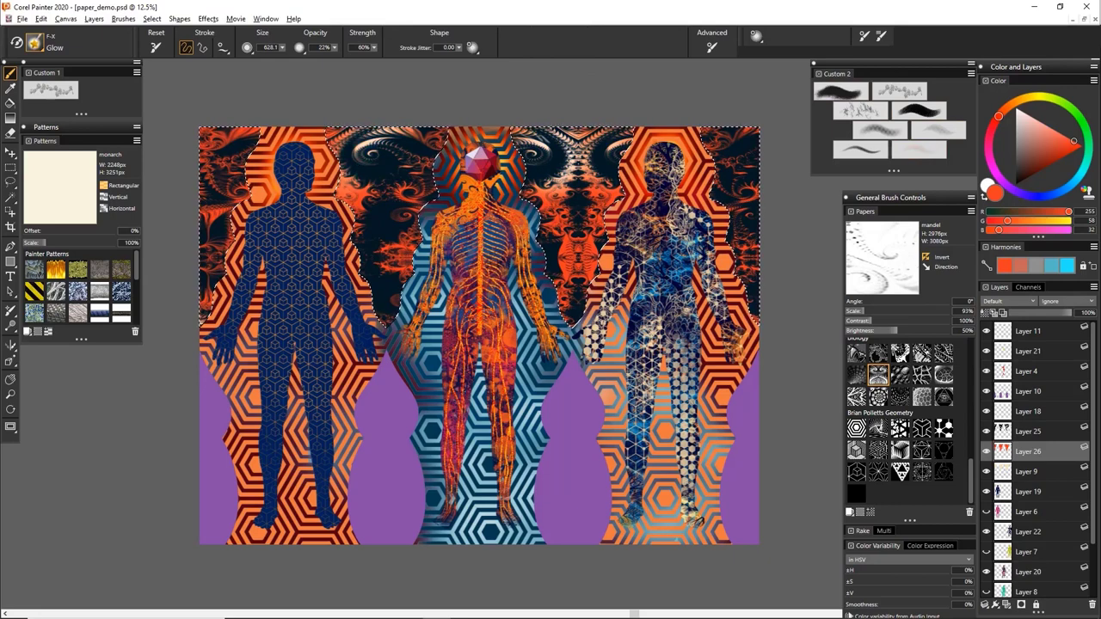
click(1055, 162)
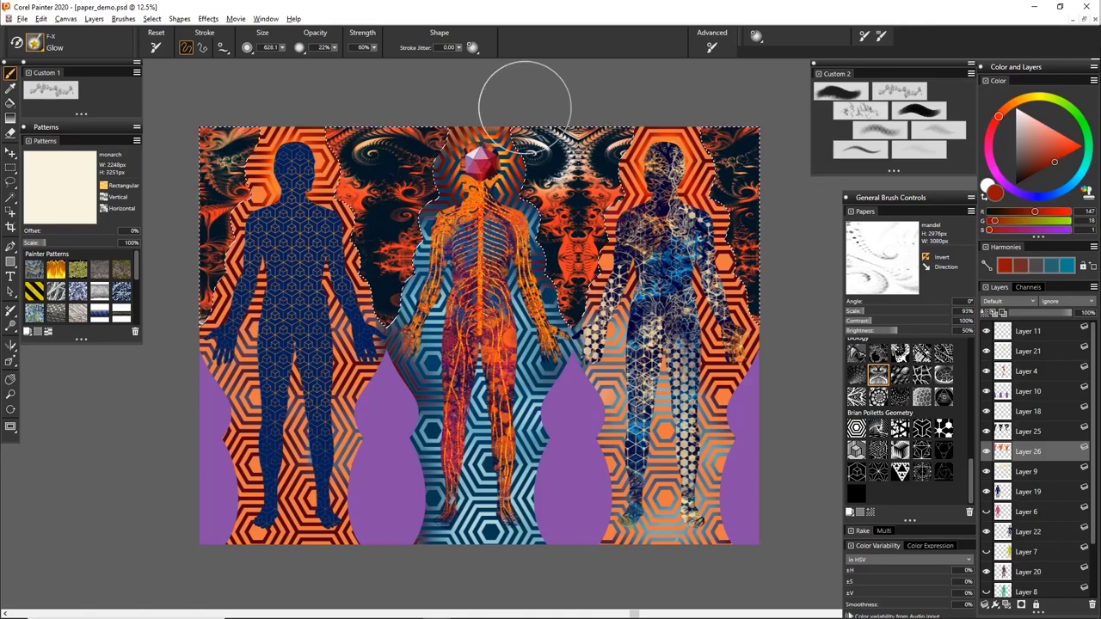
Load only Layer 10's purple areas as a selection, add a new layer above it and hide Layer 10.
ctrl+click(1009, 392)
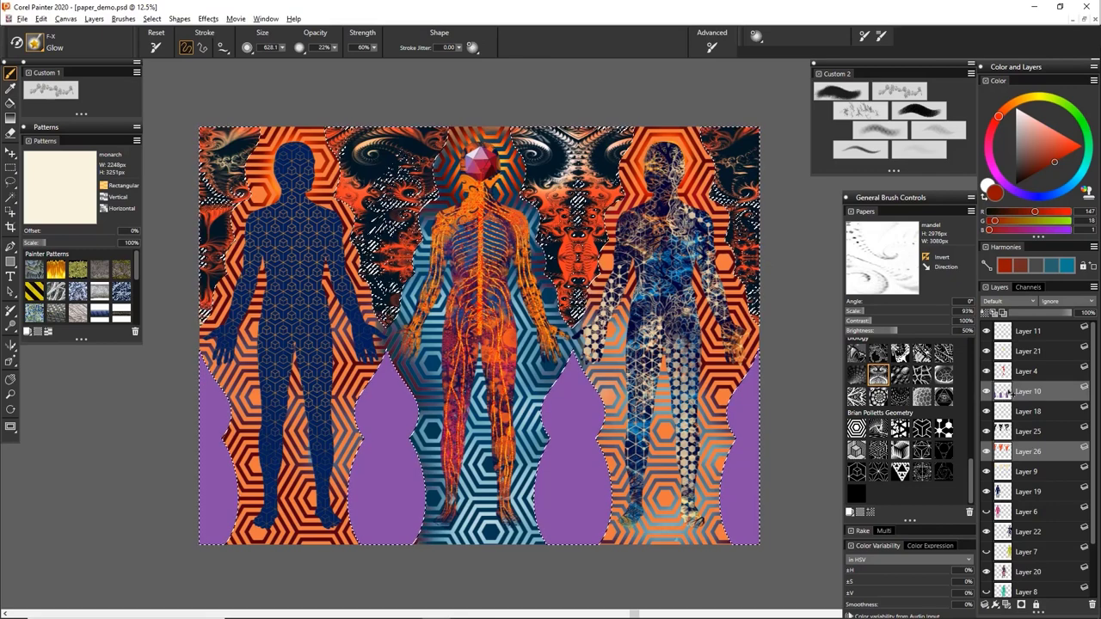
key(ctrl+d)
click(1044, 392)
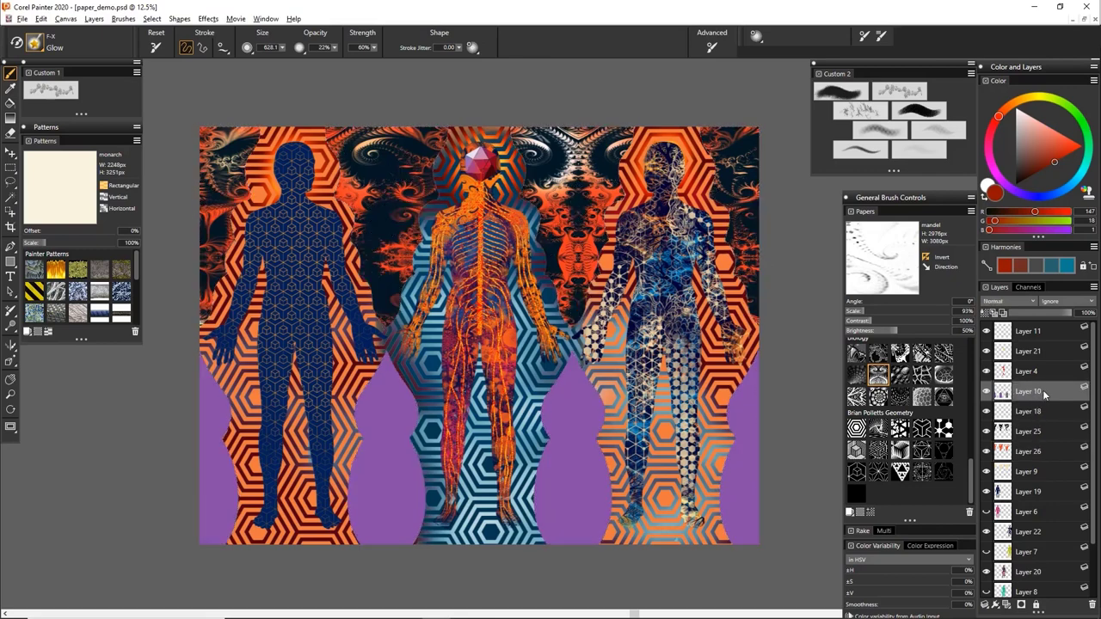
ctrl+click(1008, 392)
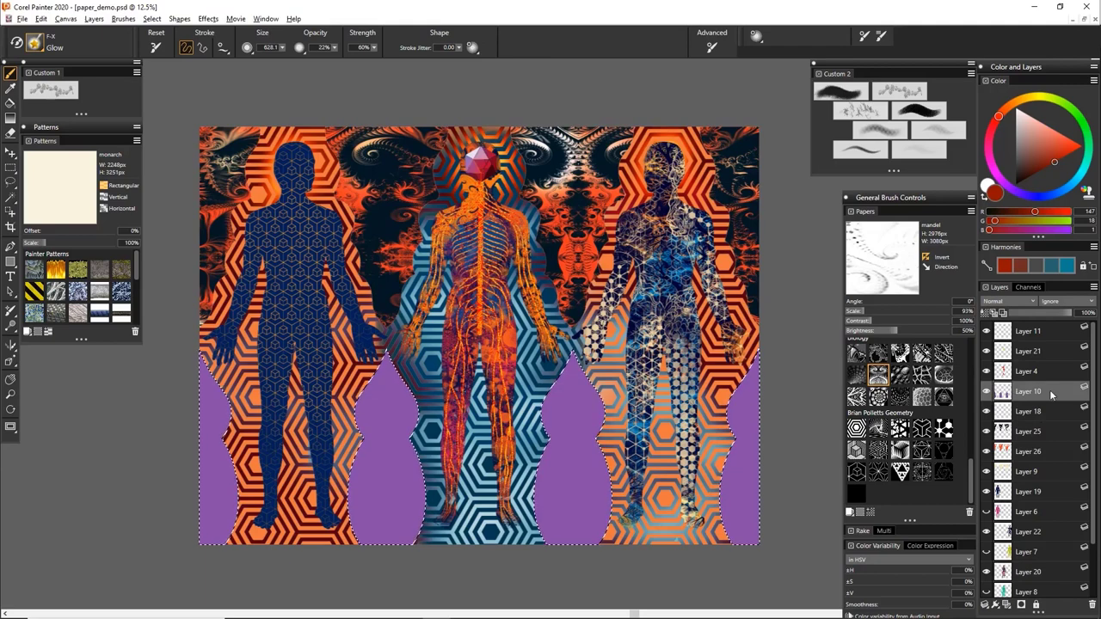
click(1007, 605)
click(987, 411)
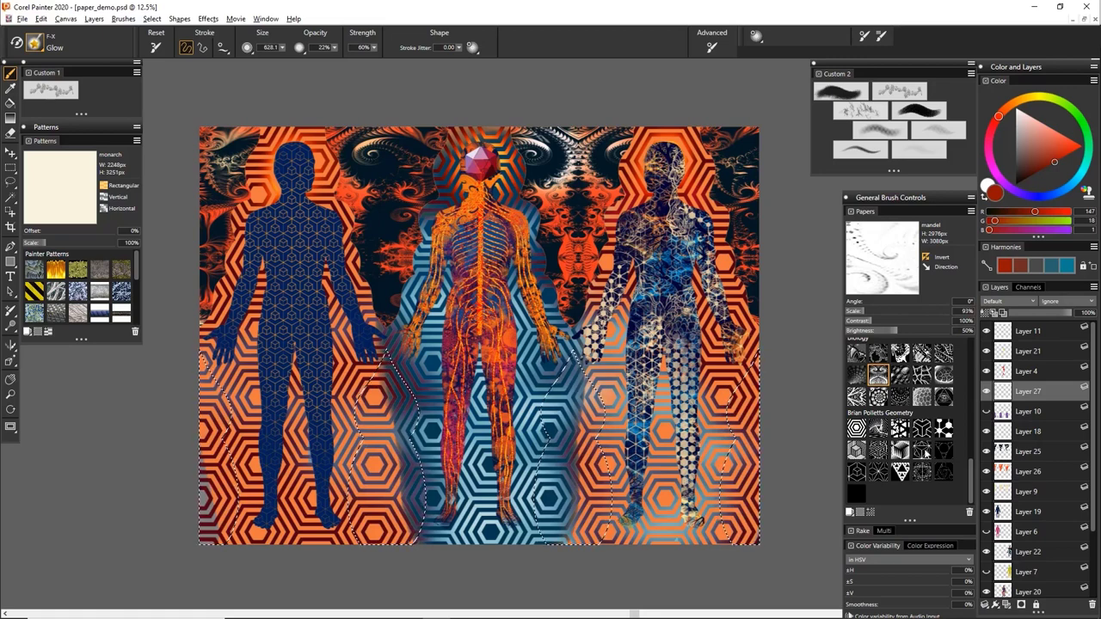
Paint star_geo texture at 37% scale in dark red-brown (R 61, G 8, B 1) across the selected lower background areas.
drag(745, 393, 745, 473)
key(ctrl+z)
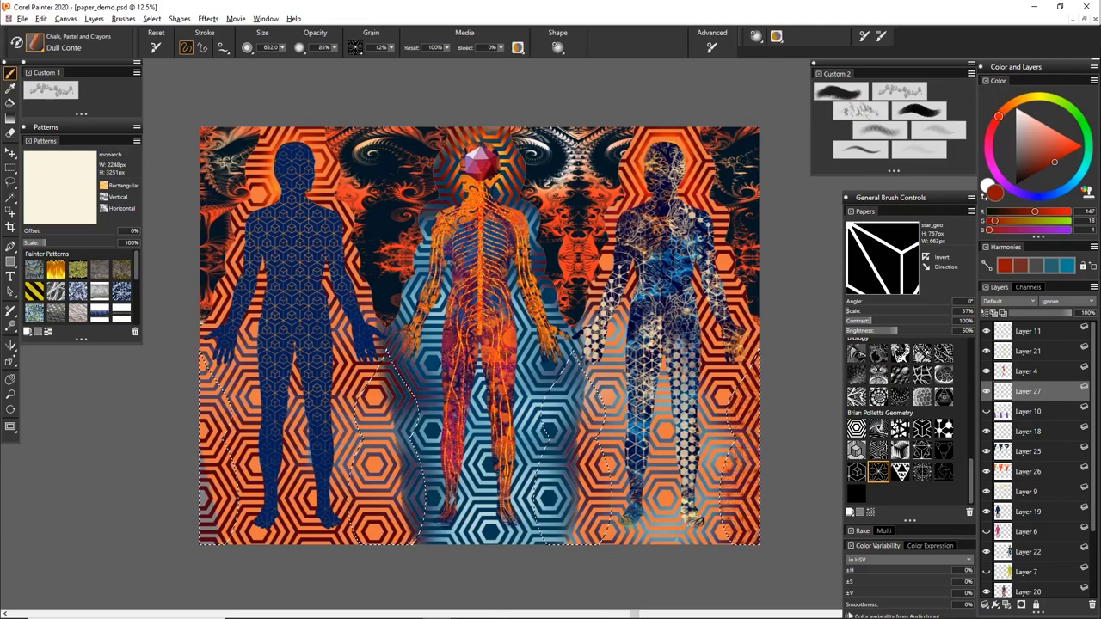
click(1033, 176)
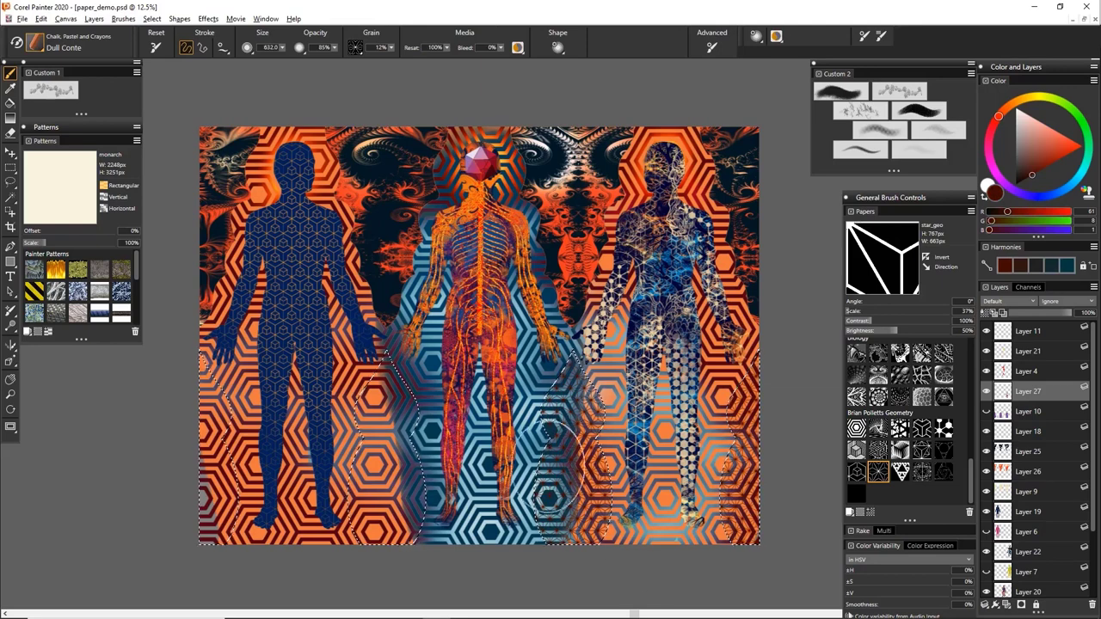
drag(391, 370, 386, 513)
drag(208, 366, 207, 503)
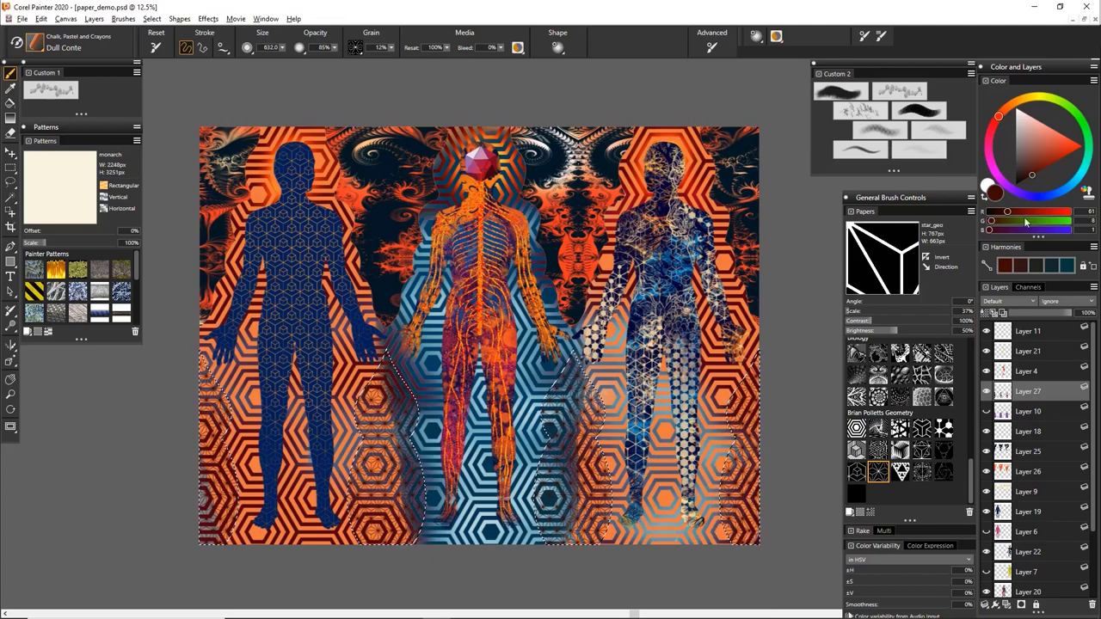
Fill the gaps of the star pattern with inverted star_geo texture, trying blue (R 33, G 164, B 247) and settling on violet (R 93, G 33, B 247).
click(1067, 189)
click(1072, 147)
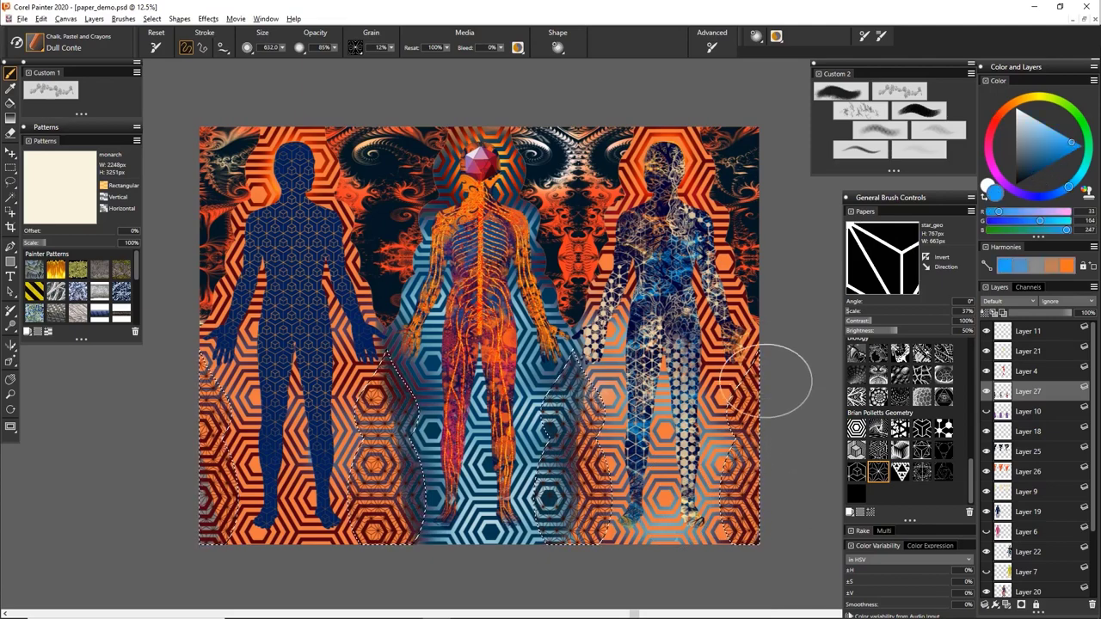
click(927, 258)
drag(795, 422, 799, 373)
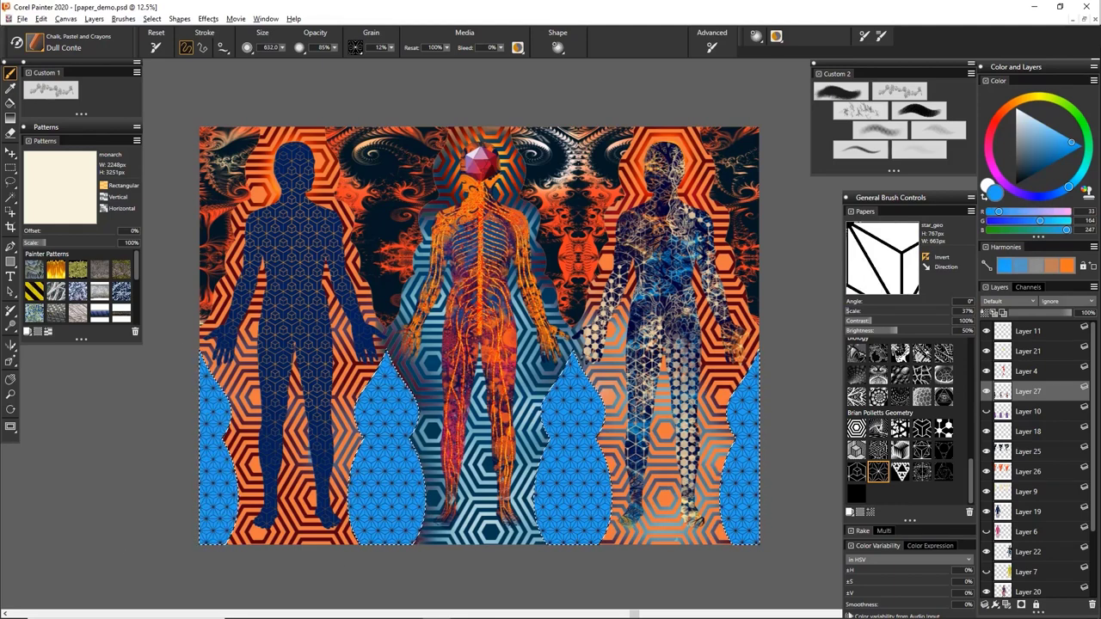
click(1024, 195)
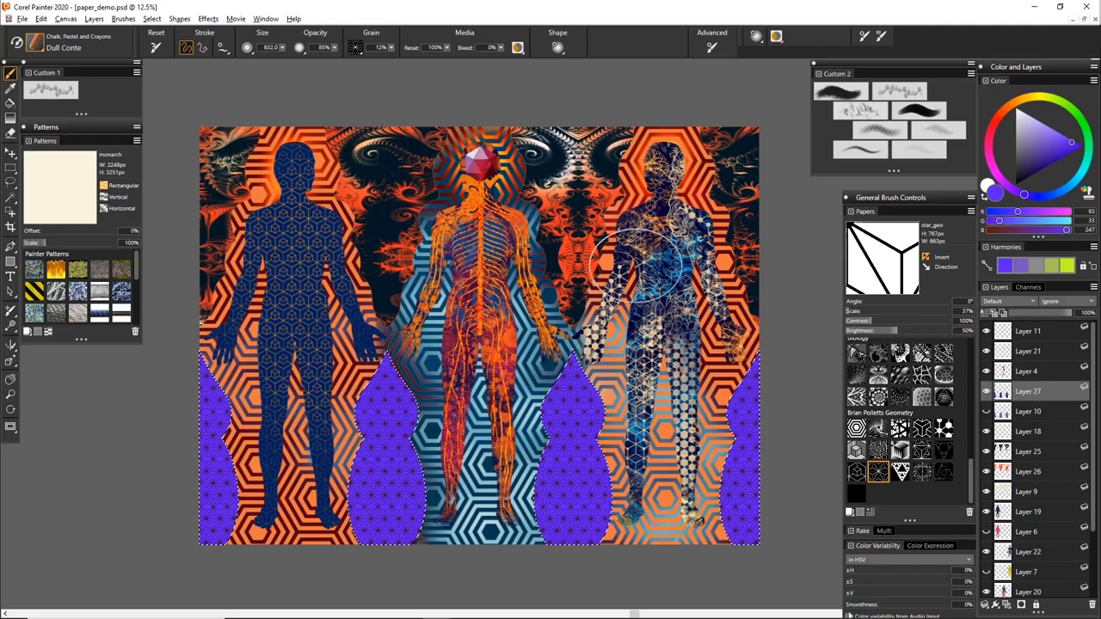
Add a new layer above the violet star pattern layer and set the Dull Conte brush size to 22.6.
drag(611, 275, 597, 334)
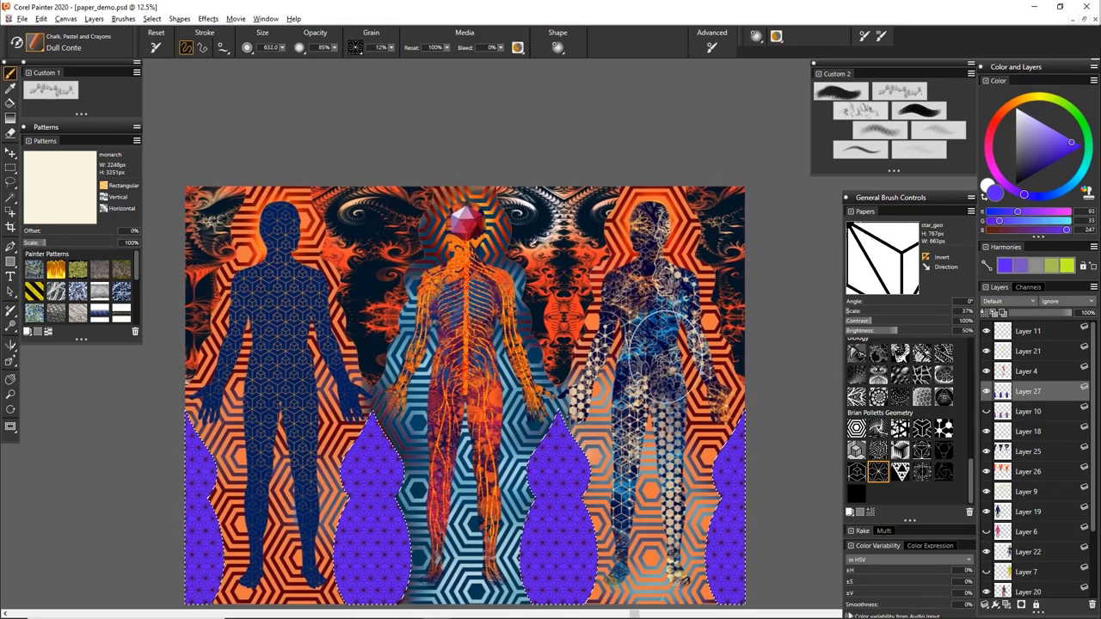
drag(680, 355, 677, 299)
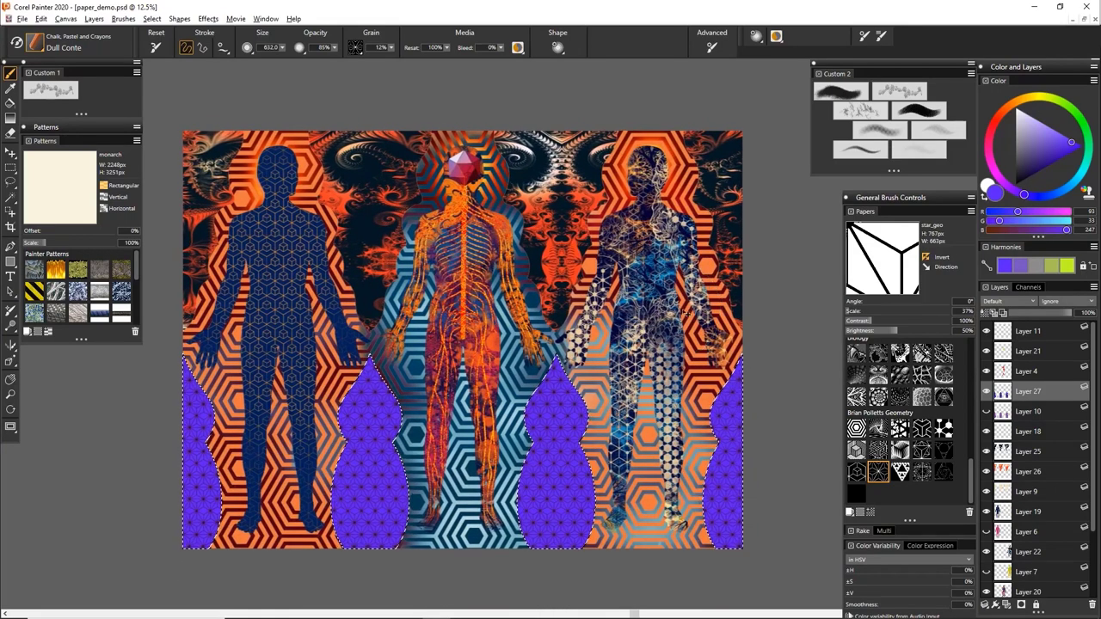
key(ctrl+plus)
drag(454, 128, 534, 275)
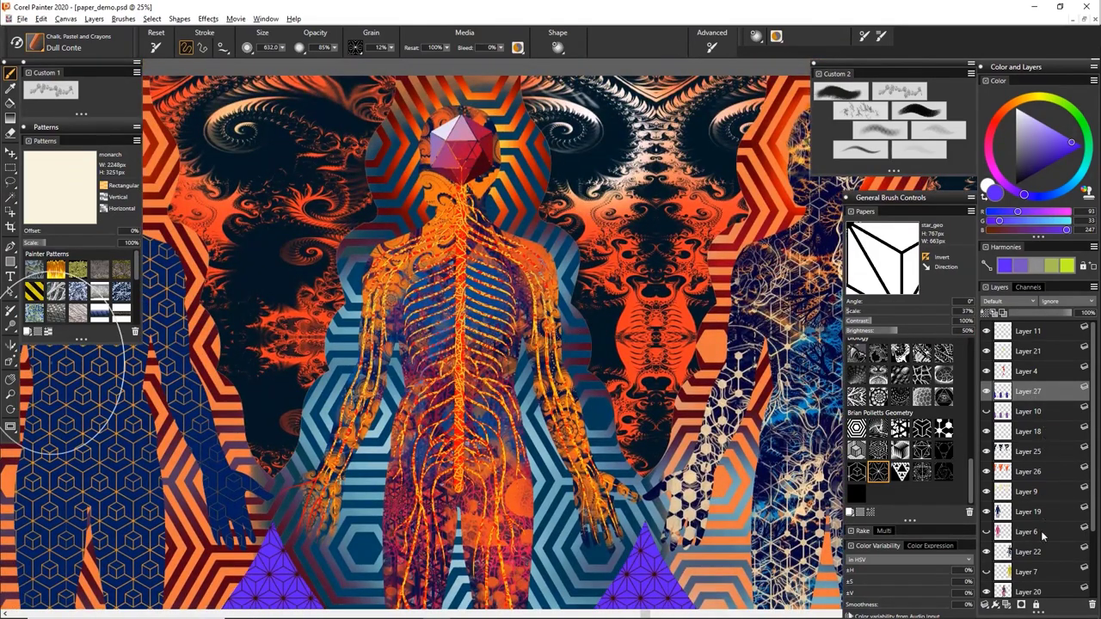
click(1010, 606)
mouse_move(553, 164)
mouse_down()
mouse_move(632, 258)
mouse_move(603, 240)
mouse_up()
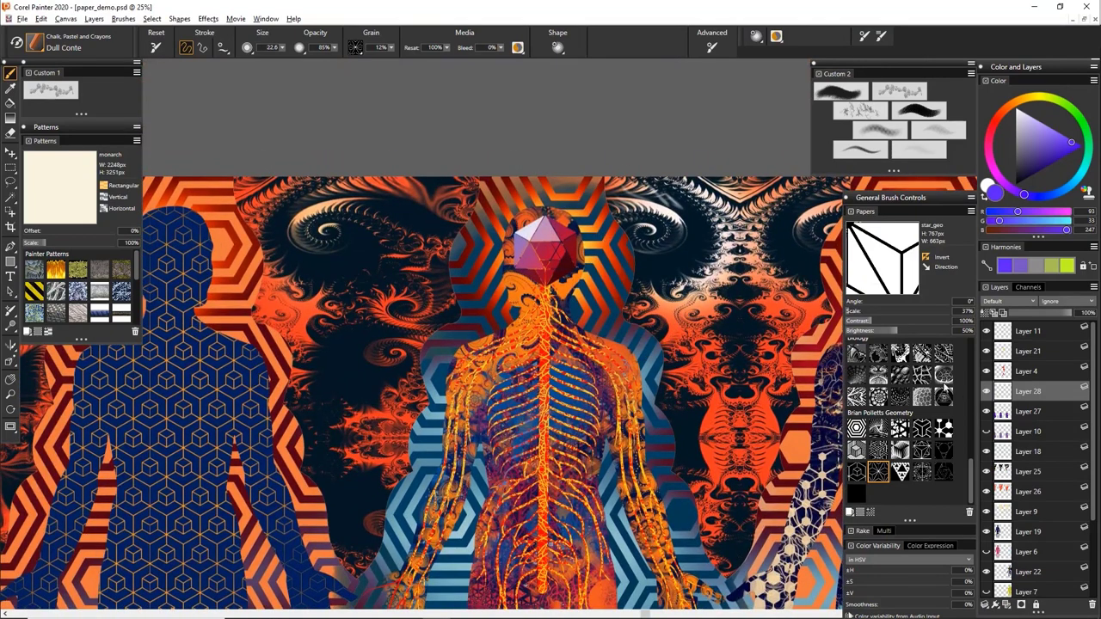
Switch the paper to the nearly plain Thick Handmade Paper and set the brush colour to dark navy (R 13, G 1, B 47).
drag(970, 465, 970, 357)
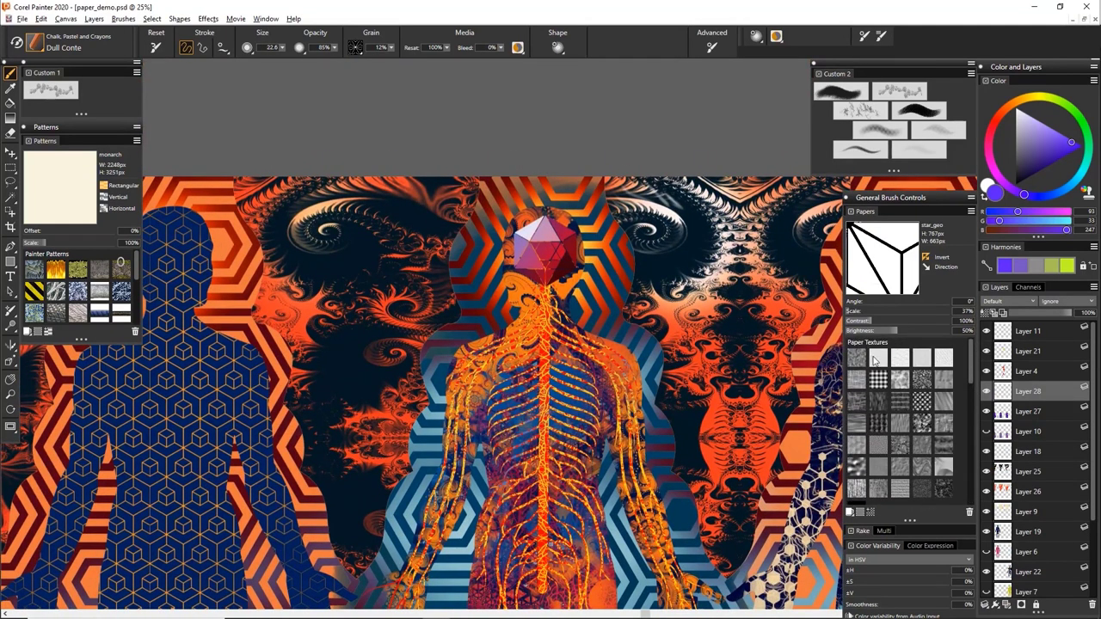
click(878, 349)
drag(1044, 144, 1029, 195)
Outline the crown and front of the central figure's head in dark navy with the Dull Conte brush at size 6.4.
key(ctrl+plus)
key(ctrl+plus)
key(ctrl+plus)
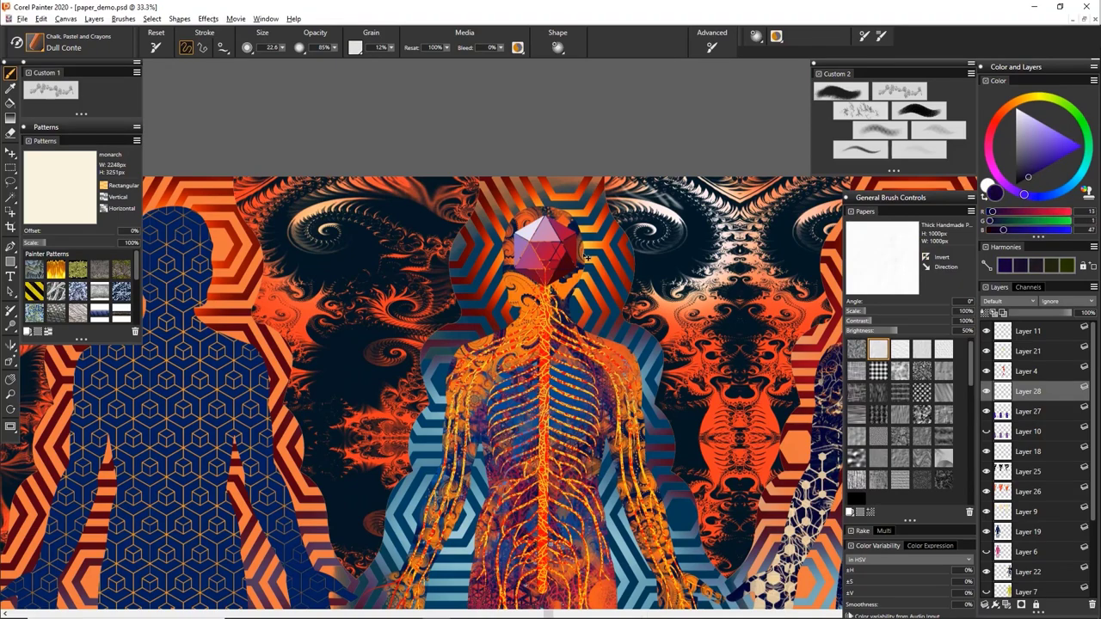
drag(588, 258, 610, 433)
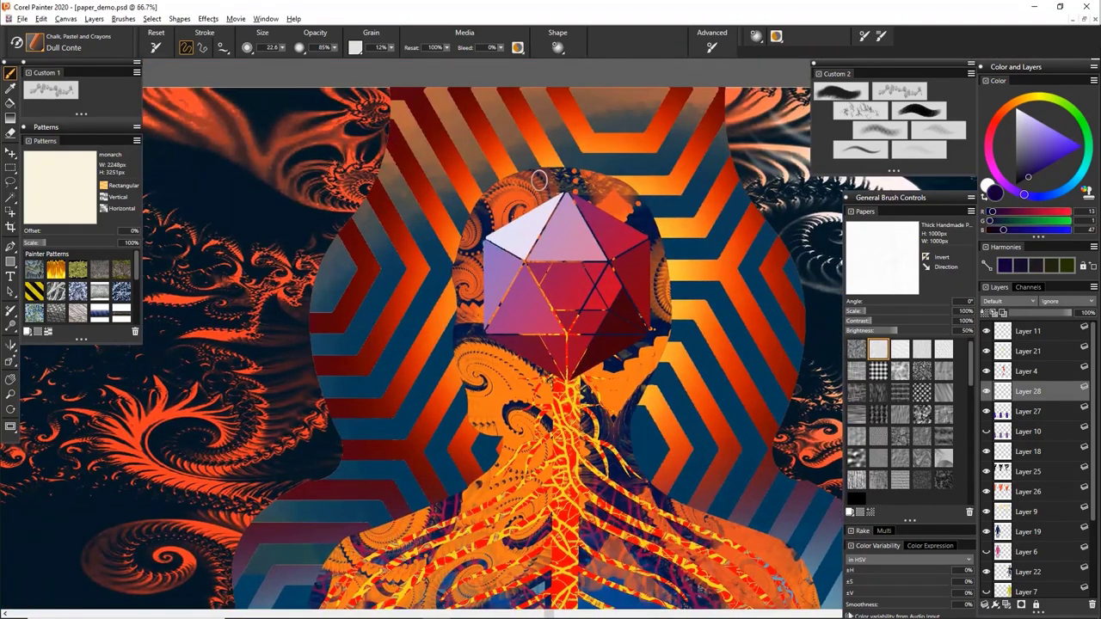
mouse_move(543, 170)
mouse_down()
mouse_move(474, 205)
mouse_move(455, 268)
mouse_up()
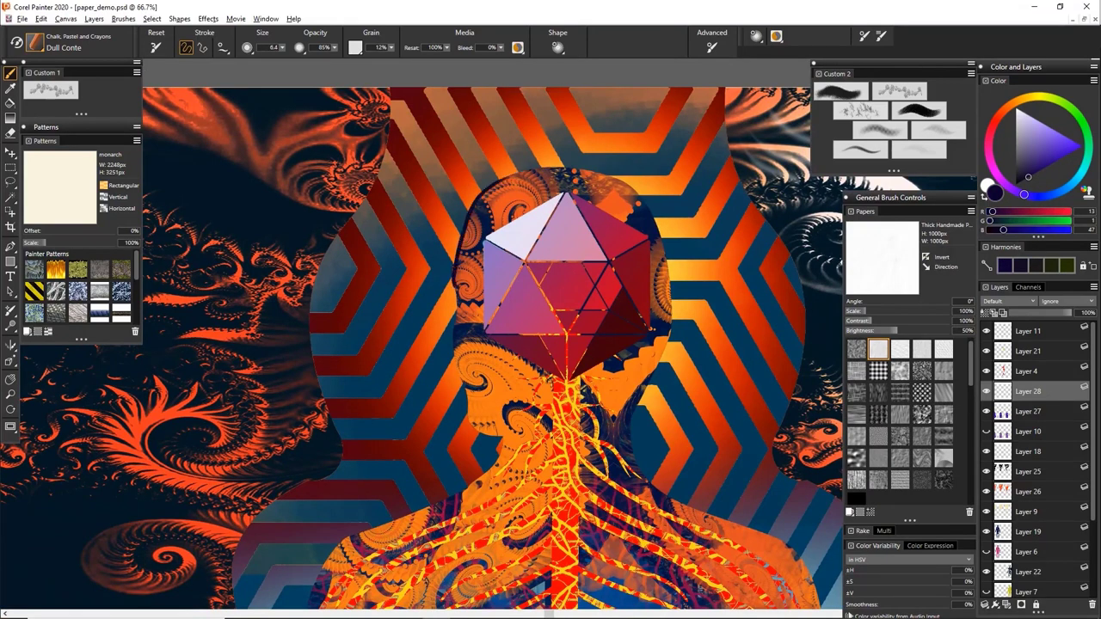
drag(452, 354, 466, 392)
Rotate the canvas for easier strokes and extend the dark navy outline along the figure's neck, shoulder and upper arm, restoring the upright view.
key(e)
mouse_move(486, 430)
mouse_down()
mouse_move(437, 368)
mouse_move(448, 274)
mouse_move(485, 237)
mouse_move(464, 285)
mouse_up()
key(b)
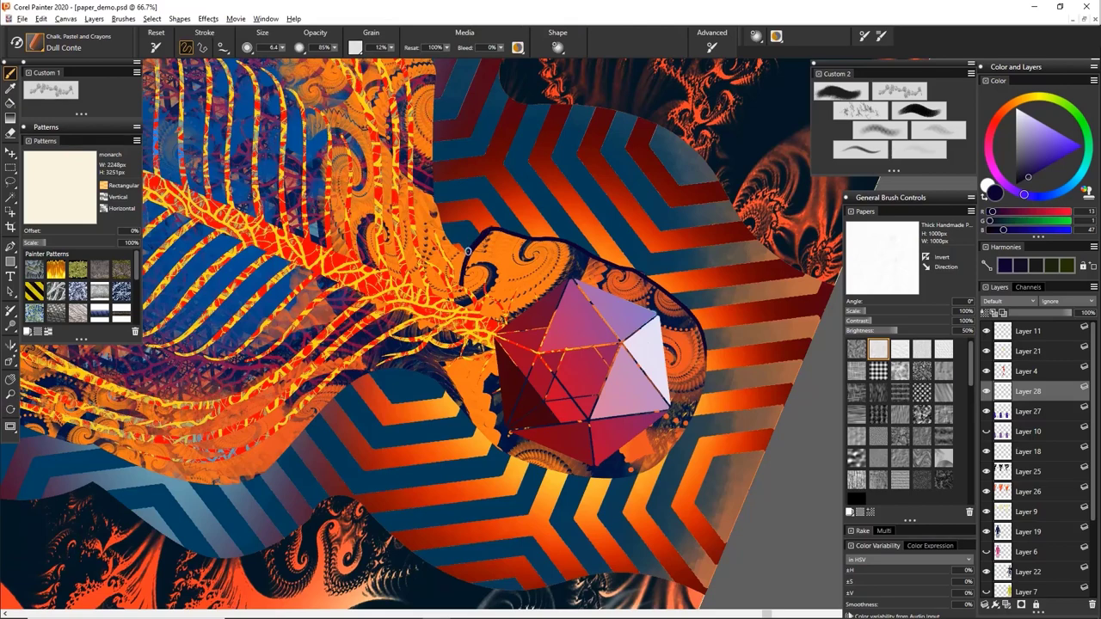
mouse_move(488, 206)
mouse_down()
mouse_move(499, 389)
mouse_move(427, 248)
mouse_move(233, 143)
mouse_up()
key(e)
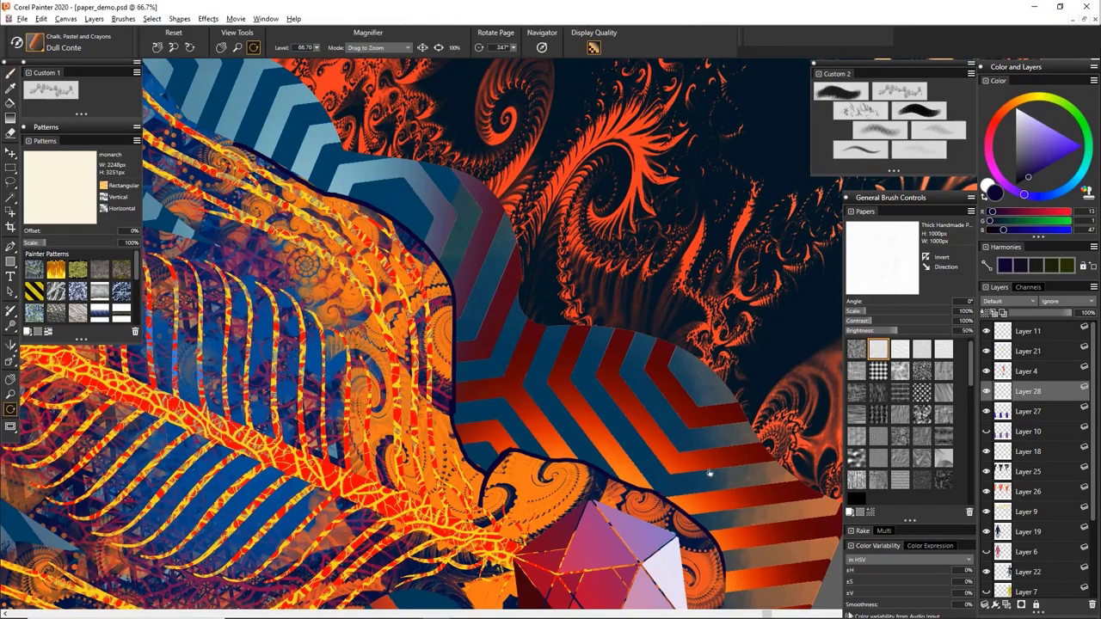
mouse_move(708, 472)
mouse_down()
mouse_move(613, 224)
mouse_move(727, 296)
mouse_up()
key(ctrl+minus)
key(ctrl+minus)
key(ctrl+minus)
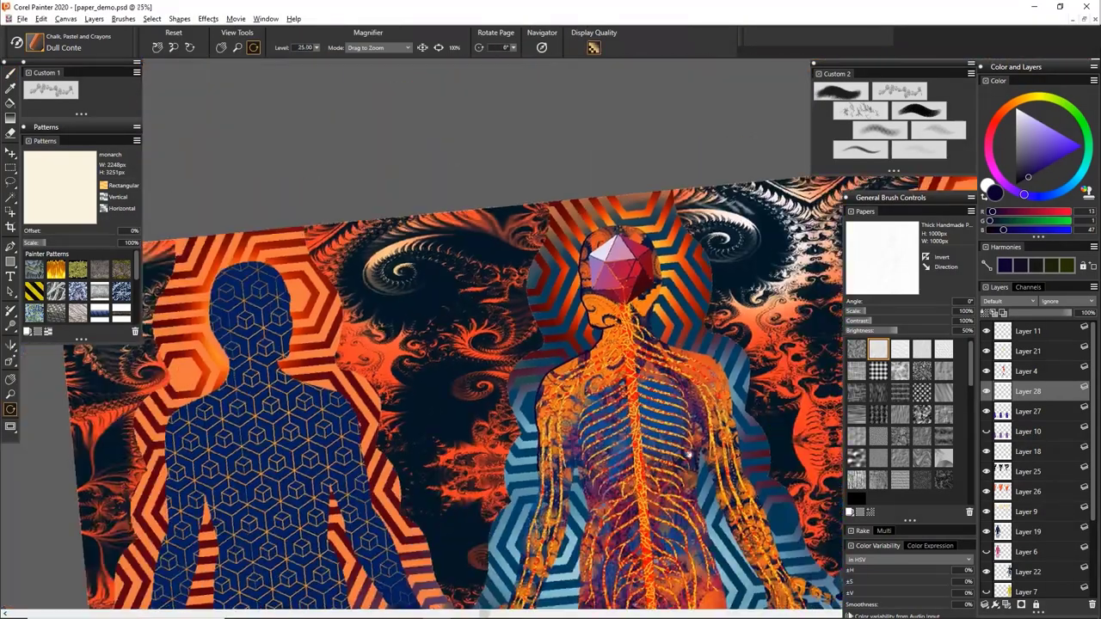
drag(688, 454, 595, 312)
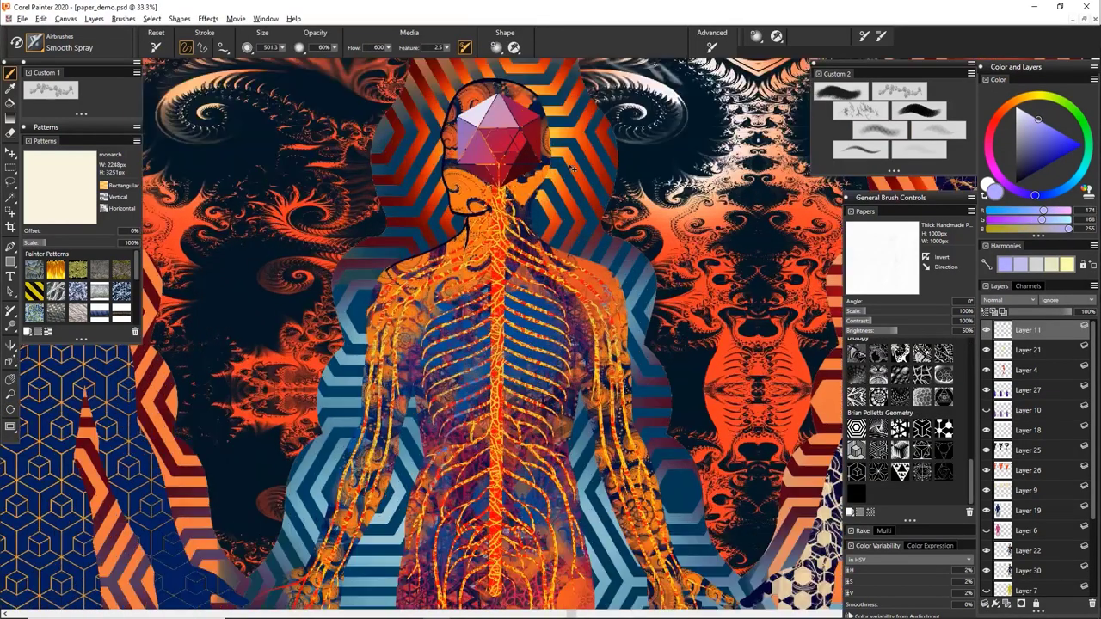
Lasso a freehand selection on Layer 11 around the background in front of the central figure's face, following the head, neck and shoulder outline.
key(ctrl+plus)
key(ctrl+plus)
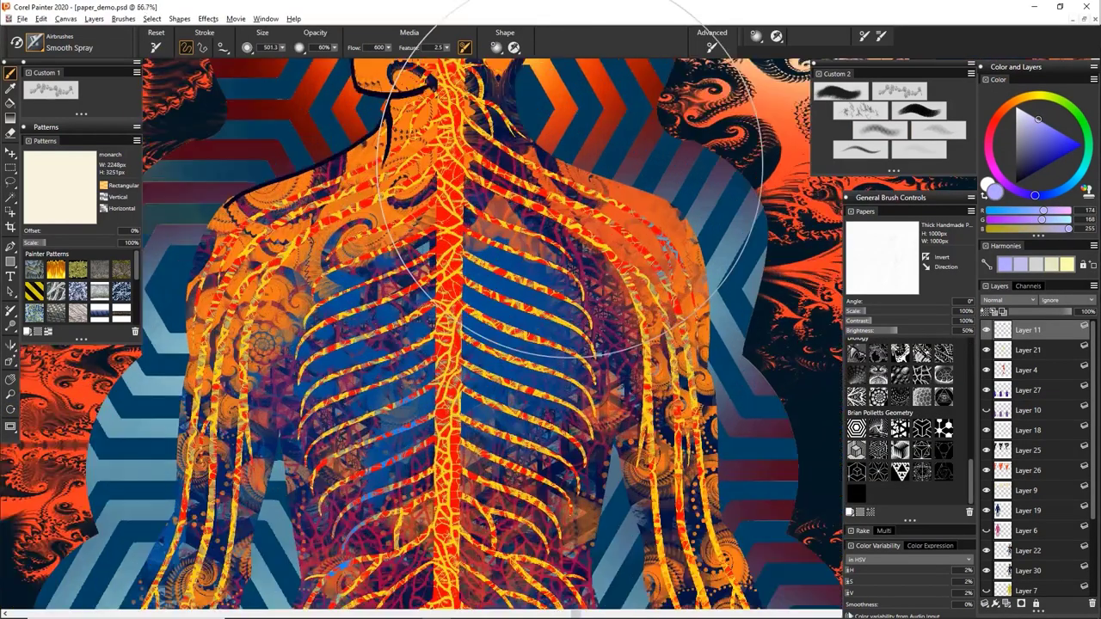
drag(569, 169, 639, 469)
drag(505, 308, 565, 340)
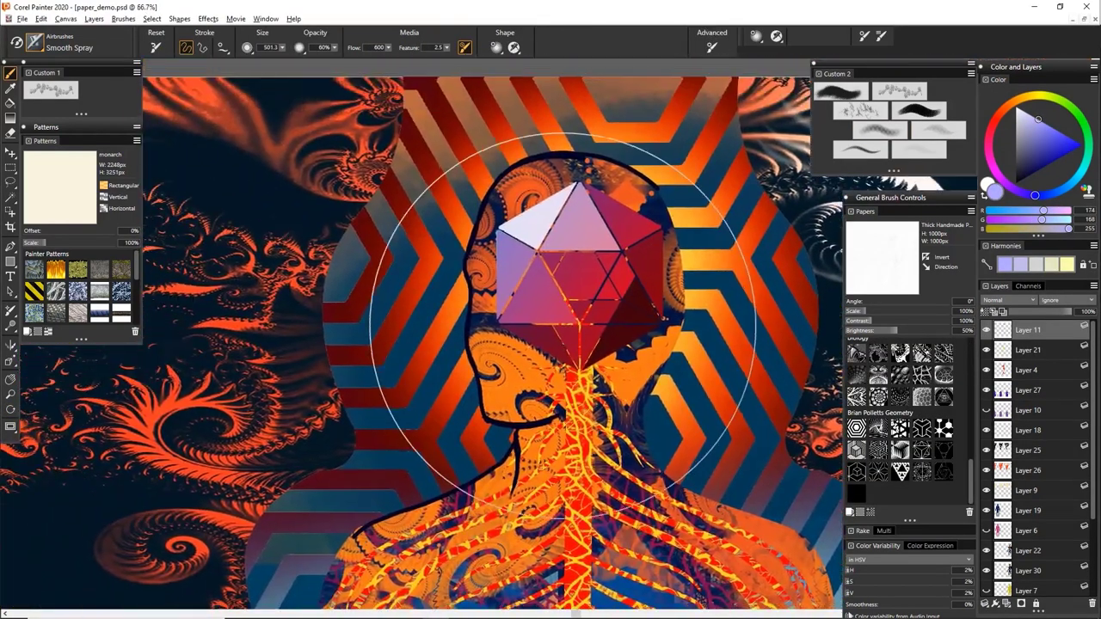
key(l)
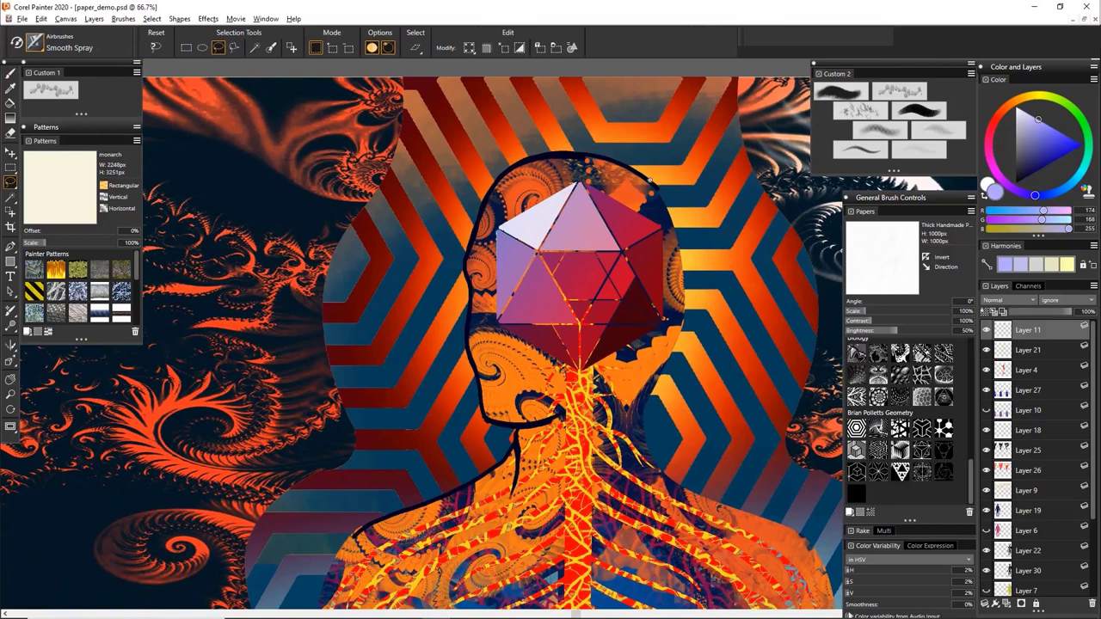
mouse_move(652, 185)
mouse_down()
mouse_move(596, 158)
mouse_move(544, 153)
mouse_up()
mouse_move(334, 521)
mouse_down()
mouse_move(341, 386)
mouse_move(224, 321)
mouse_move(236, 183)
mouse_move(359, 171)
mouse_up()
drag(671, 184, 672, 184)
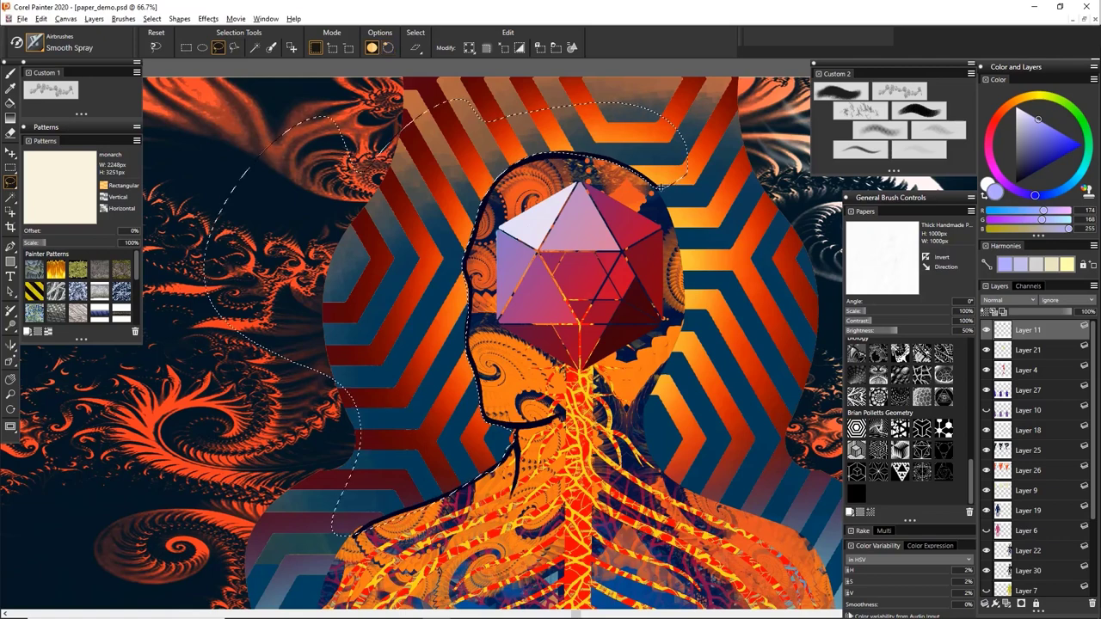
Spray a pale violet glow (R 174, G 168, B 255) along the head and shoulder outline inside the selection with Smooth Spray at size 87.7.
key(b)
click(879, 130)
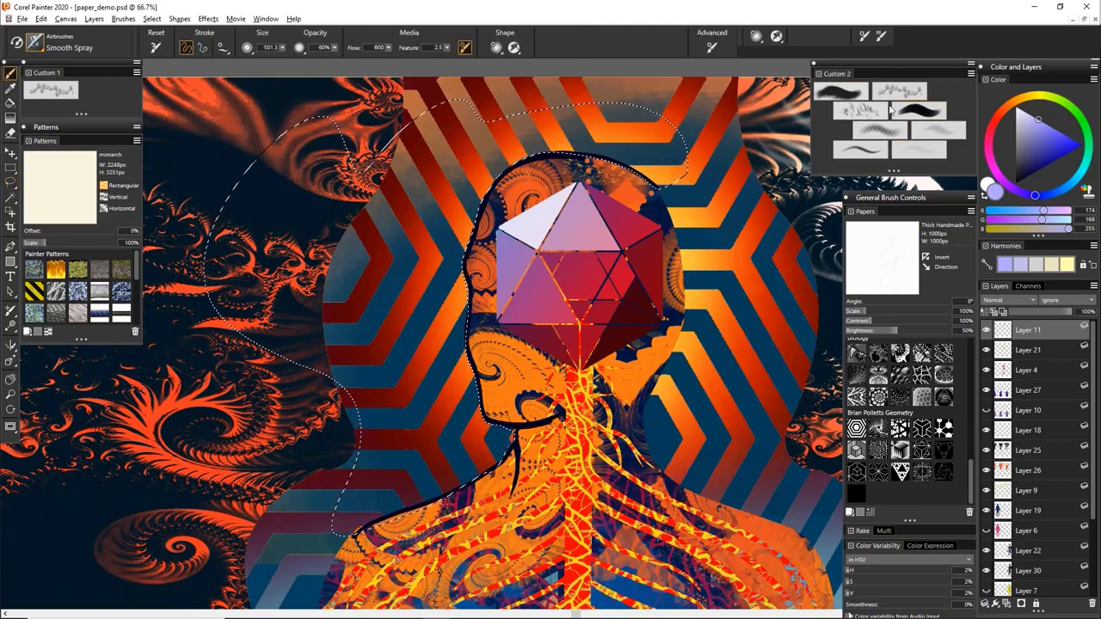
mouse_move(613, 220)
mouse_down()
mouse_move(482, 327)
mouse_move(468, 447)
mouse_up()
drag(406, 461, 429, 411)
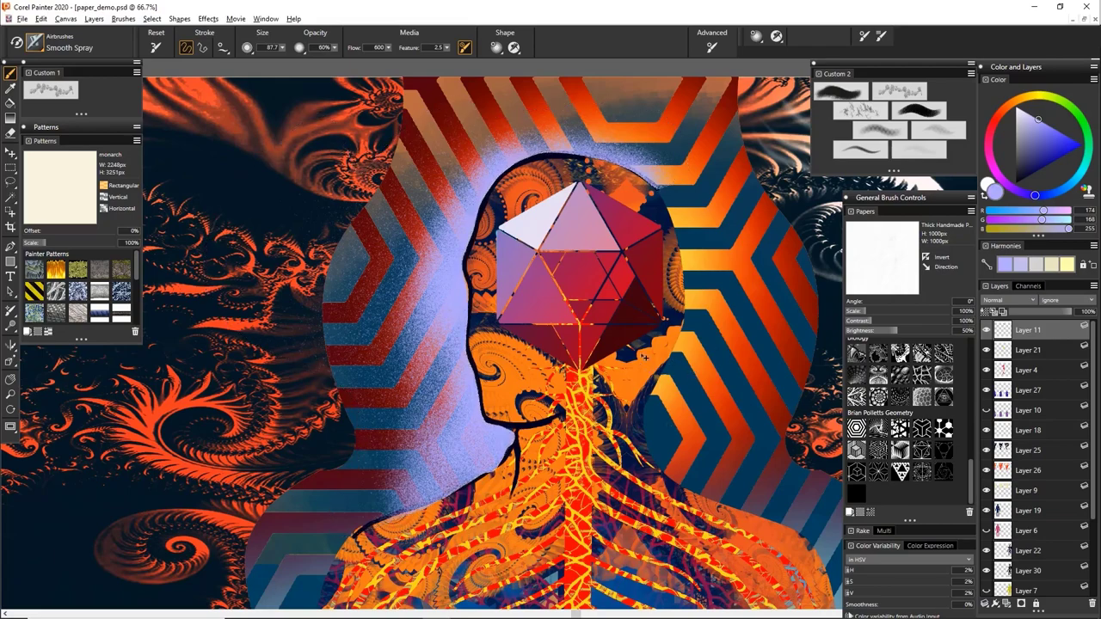
Hide the interface panels to examine the glow and outline within the wider painting.
scroll(643, 356, down, 2)
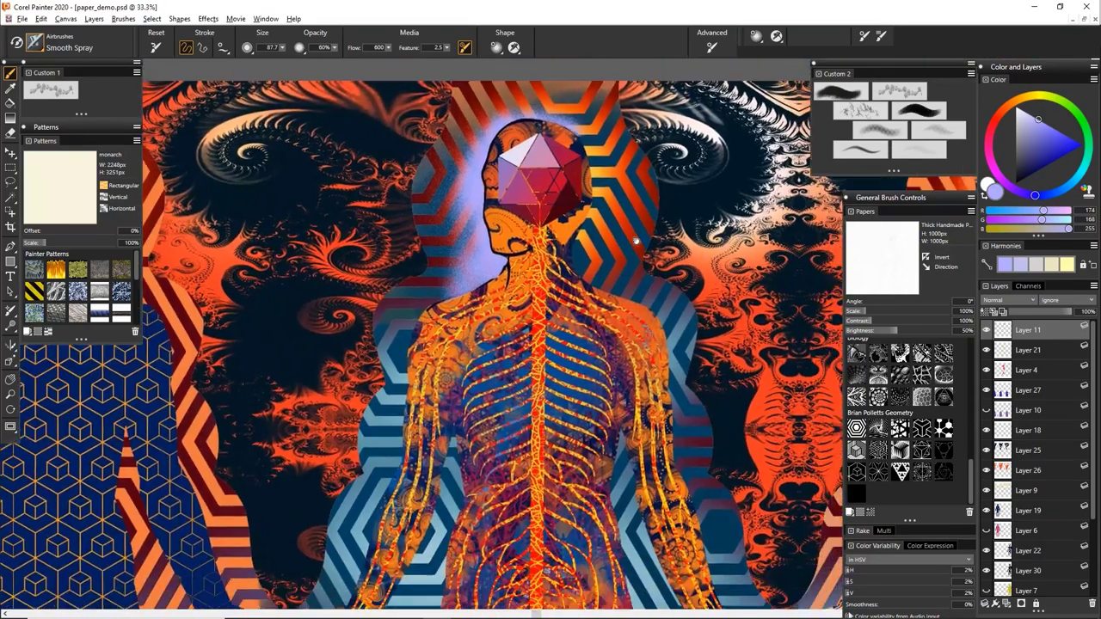
drag(636, 241, 568, 190)
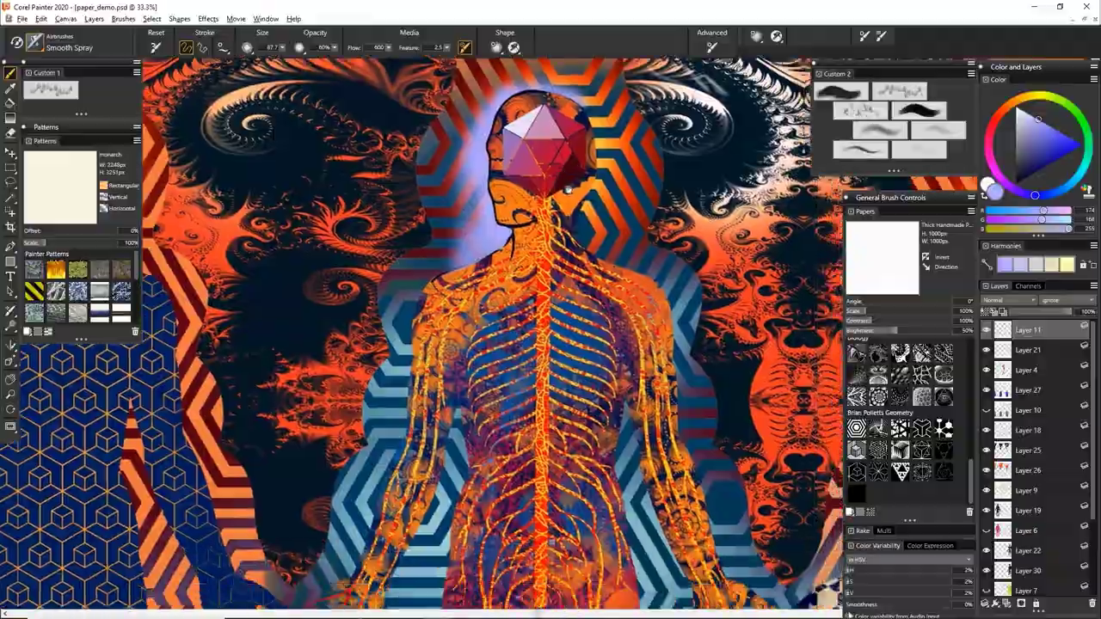
key(Tab)
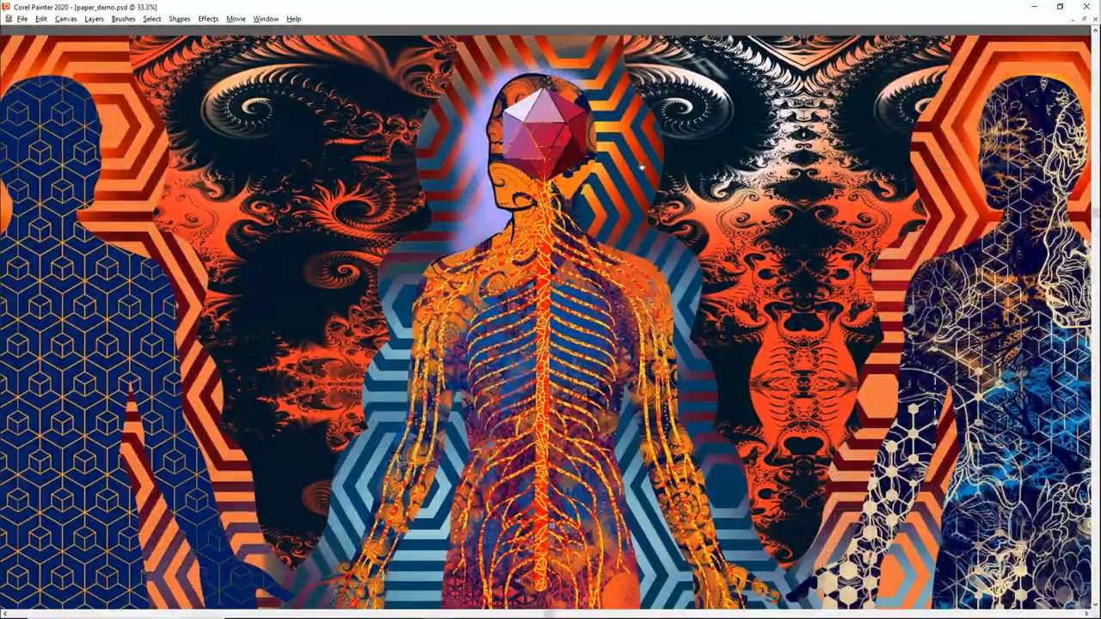